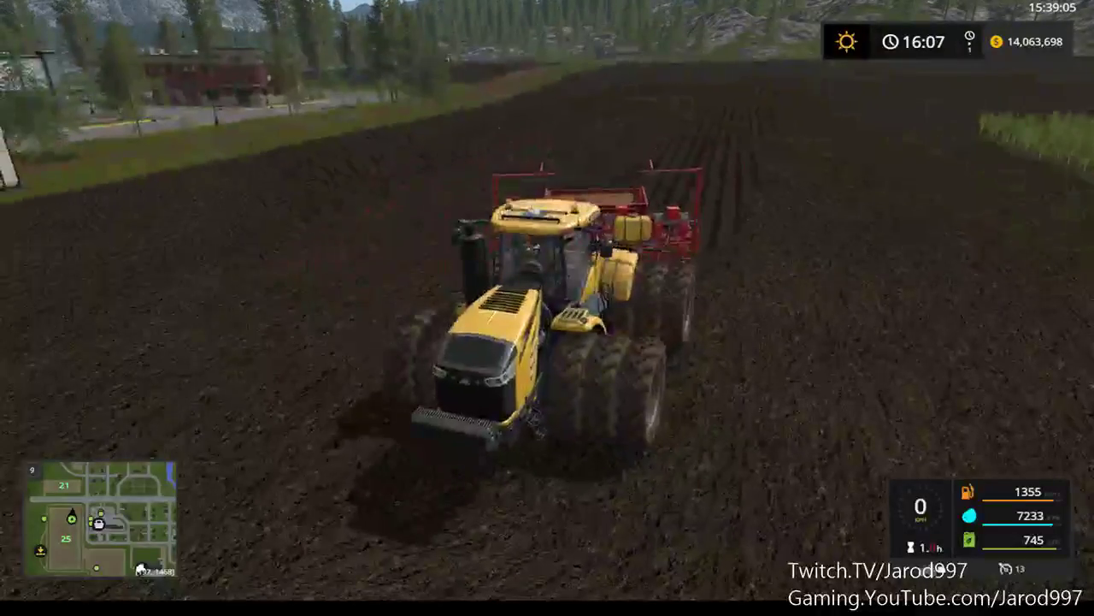
- Bring the yellow tractor back to the shed and drive the Case IH Magnum CVX with its Kuhn implements across the field
key(w)
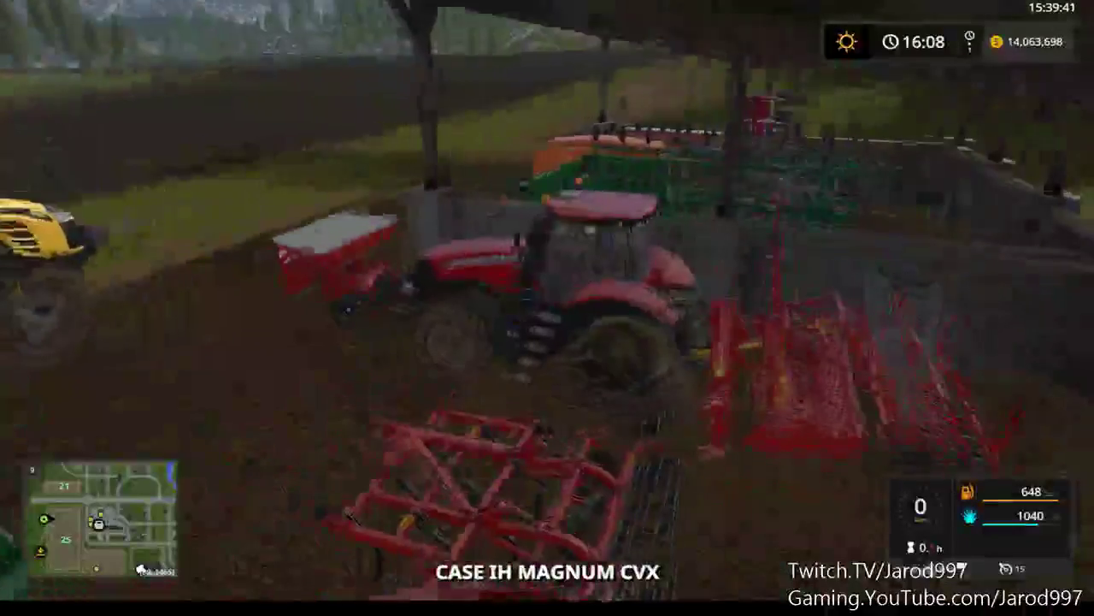
key(w)
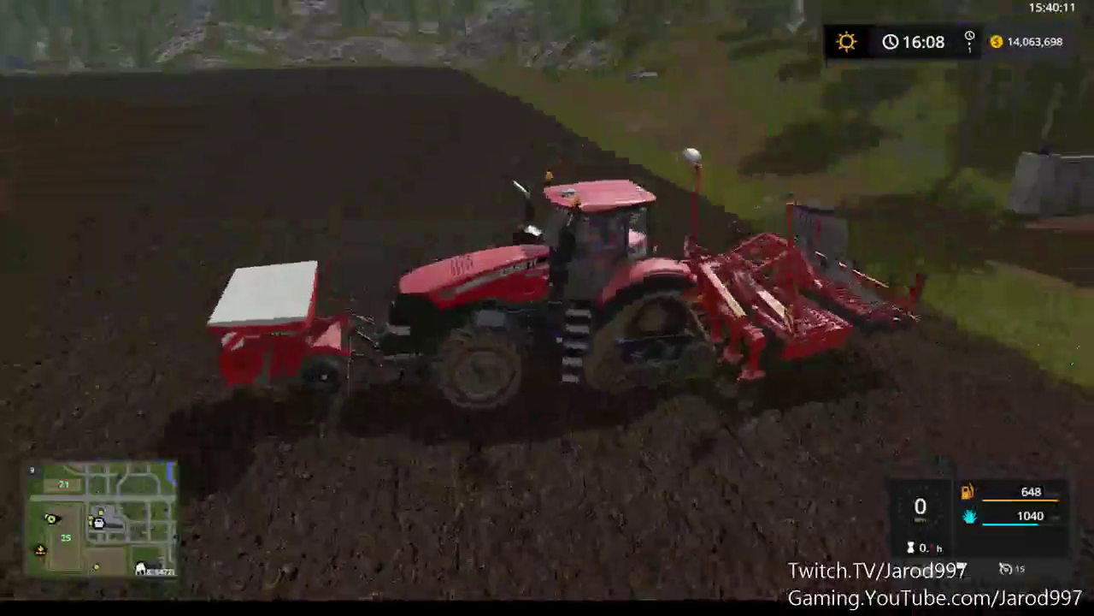
key(w)
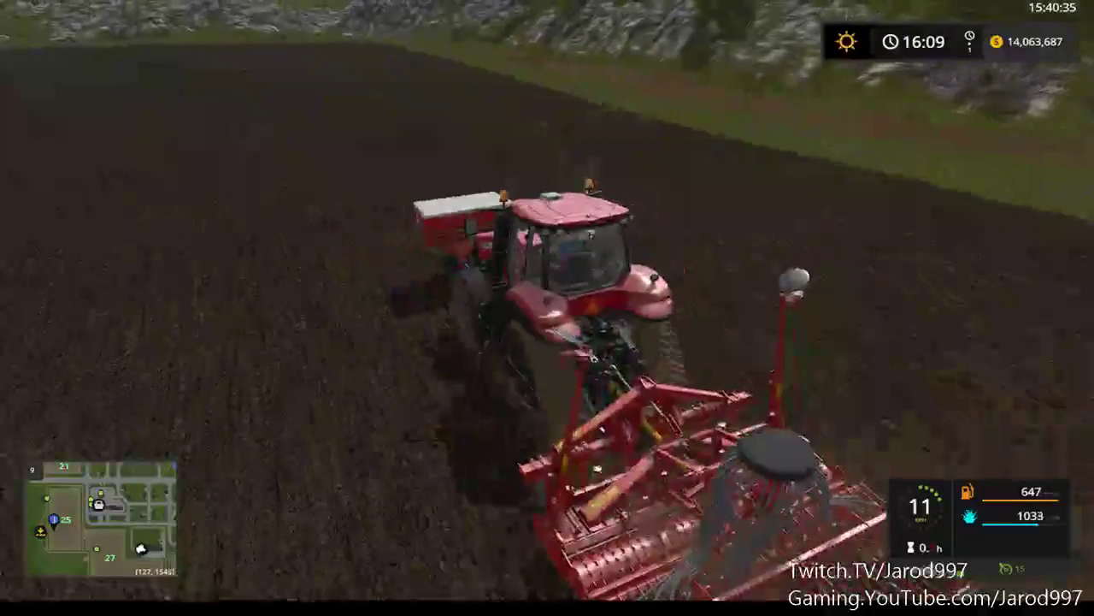
key(w)
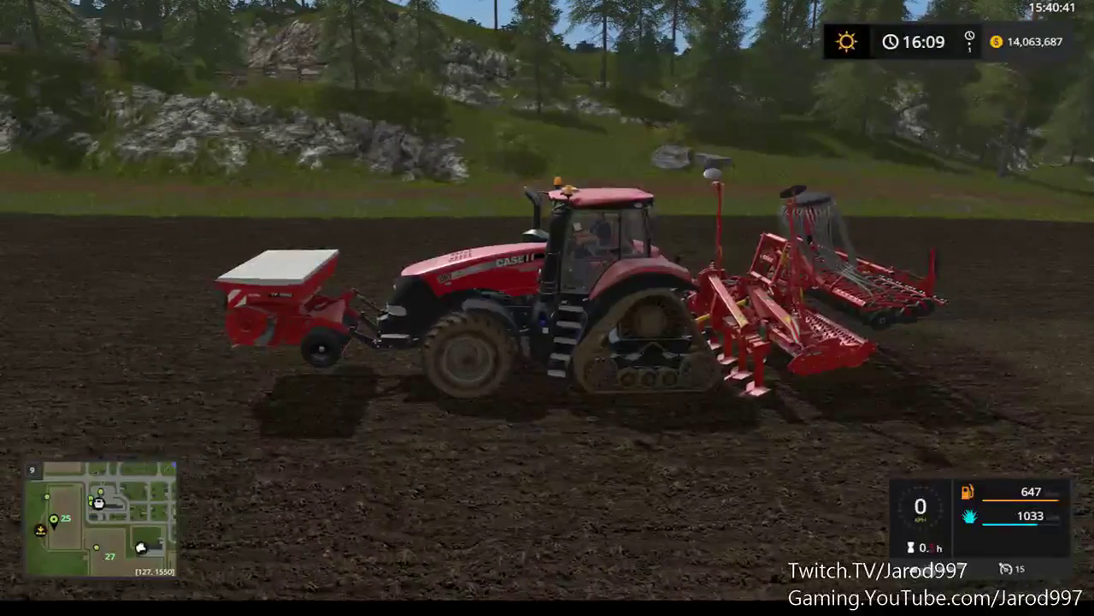
key(w)
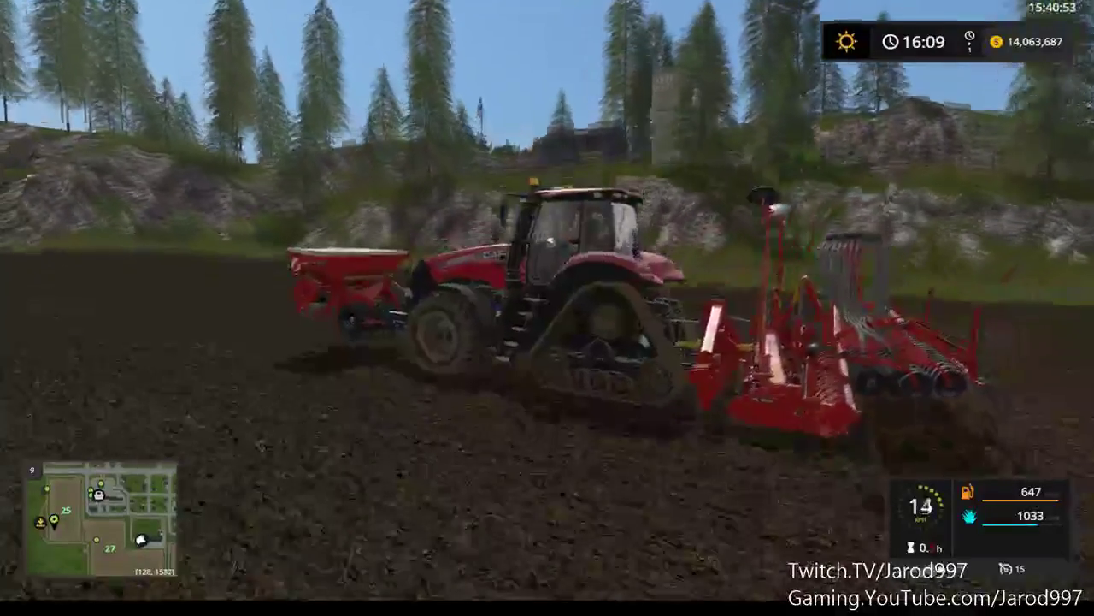
- Look up the specifications of the Kuhn DC 401 subsoiler and HR 4004 cultivator in the shop's Cultivators category
key(p)
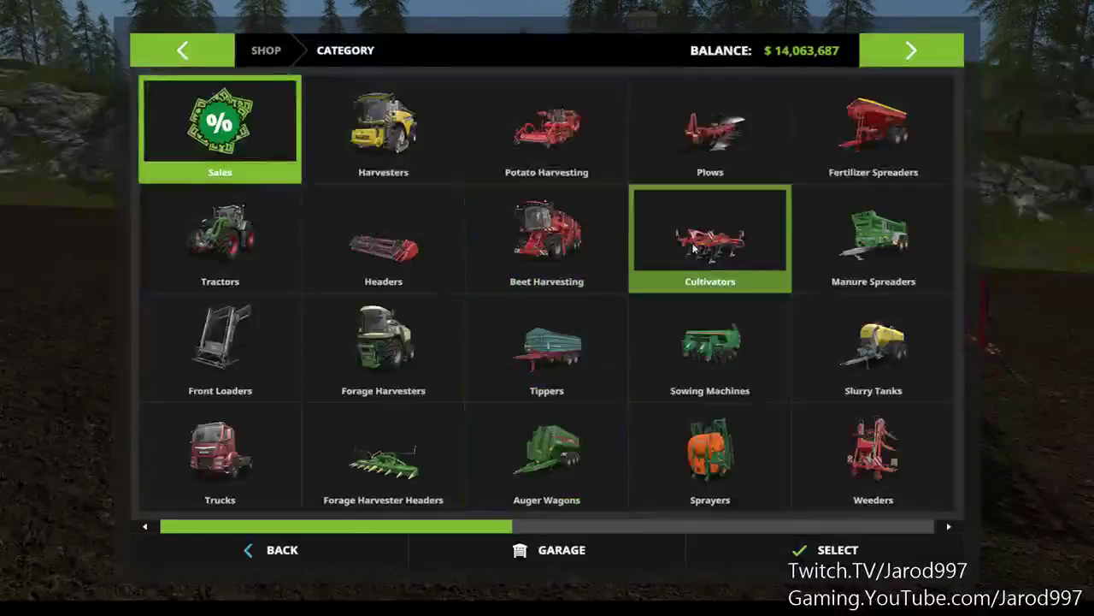
click(711, 274)
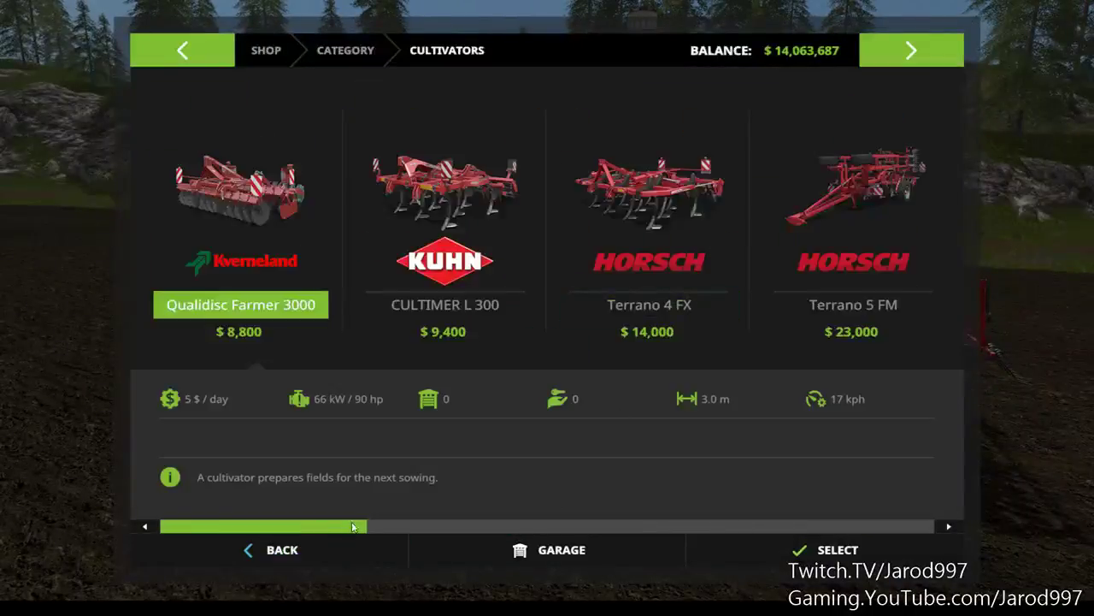
drag(365, 526, 870, 524)
click(225, 169)
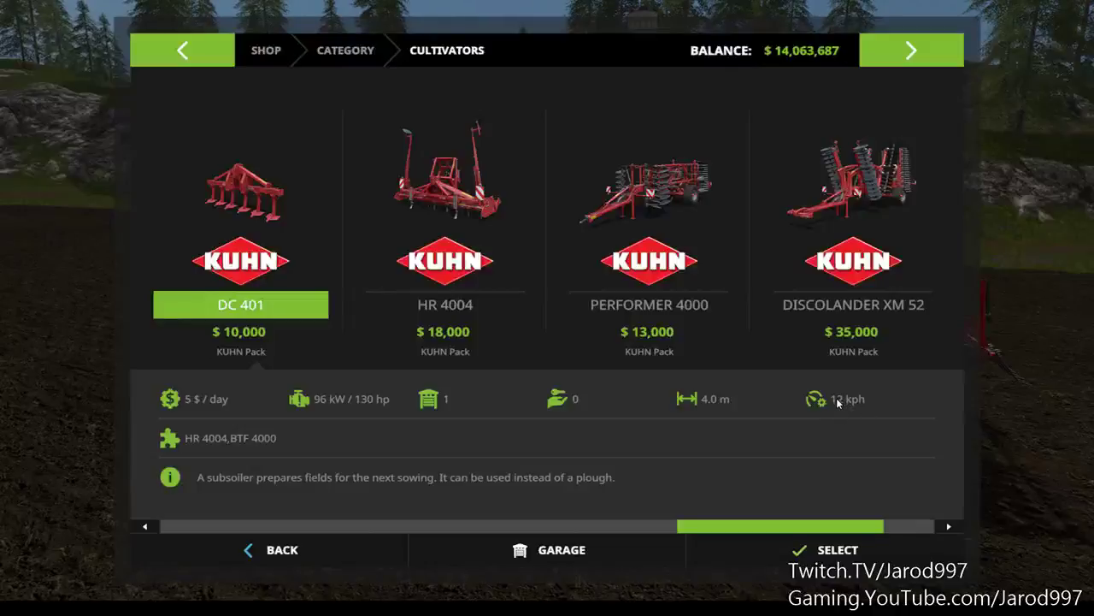
key(Right)
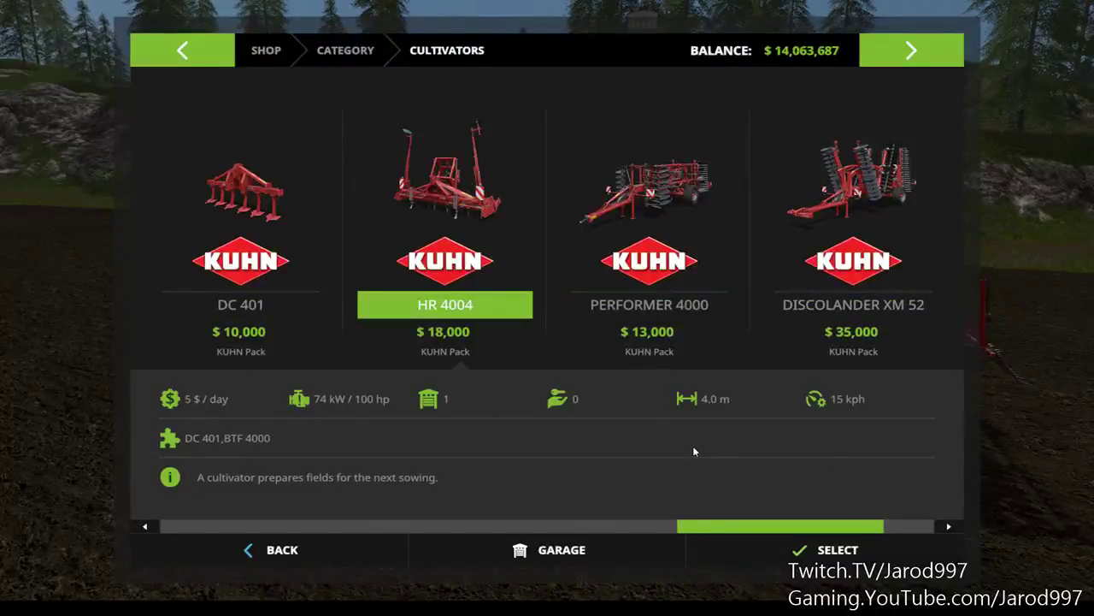
click(319, 549)
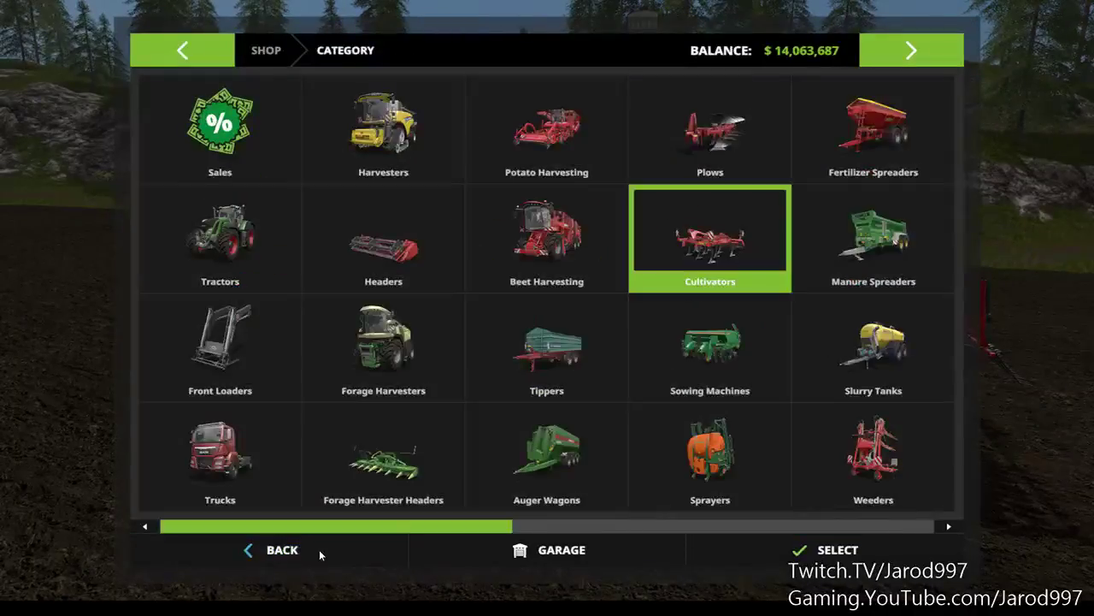
- Find the Kuhn BTF 4000 in the shop's Sowing Machines category and leave the shop
click(691, 365)
scroll(693, 513, down, 5)
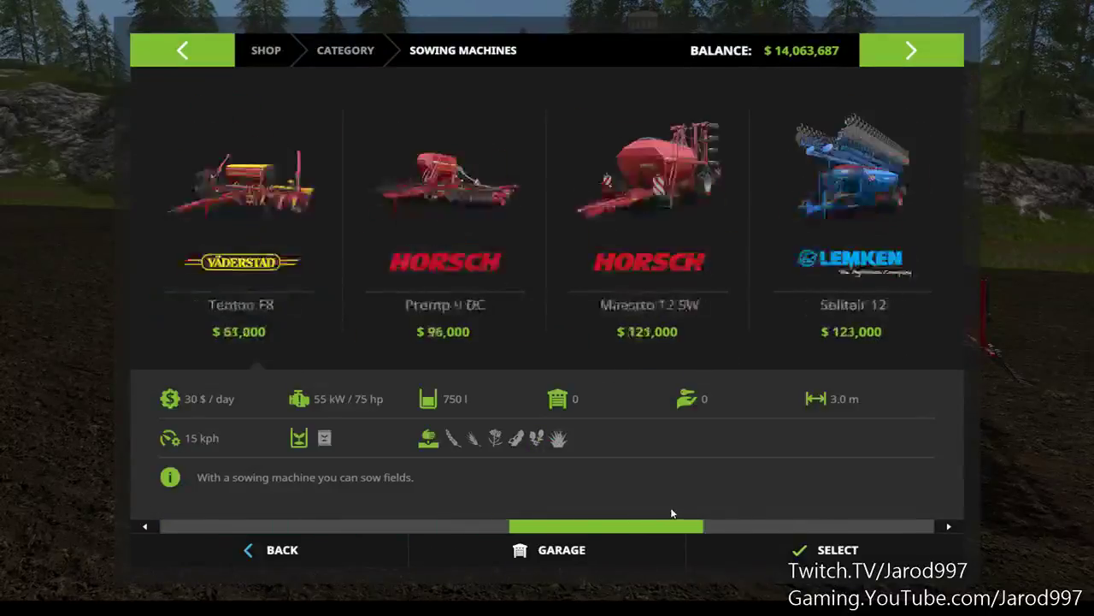
scroll(693, 513, down, 4)
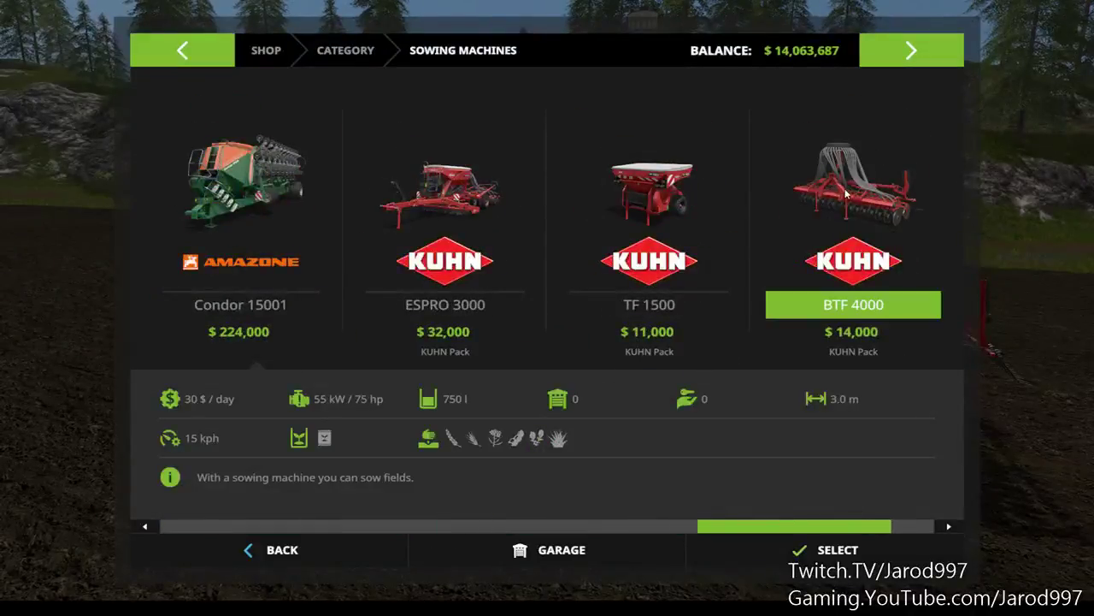
click(317, 548)
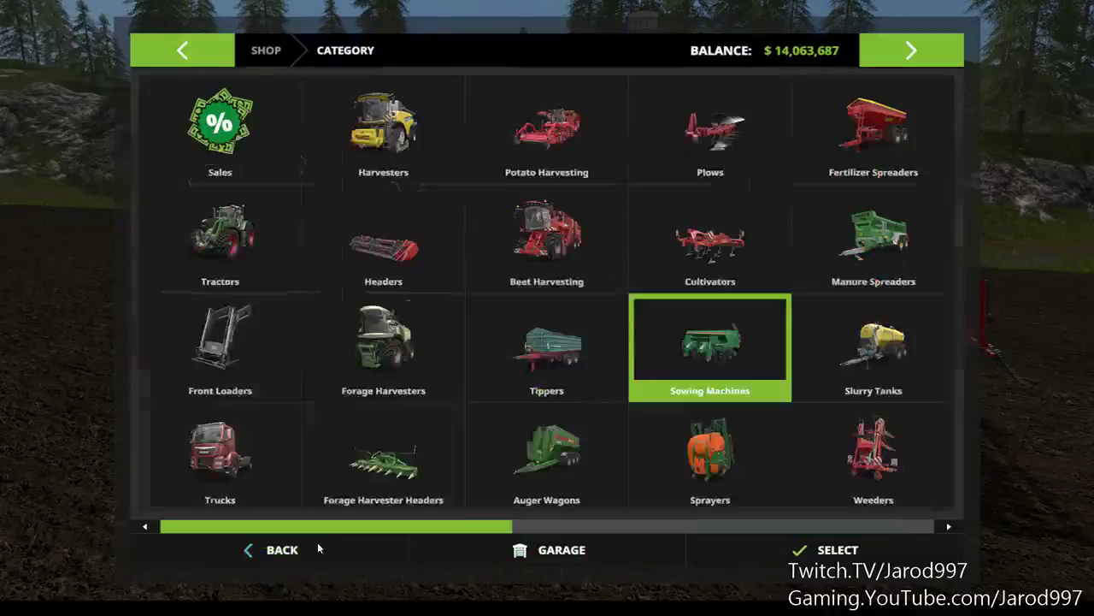
click(318, 548)
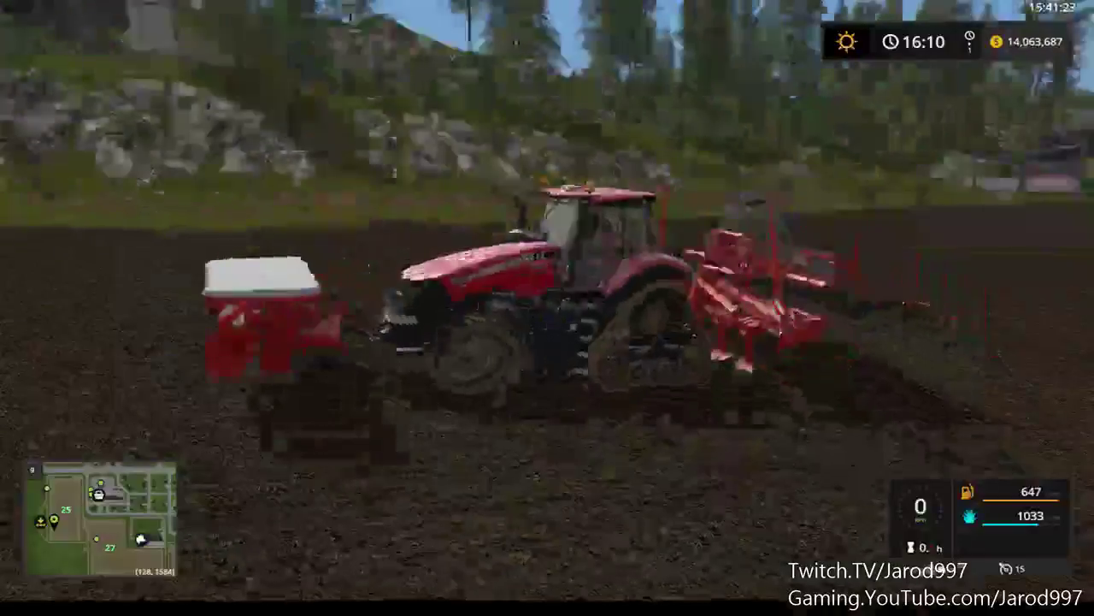
- Return to the equipment shed, get into the yellow Challenger tractor and look over the enlarged map
key(w)
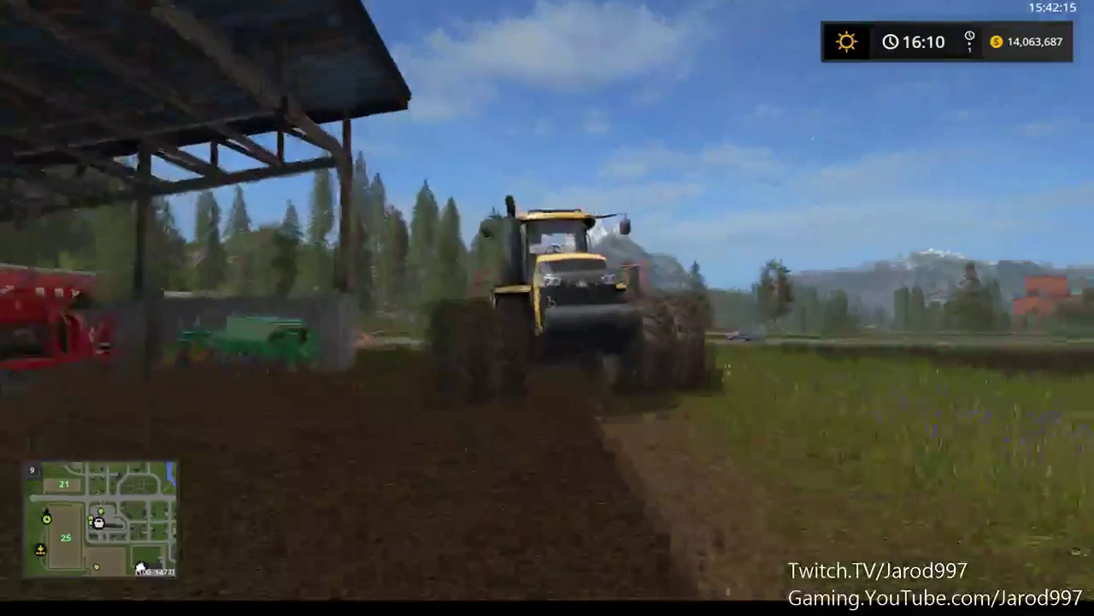
key(e)
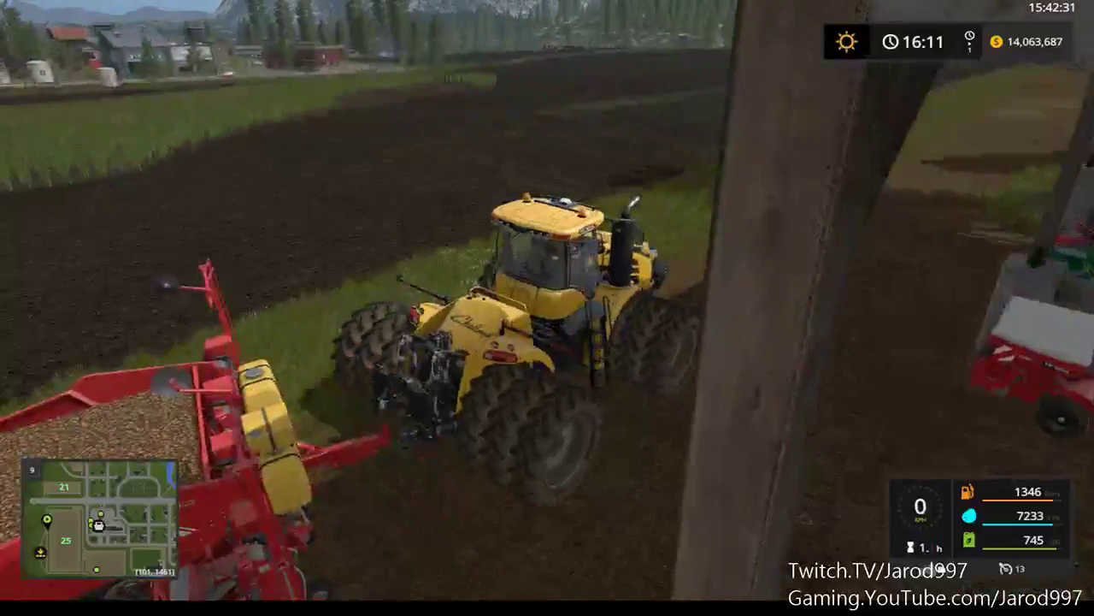
key(9)
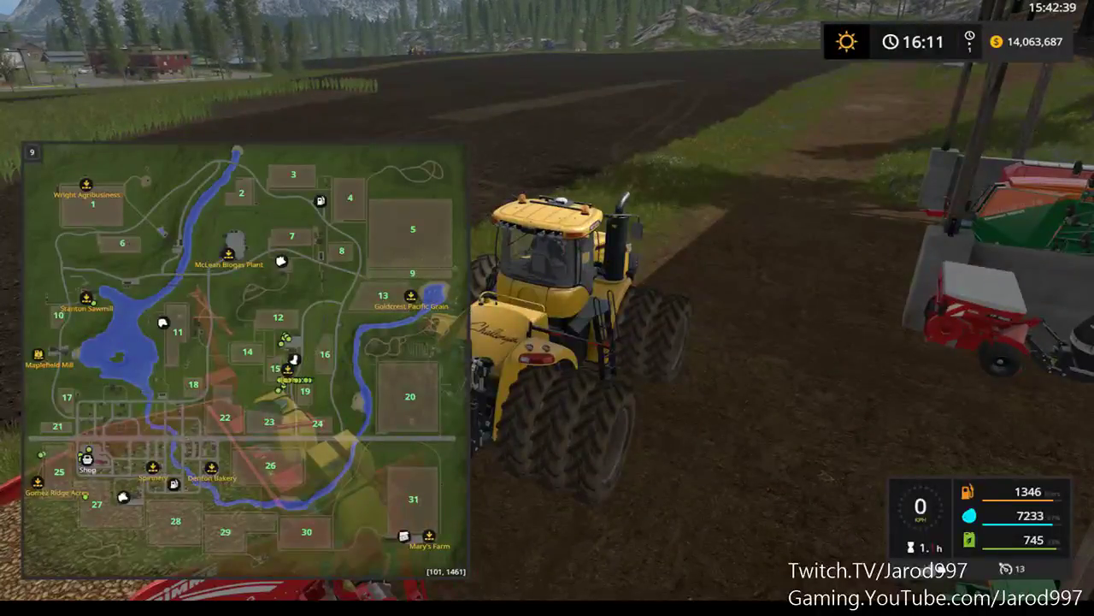
key(9)
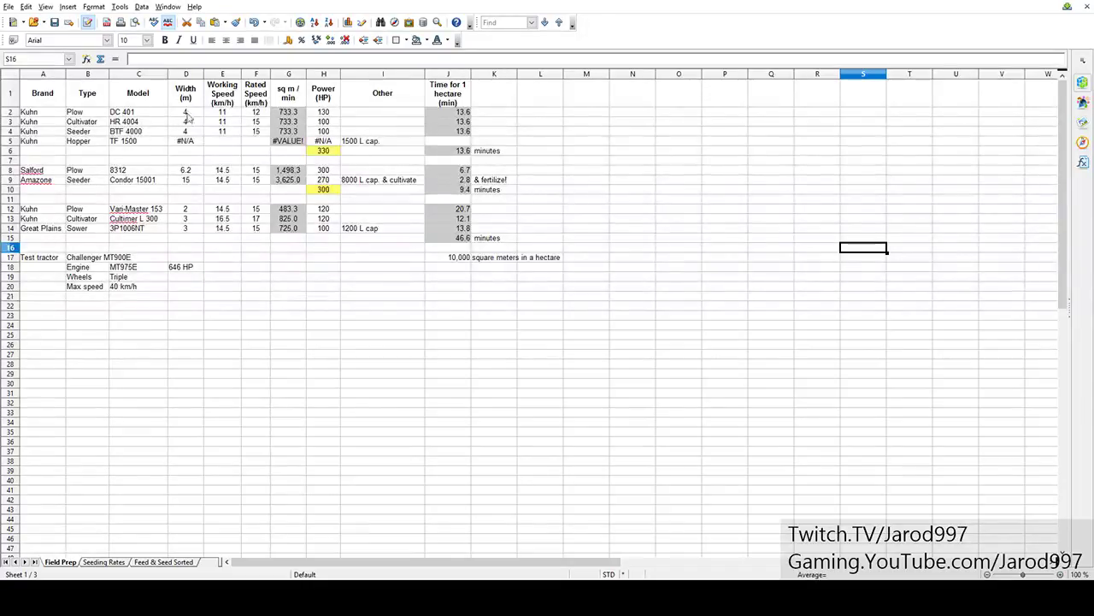
- Switch to the Field Prep spreadsheet and examine the rated and working speeds of the Kuhn plow, cultivator and seeder
click(263, 113)
click(264, 123)
click(265, 132)
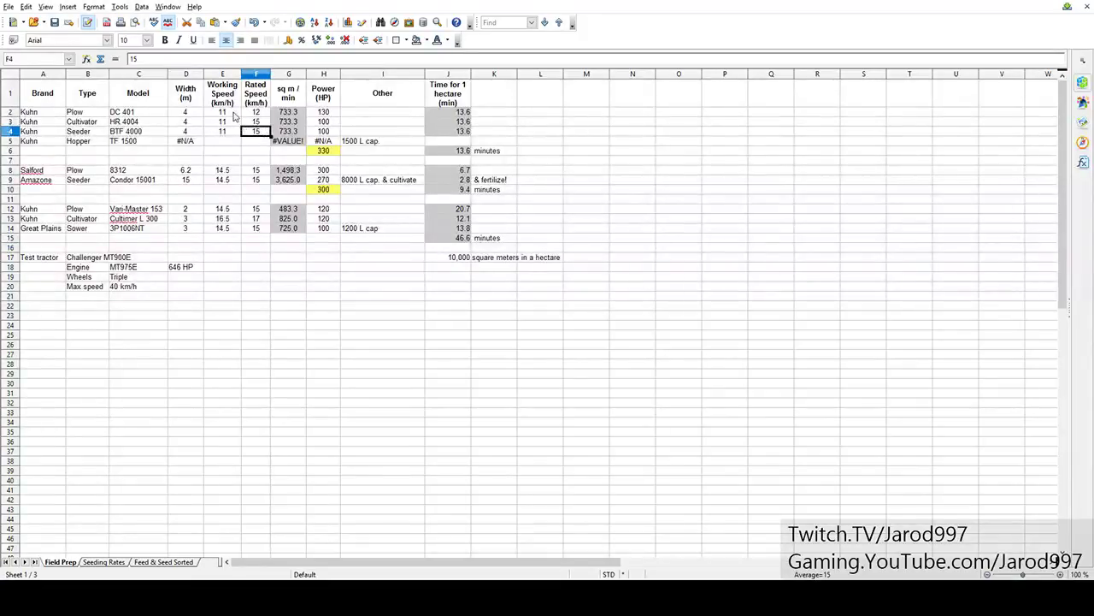
drag(230, 113, 229, 137)
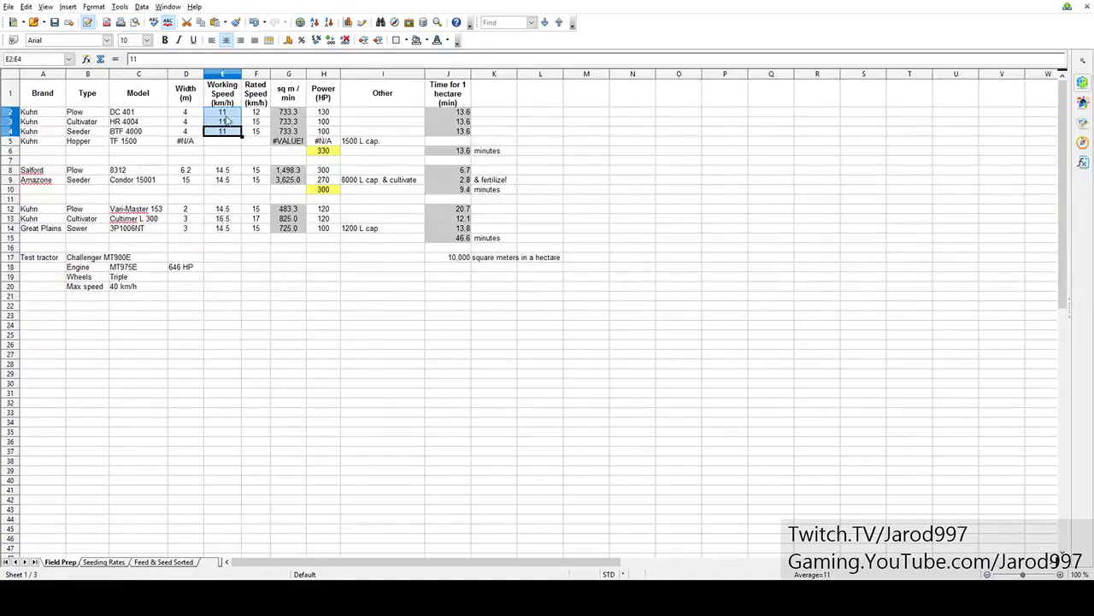
- Examine the power requirement of each Kuhn implement, their combined horsepower and the TF 1500 hopper's capacity
click(332, 113)
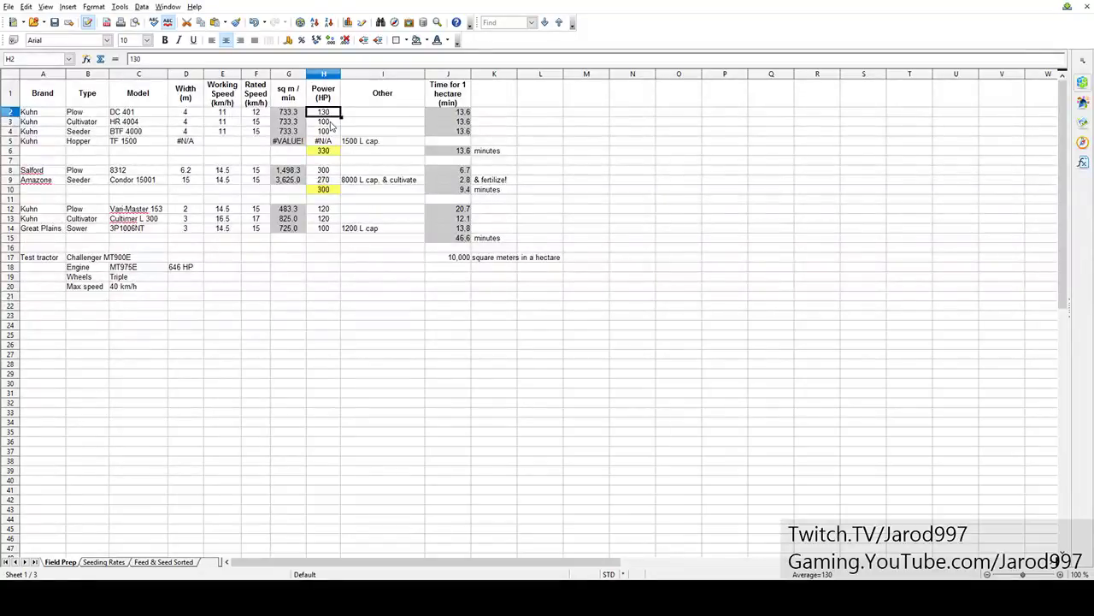
click(332, 125)
click(333, 132)
click(334, 151)
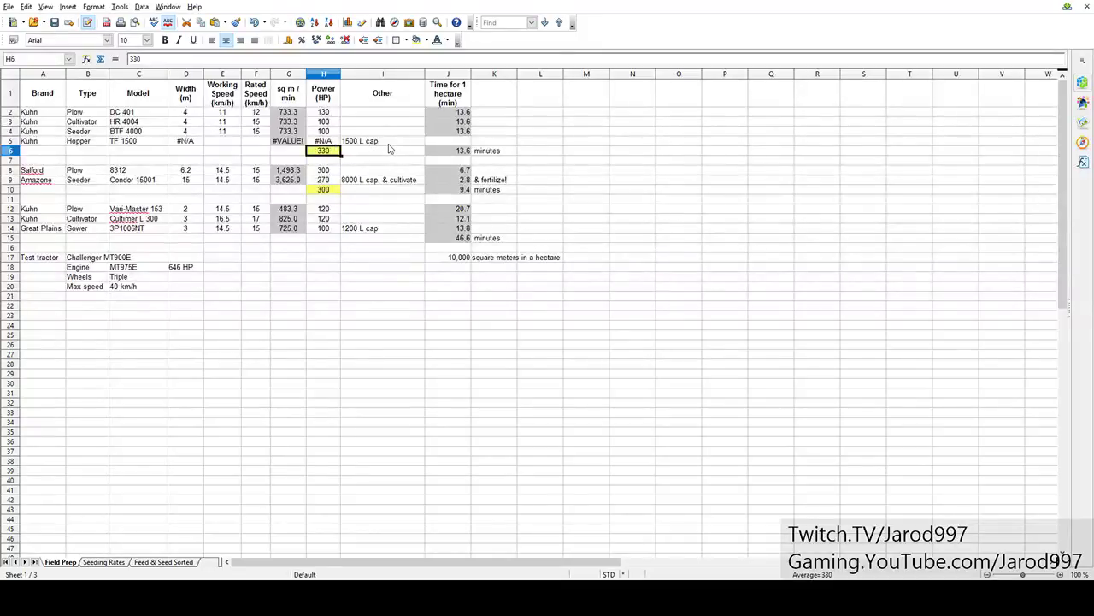
click(388, 143)
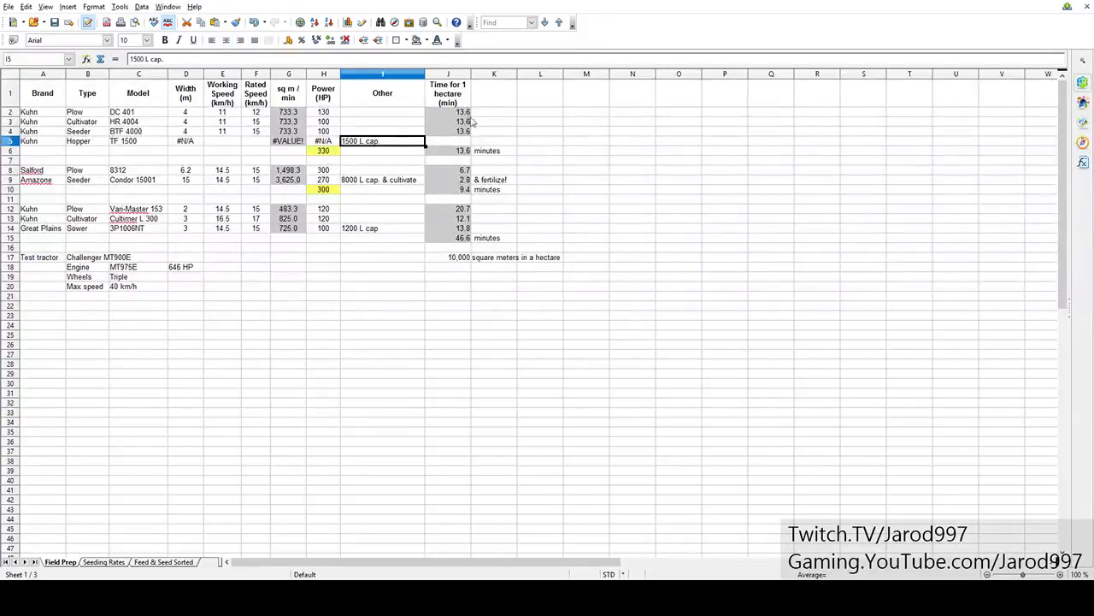
- Review the time per hectare of the Kuhn implements, the square-metre conversion and the combination's overall time
drag(466, 113, 462, 128)
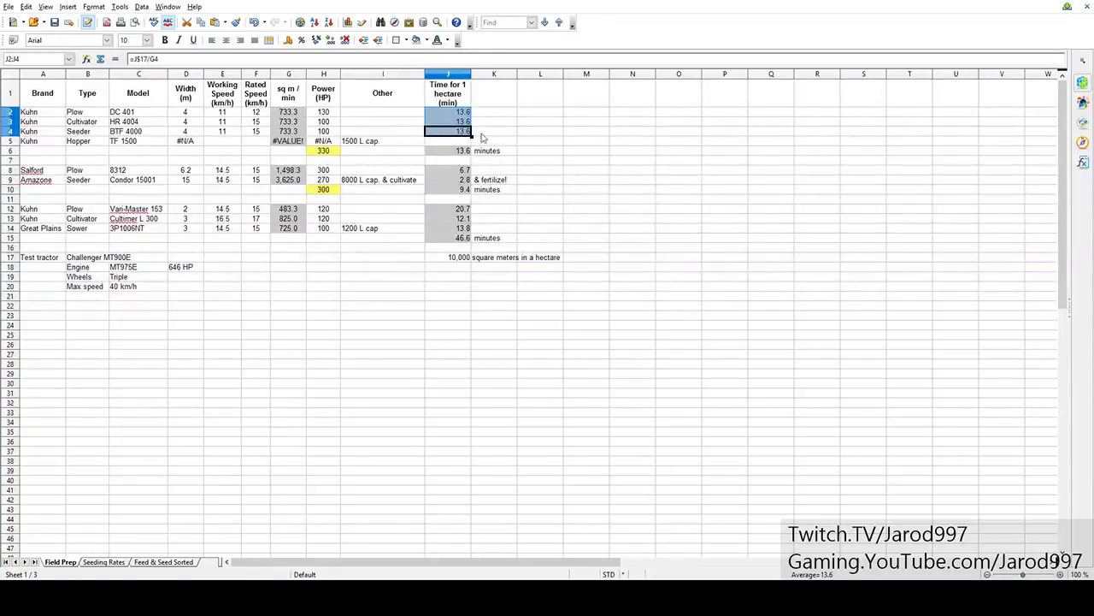
drag(460, 258, 503, 268)
click(503, 258)
click(440, 124)
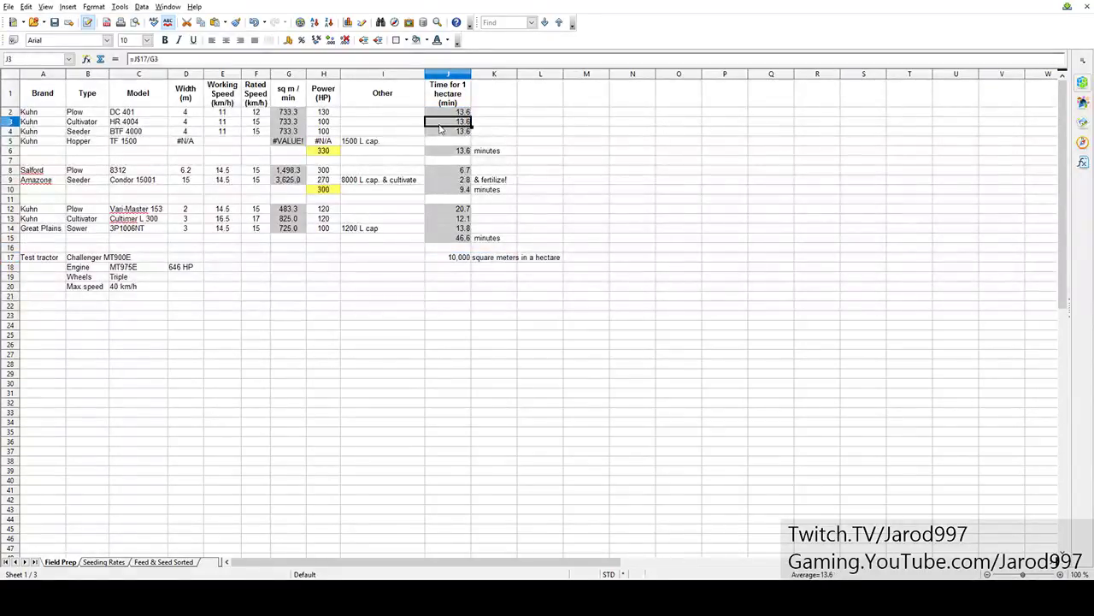
click(448, 152)
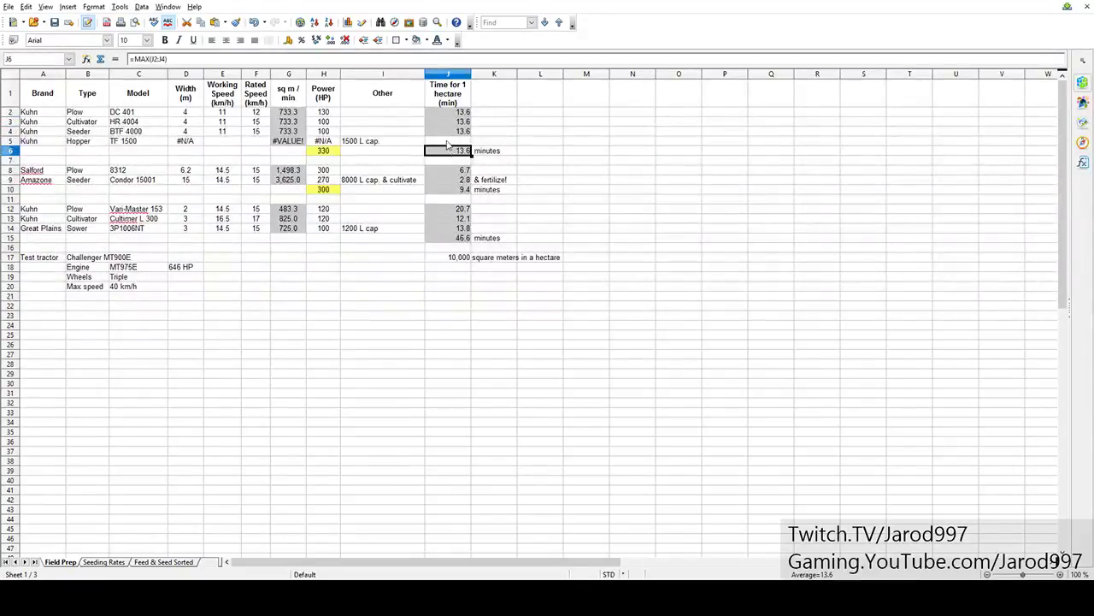
- Examine the brand, model and width entries of the Salford plow row
click(47, 173)
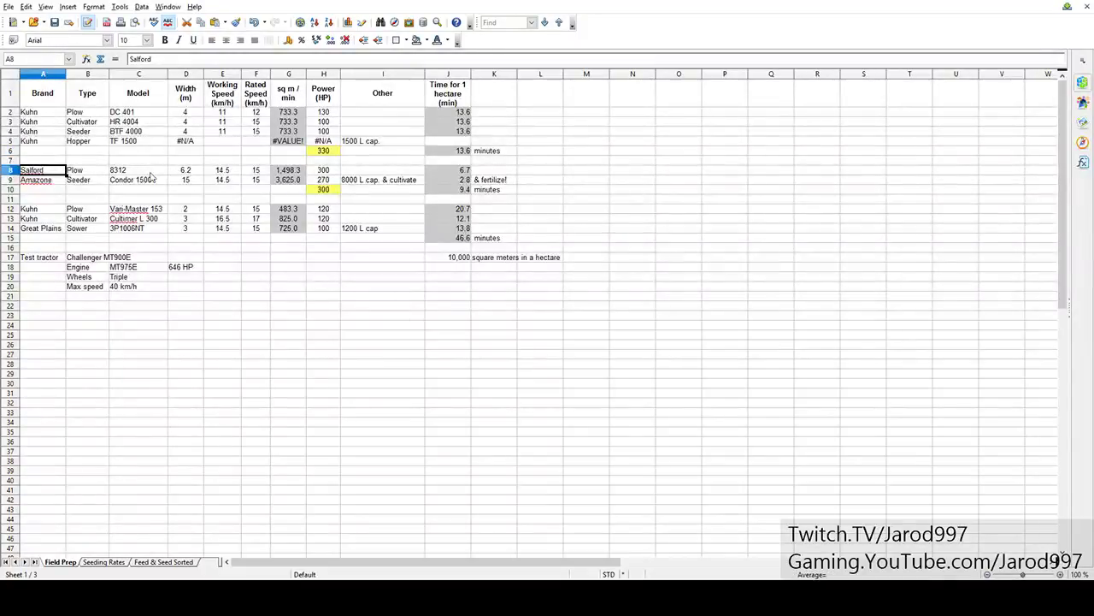
click(152, 176)
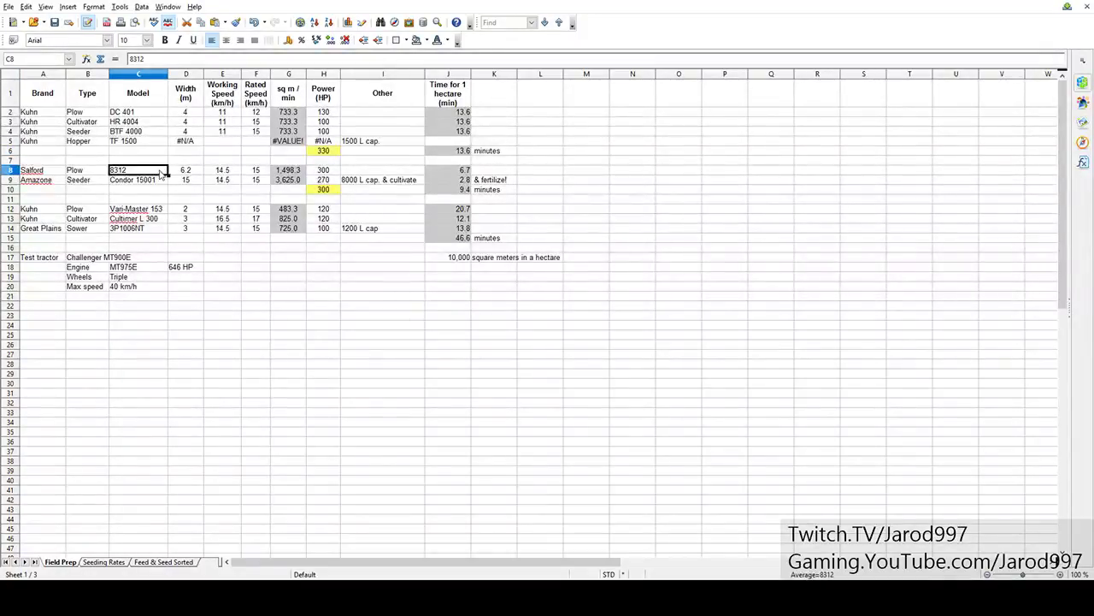
click(192, 174)
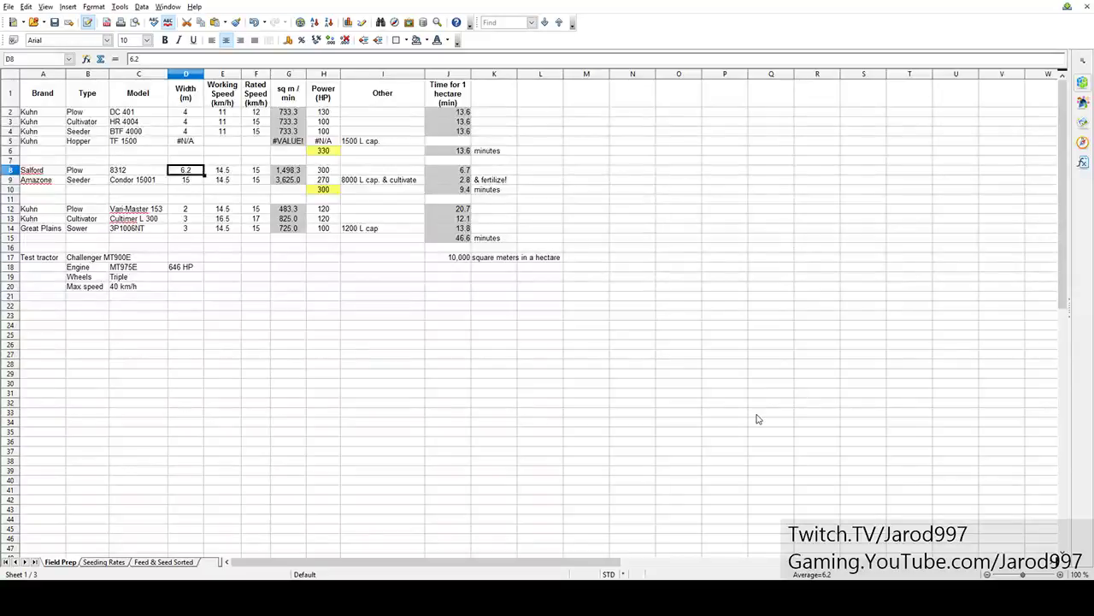
key(Right)
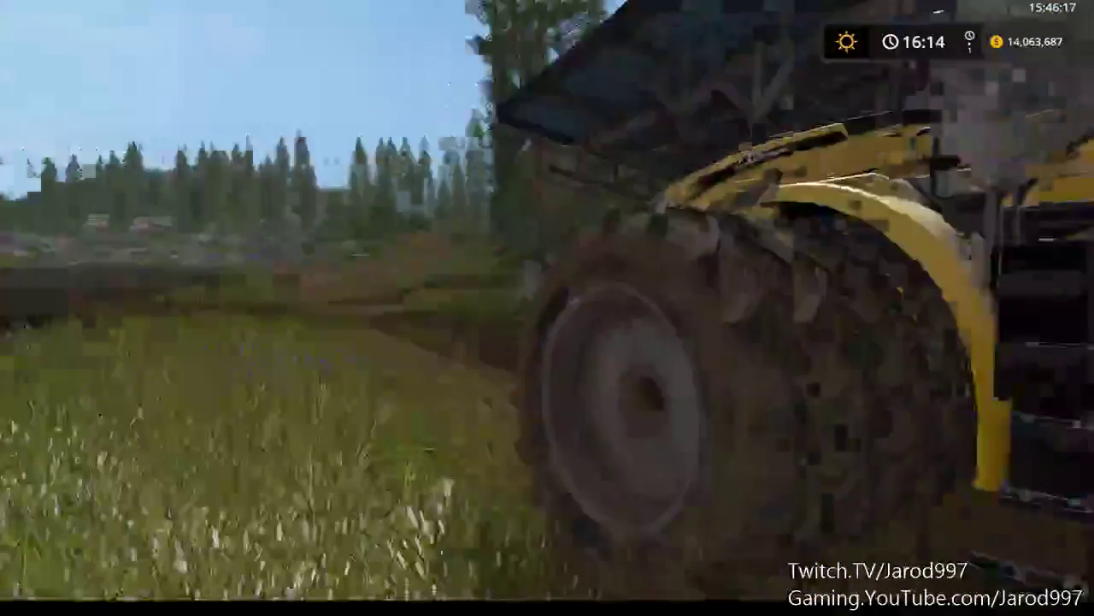
- Switch back to the game, look up the Salford 8312 in the shop's Plows category and return to the category list
key(p)
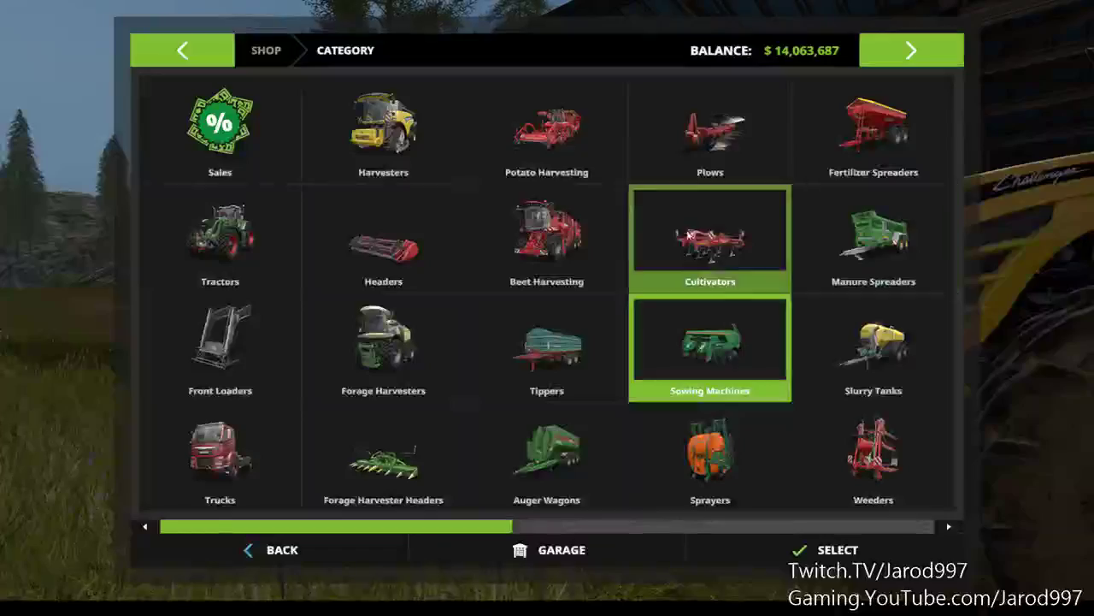
double_click(727, 139)
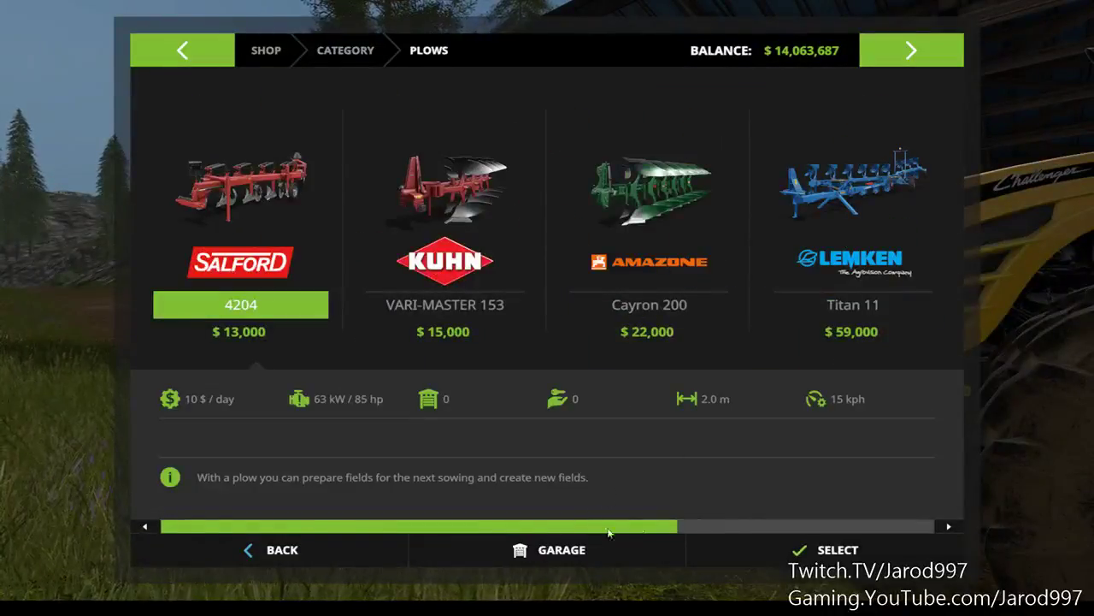
scroll(626, 531, down, 2)
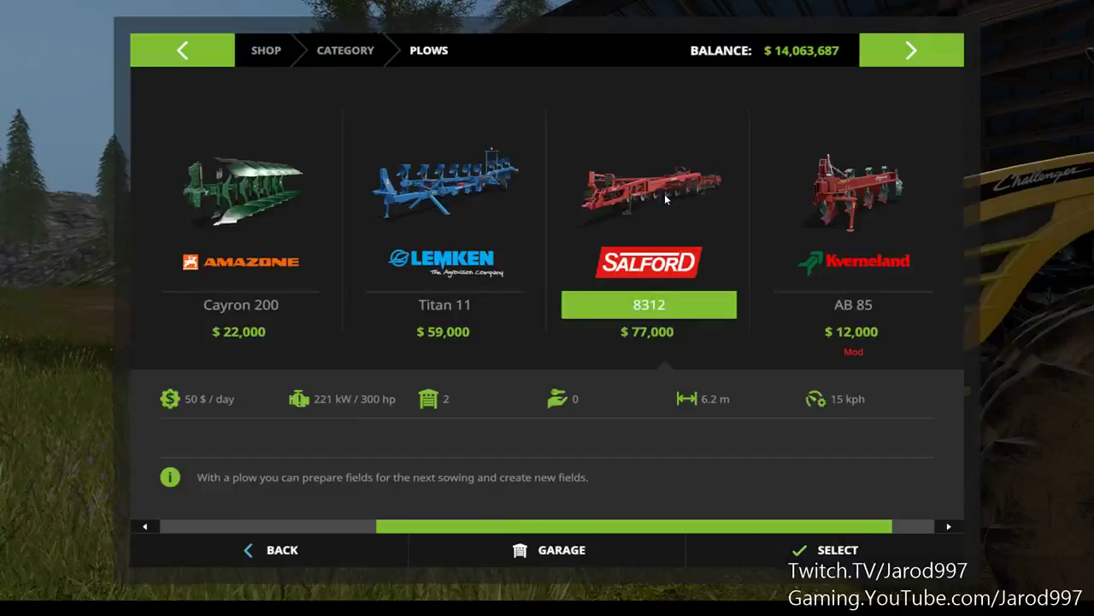
click(478, 193)
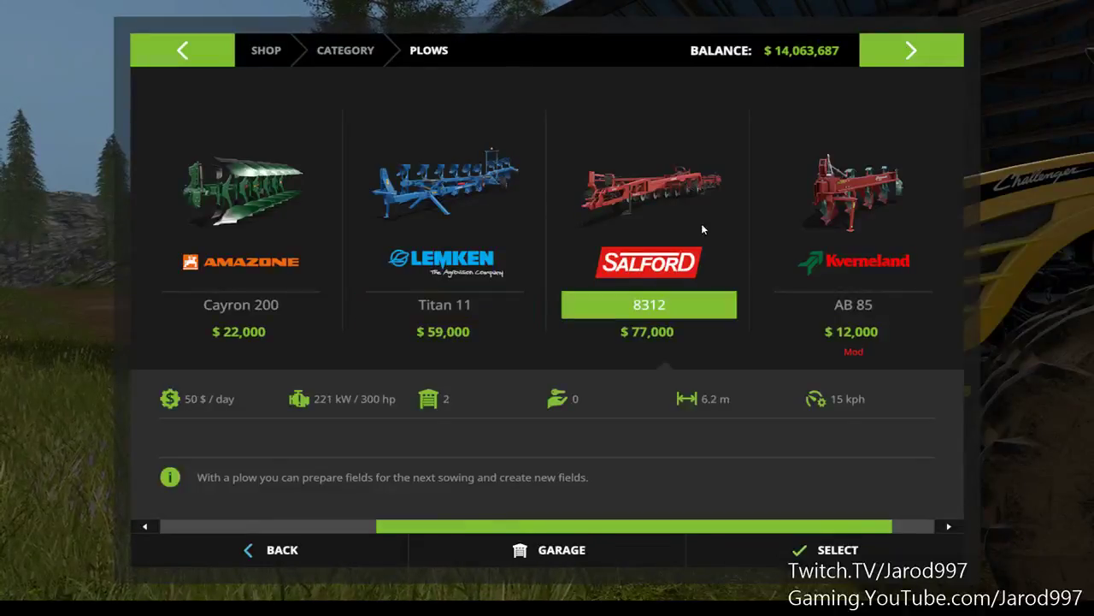
click(354, 550)
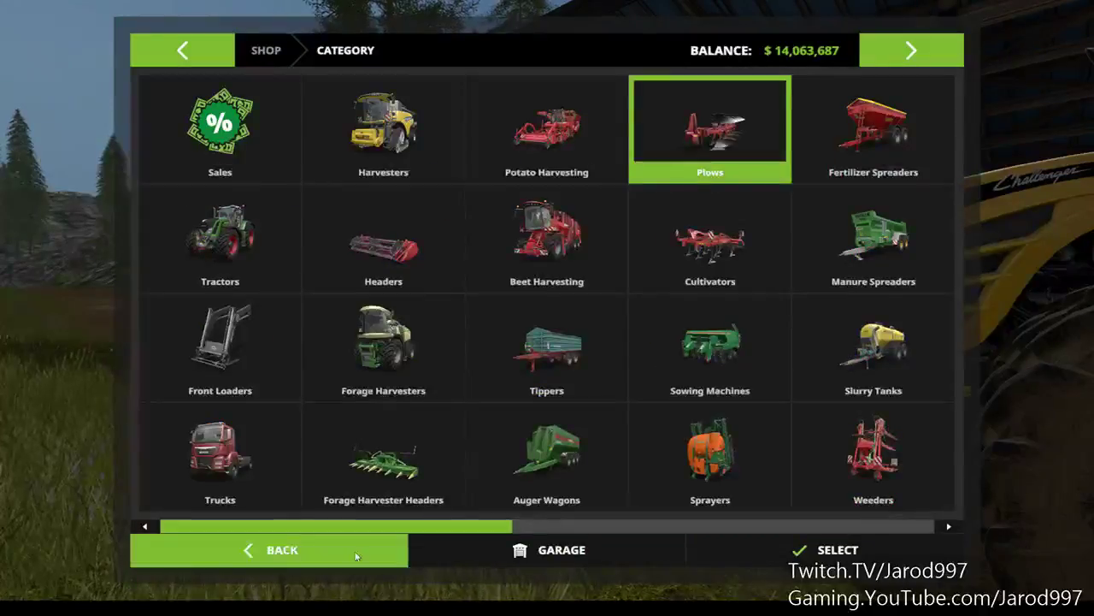
- Leave the shop, switch back to the spreadsheet and examine the Salford plow's area rate, power and time per hectare
click(354, 551)
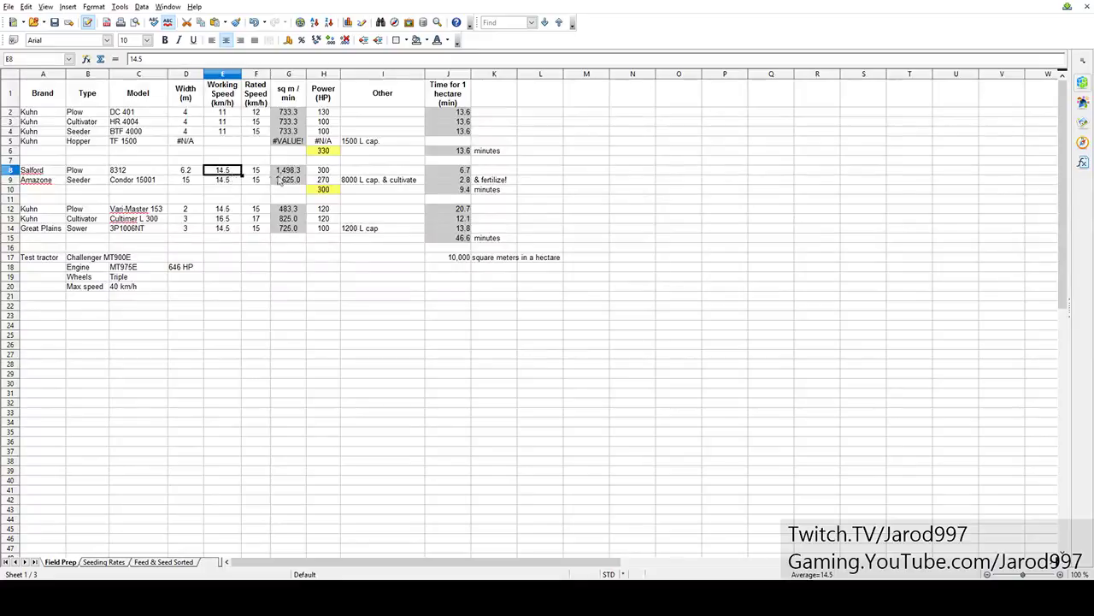
click(289, 172)
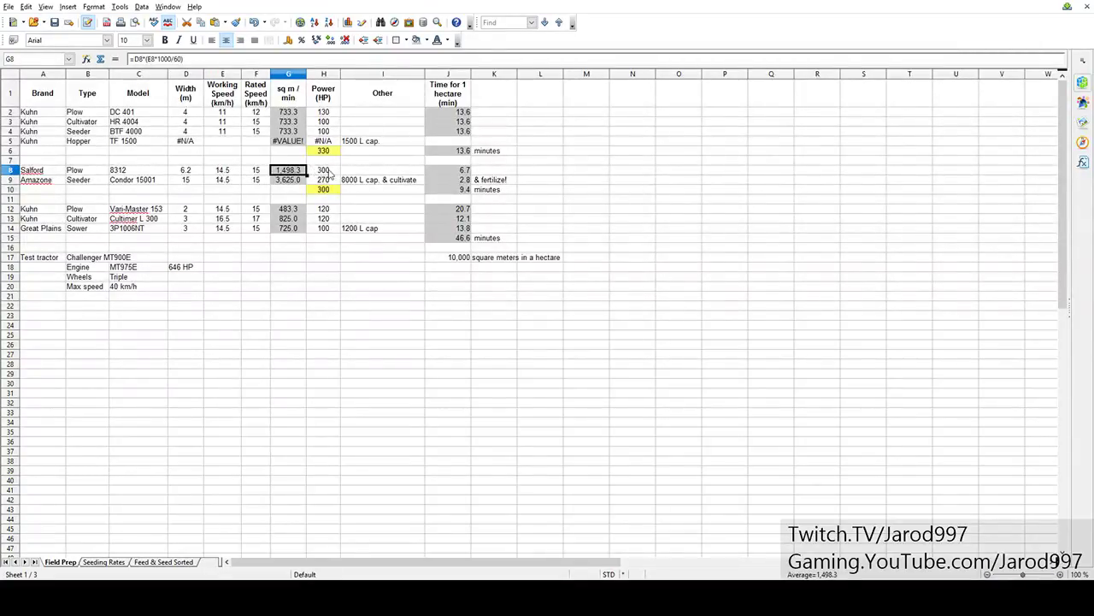
click(329, 173)
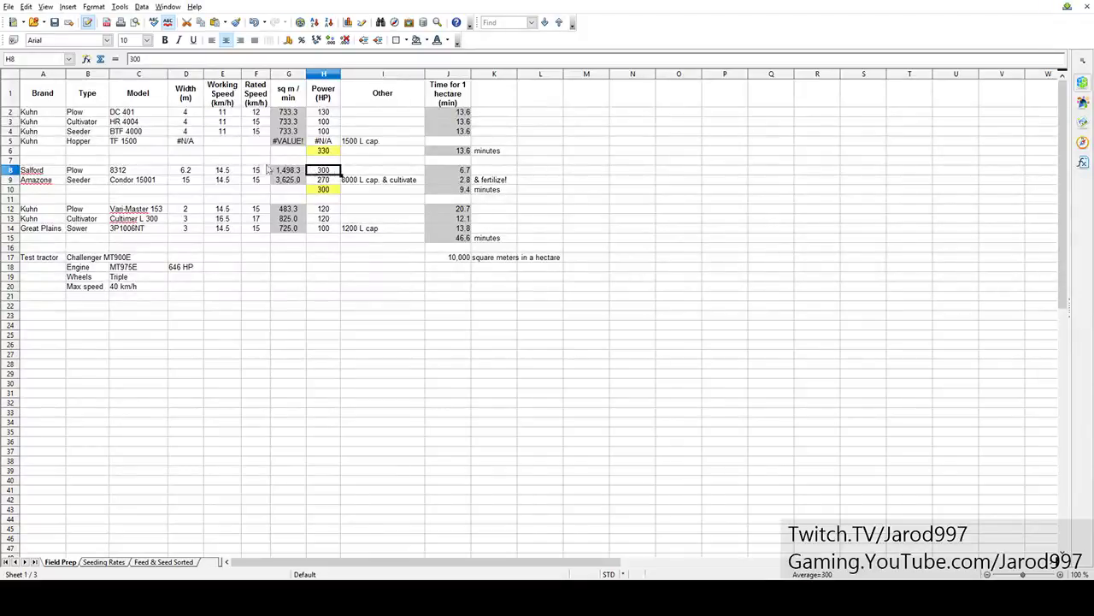
click(444, 173)
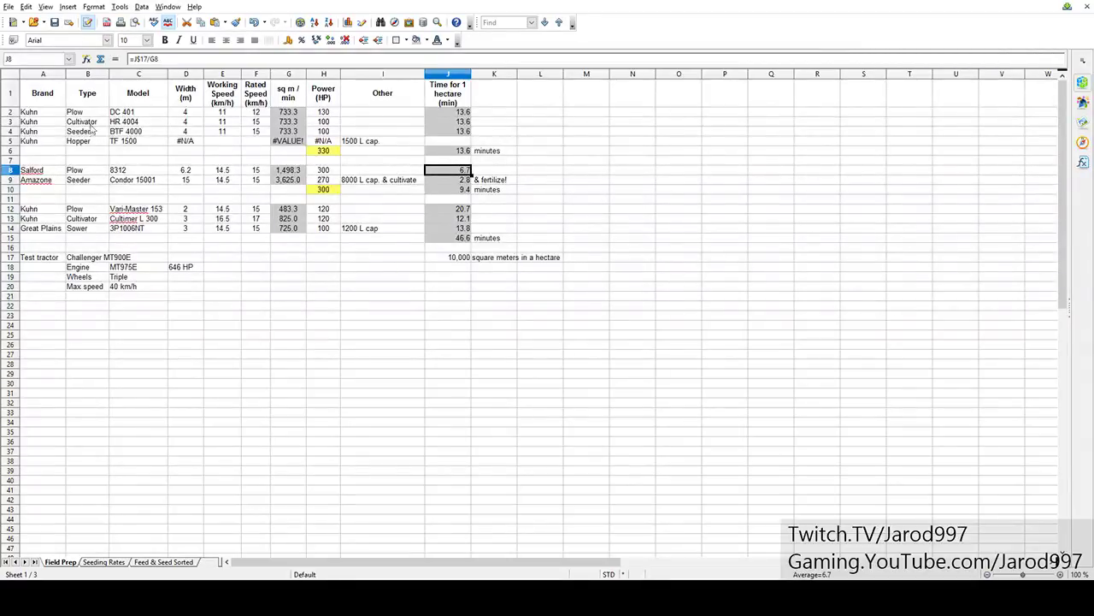
- Compare the implement types of the Kuhn plow, cultivator and seeder rows with the Amazone seeder row
click(94, 114)
click(98, 122)
click(99, 133)
click(101, 183)
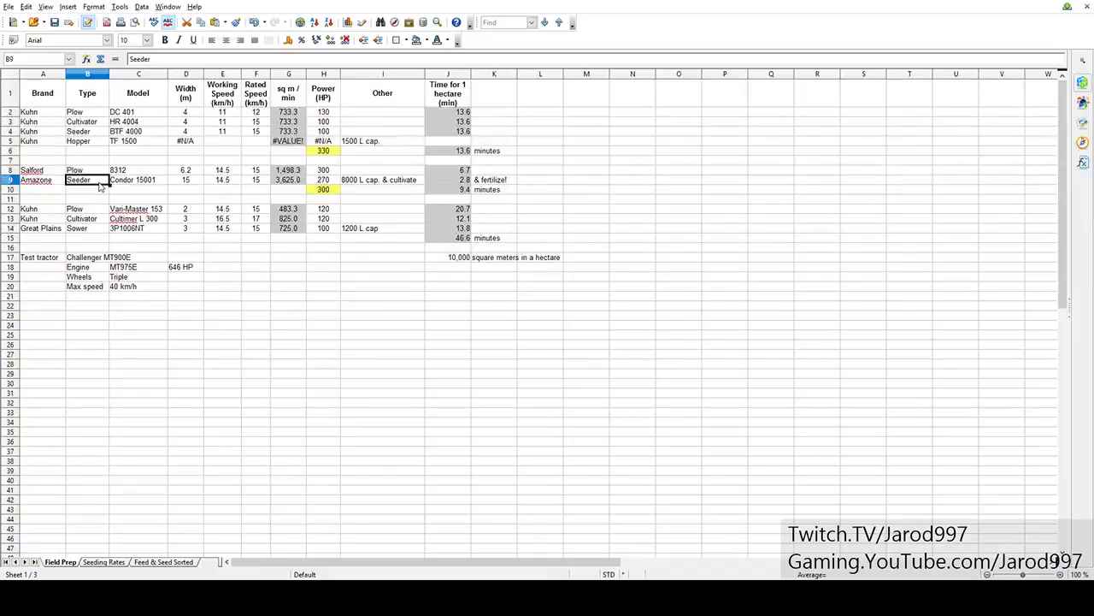
- Examine the Amazone seeder's model, width, working speed and power, plus the horsepower needed for the Salford and Amazone set
click(152, 182)
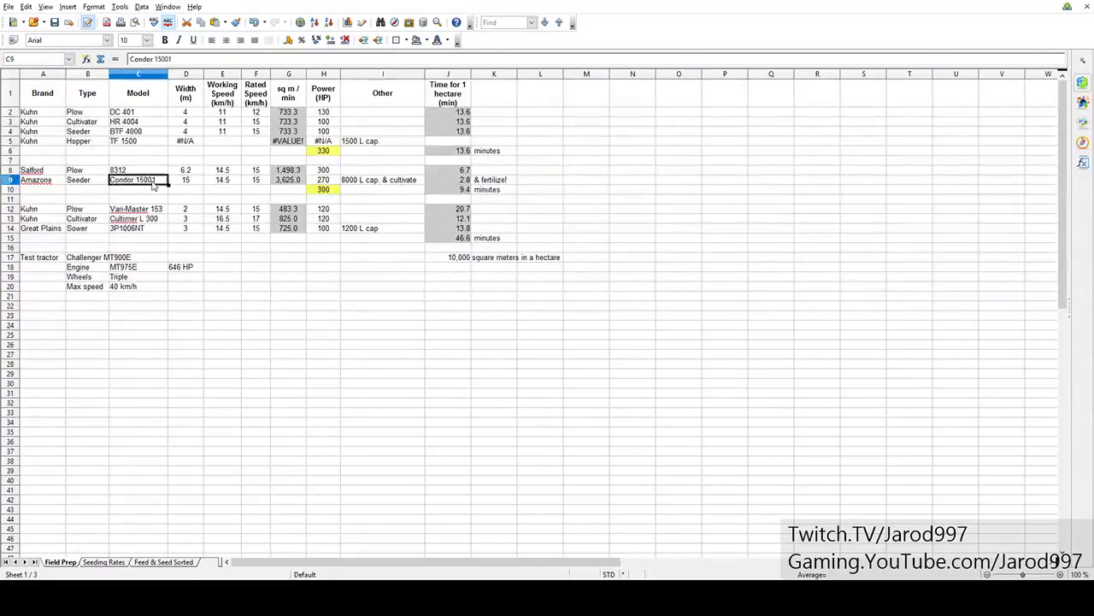
click(195, 183)
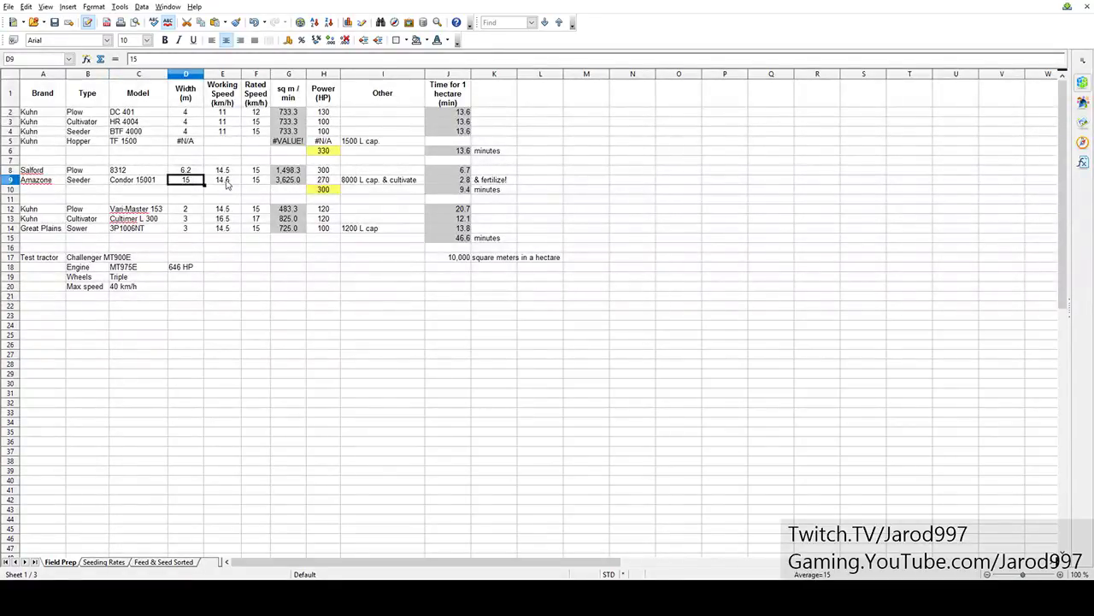
click(225, 183)
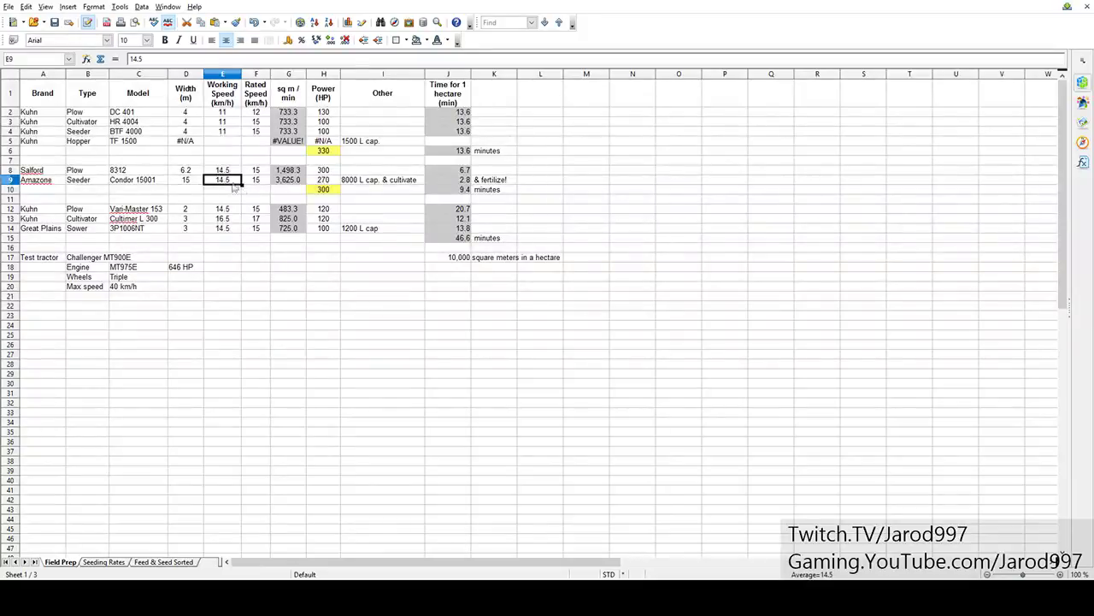
click(324, 183)
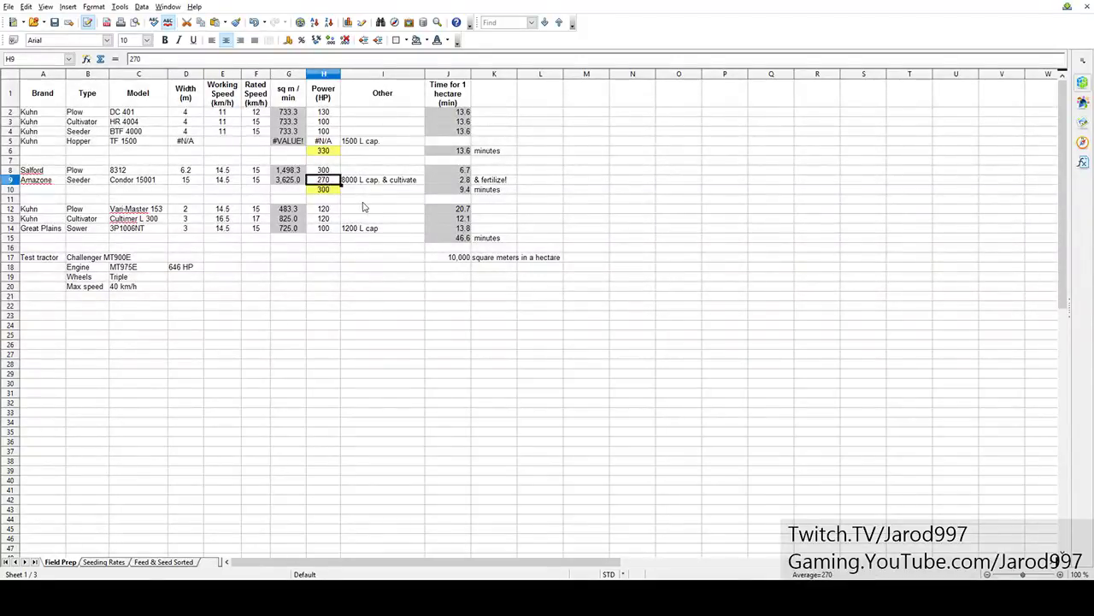
click(329, 190)
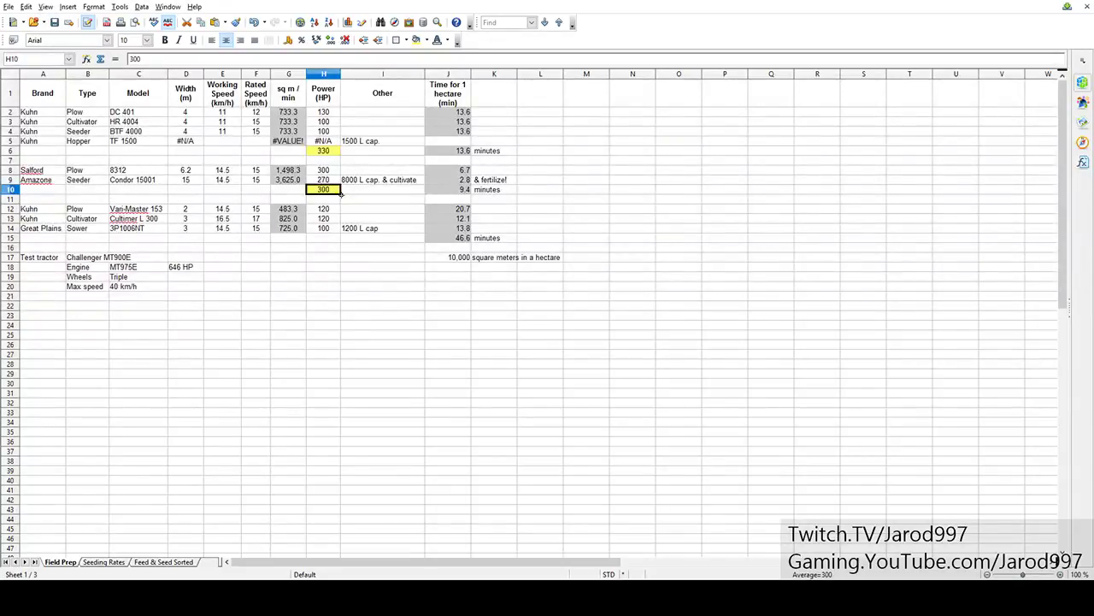
- Review the time per hectare of the Salford plow and the Amazone seeder, and their total time
click(454, 171)
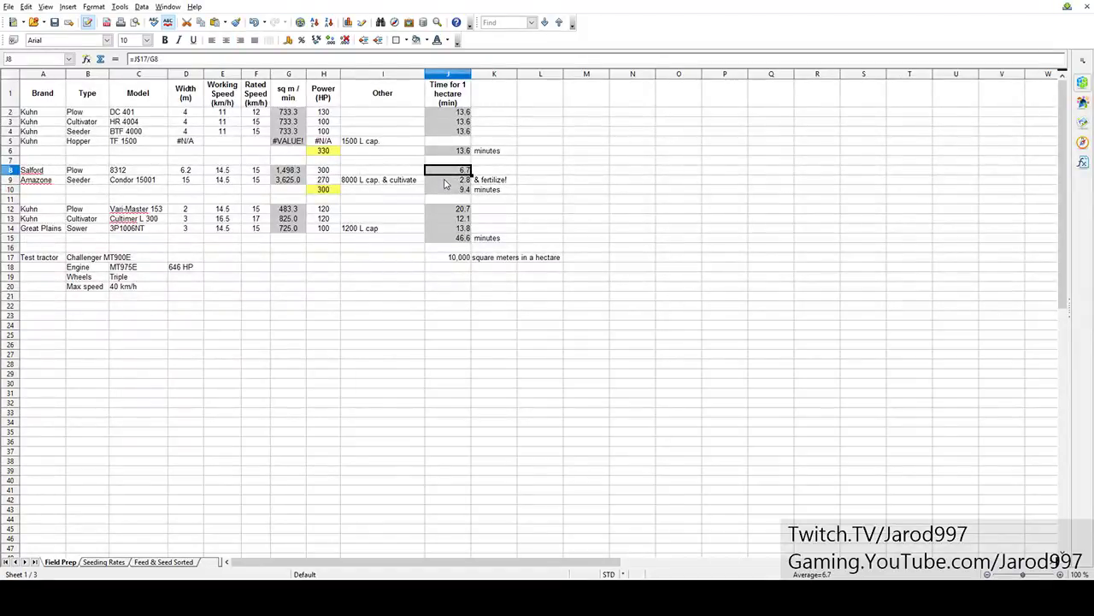
click(445, 181)
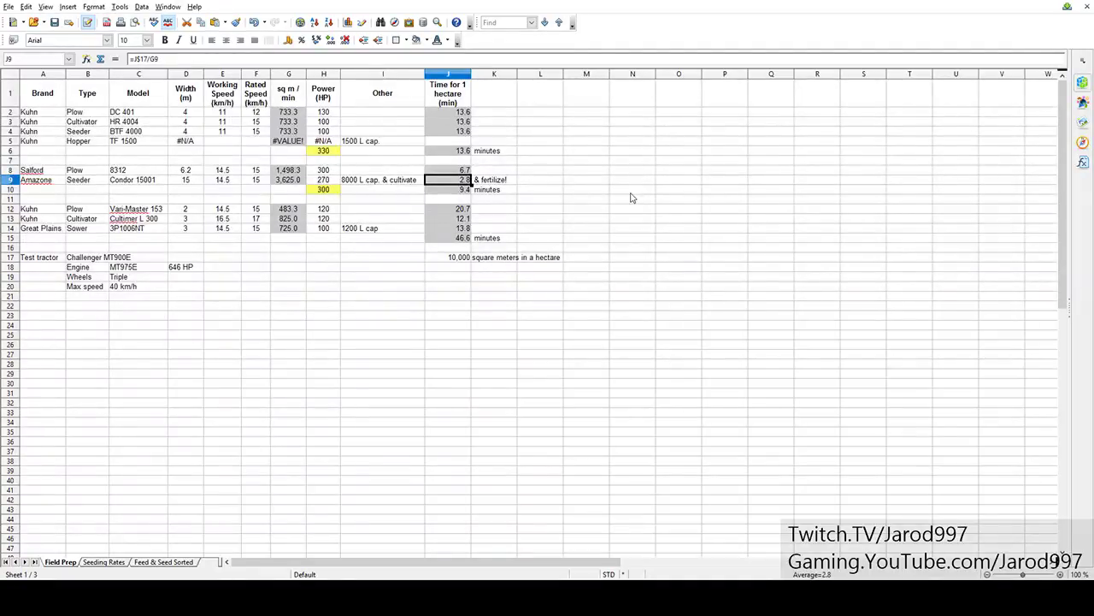
click(457, 190)
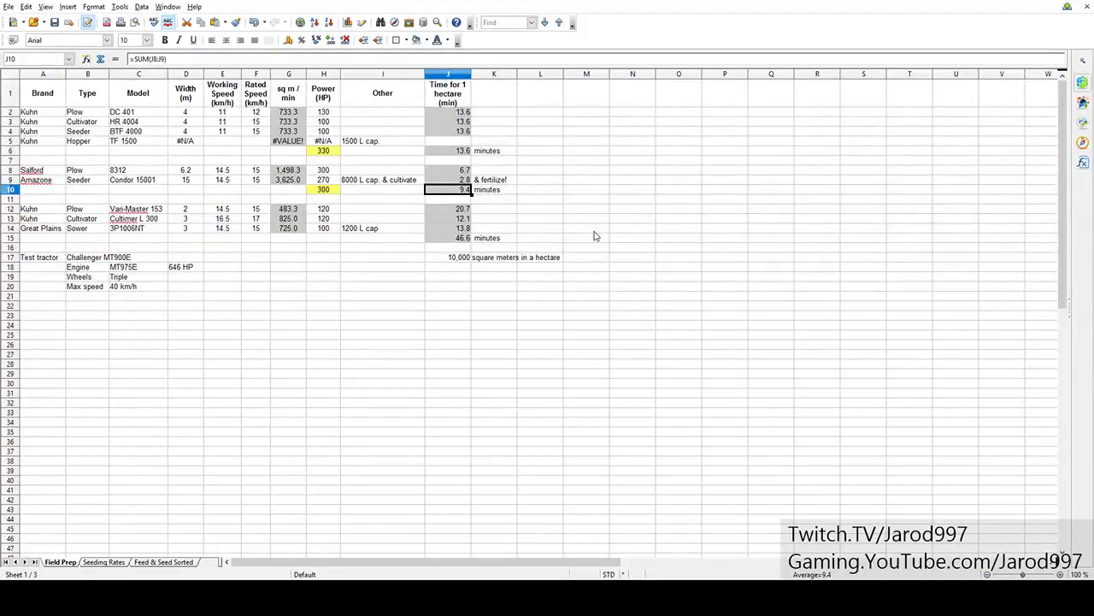
- Highlight the "& fertilize!" note in the Amazone seeder row with a yellow background
click(502, 182)
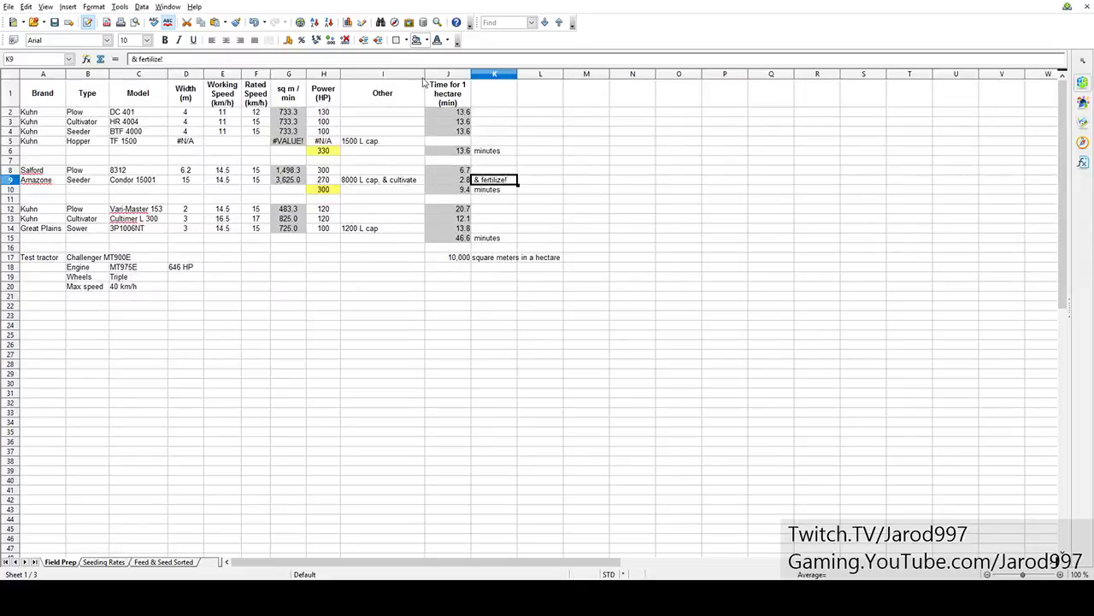
click(417, 40)
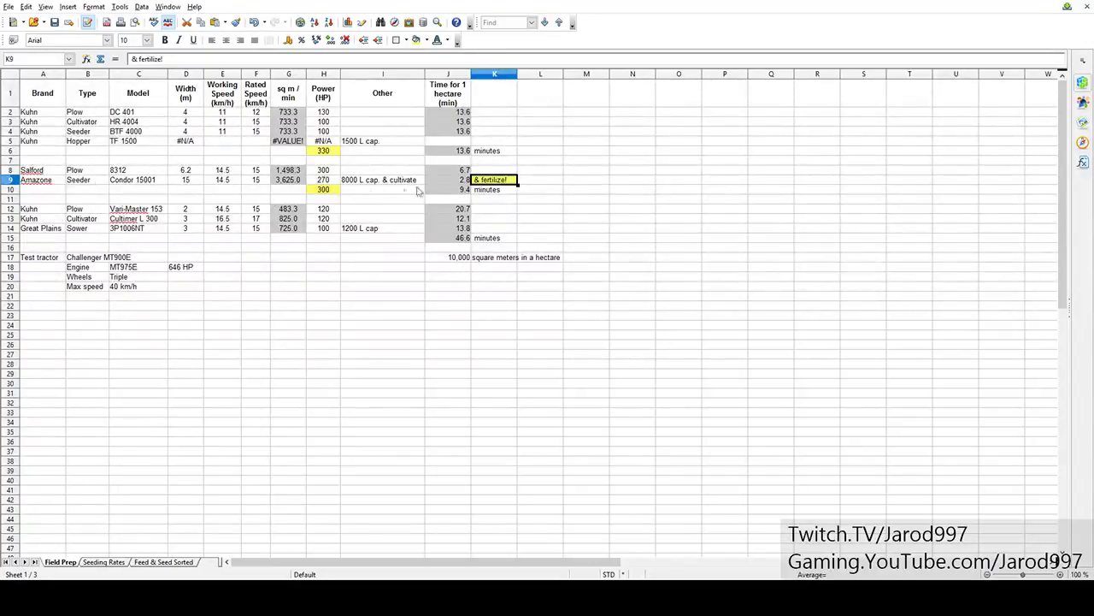
click(461, 190)
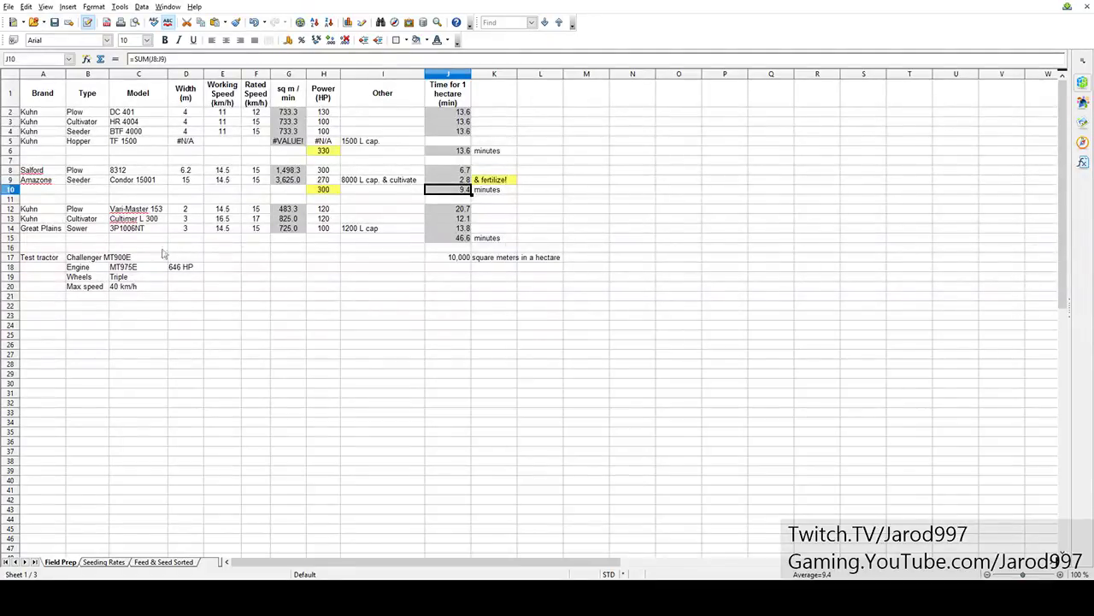
- Examine the power requirements of the Vari-Master 153, Cultimer L 300 and 3P1006NT set
click(326, 242)
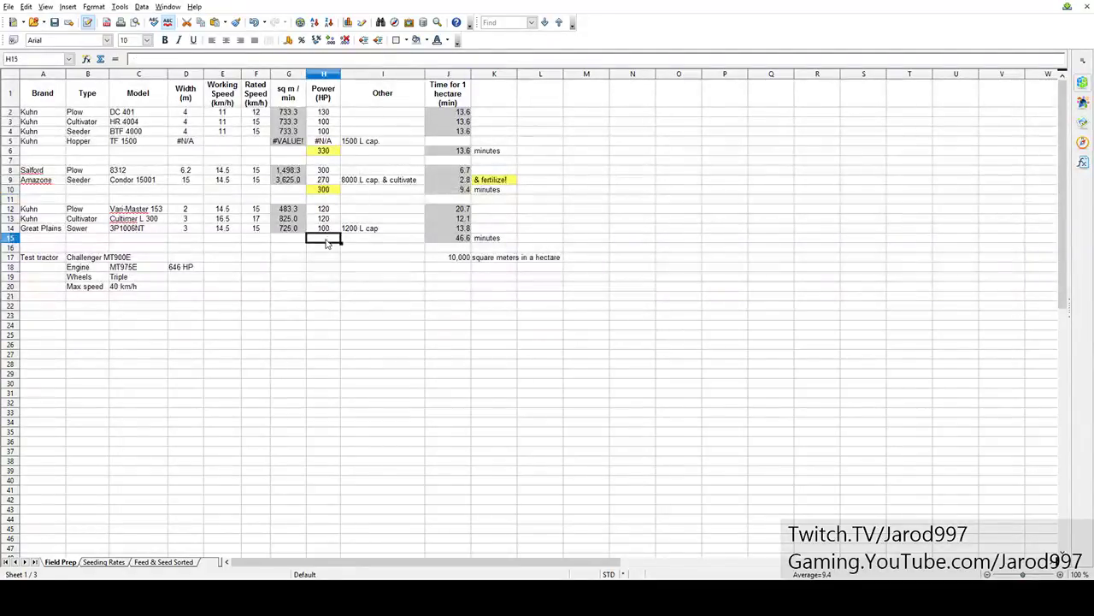
click(330, 209)
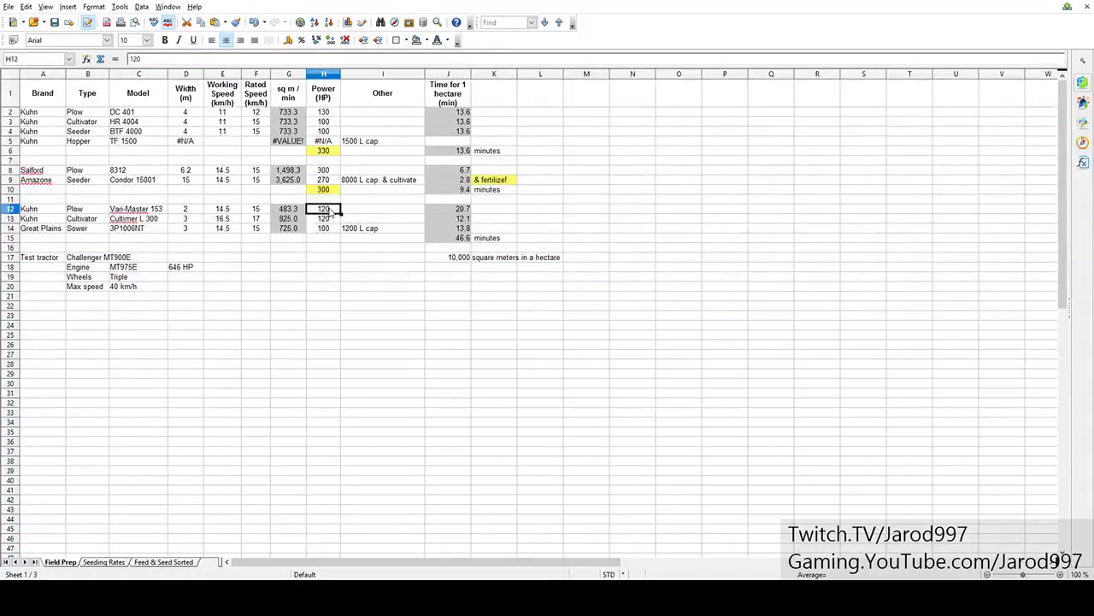
click(329, 229)
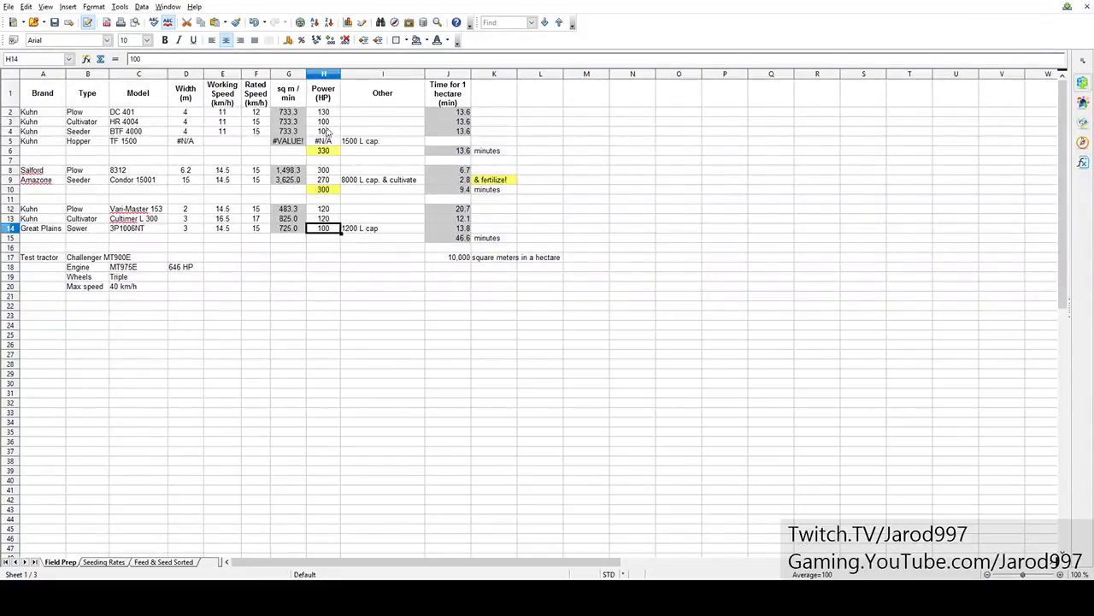
- Change the Kuhn combination's overall time formula in J6 to =SUM(J2:J4)
click(462, 152)
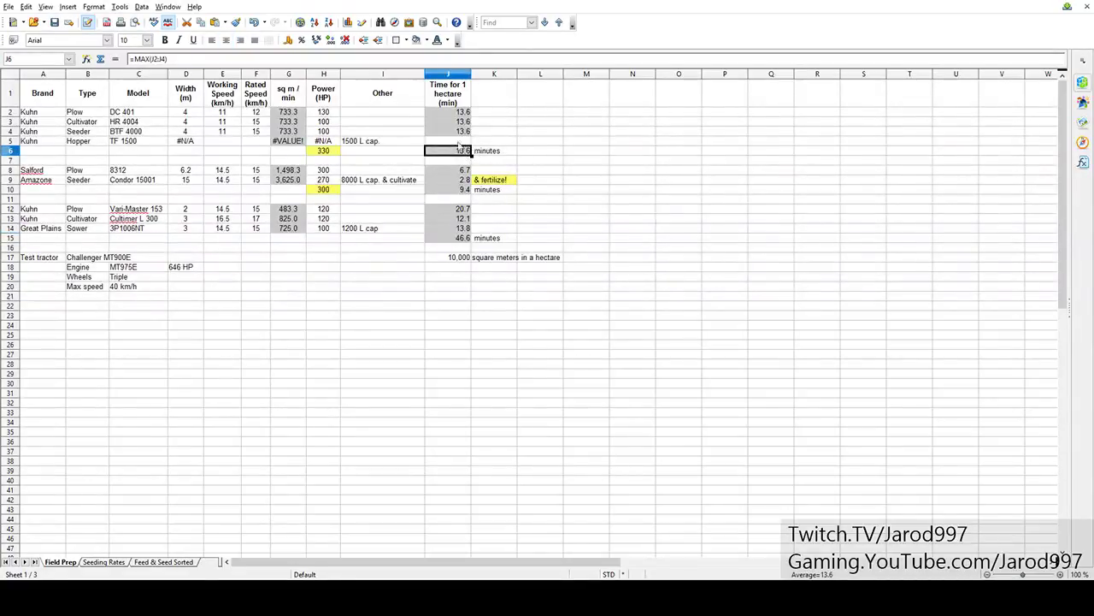
double_click(140, 59)
text(sum)
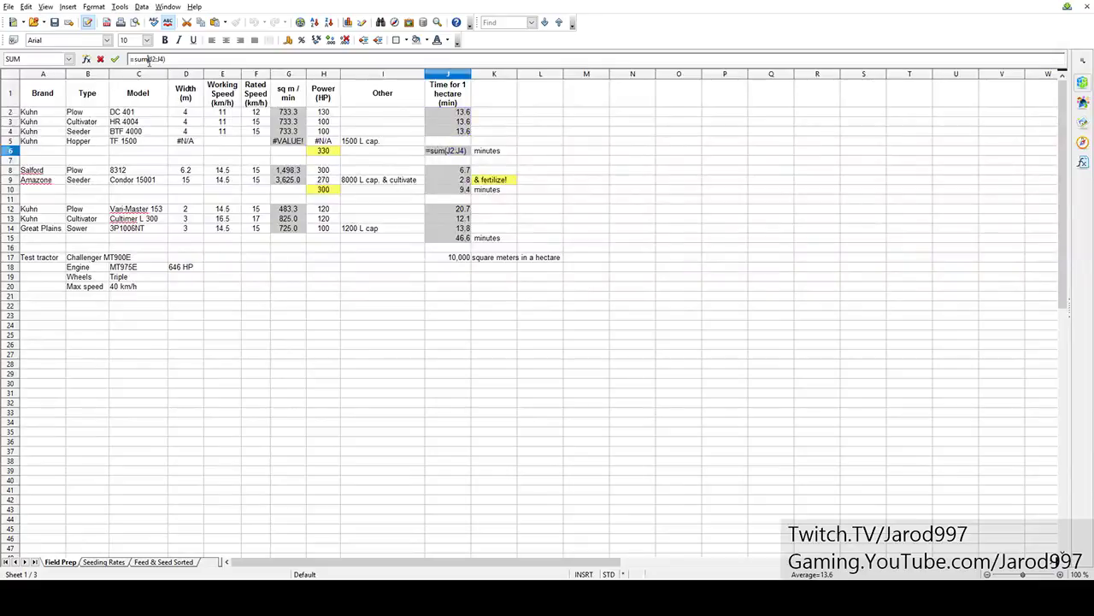
key(Return)
key(Return)
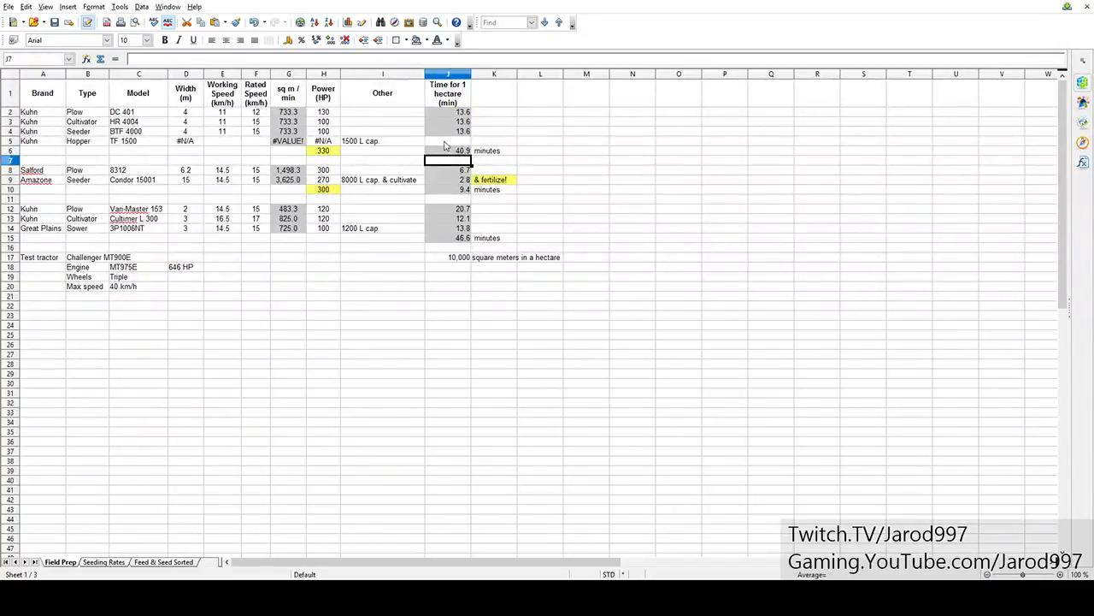
click(445, 151)
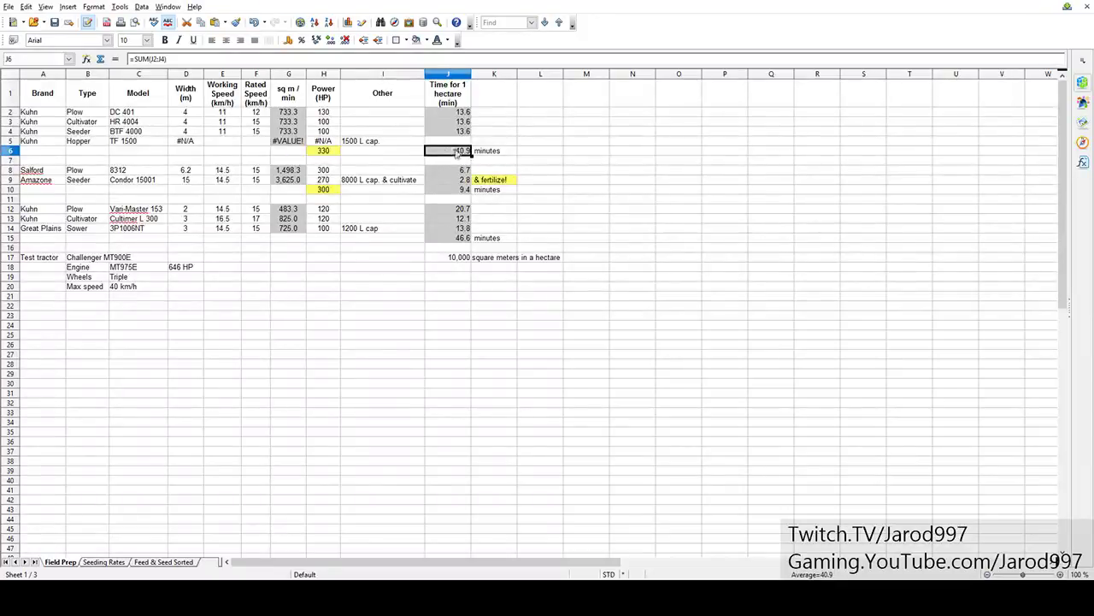
- Review the individual times and horsepower of the DC 401, HR 4004 and BTF 4000, along with their summed time
drag(466, 112, 470, 134)
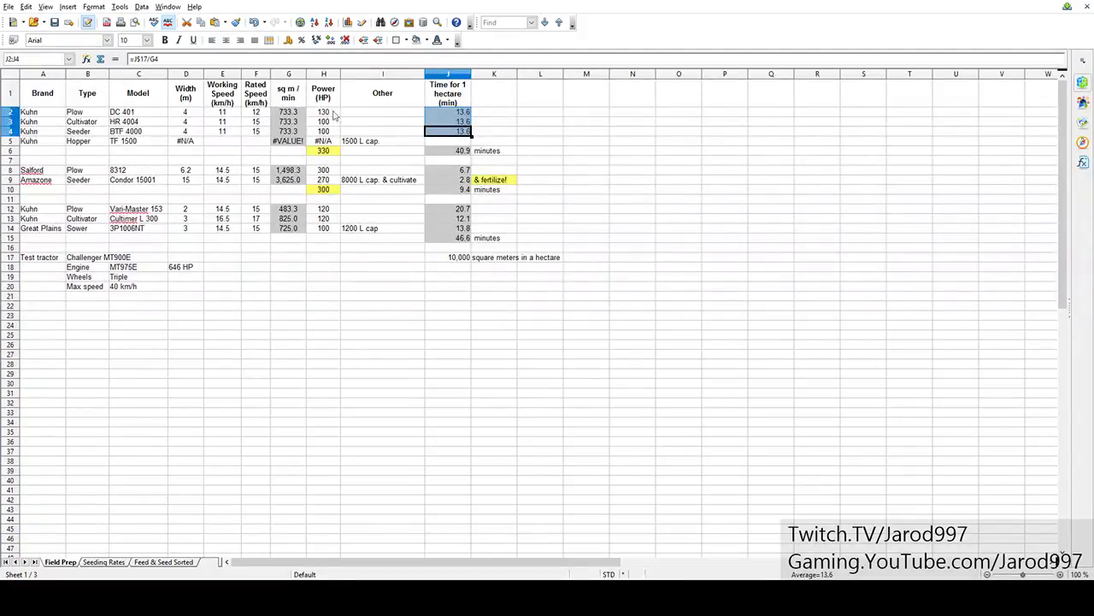
drag(333, 116, 334, 134)
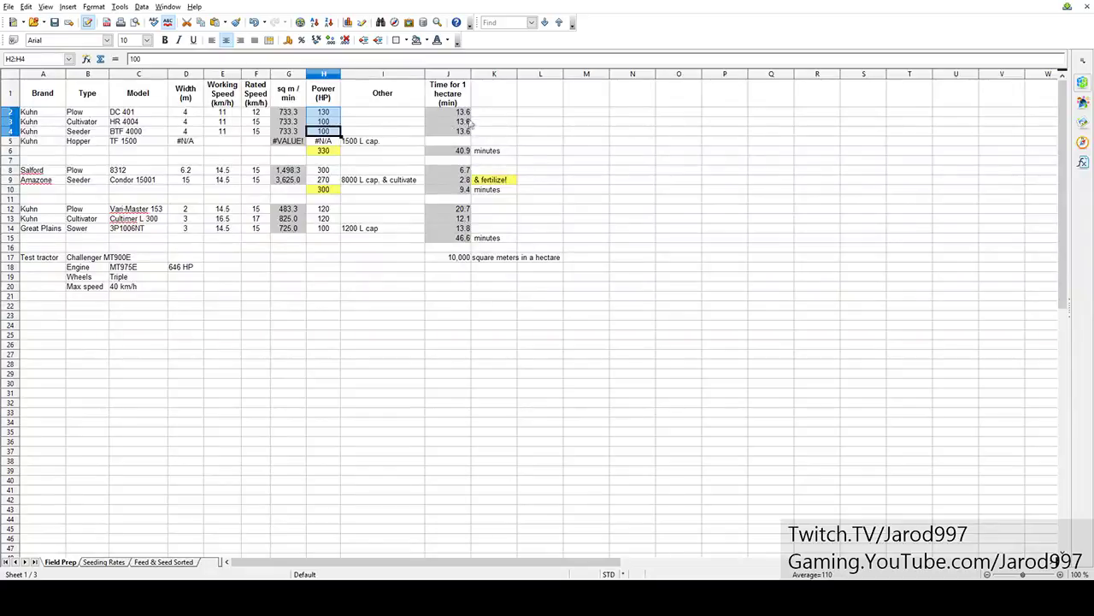
click(459, 152)
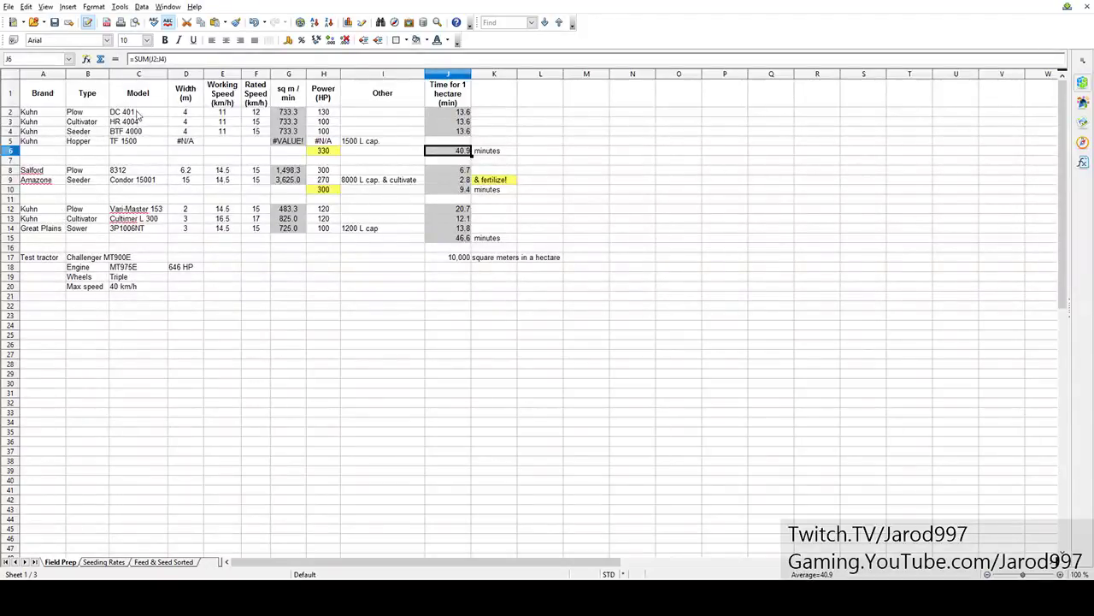
- Compare the DC 401 plow with the Vari-Master 153 and check the Cultimer L 300 cultivator entry
click(135, 115)
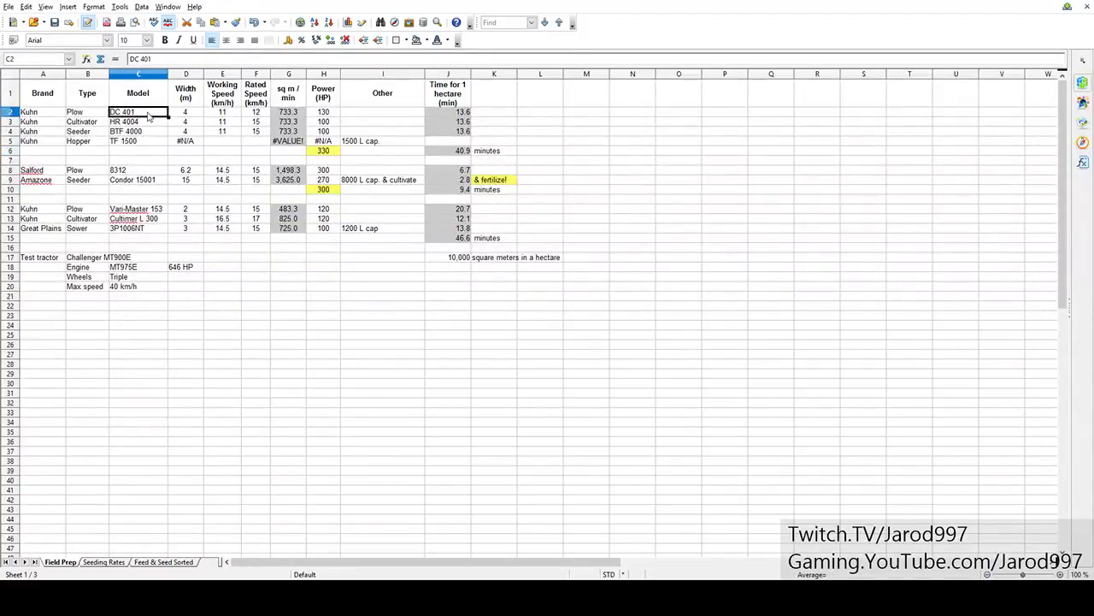
click(151, 212)
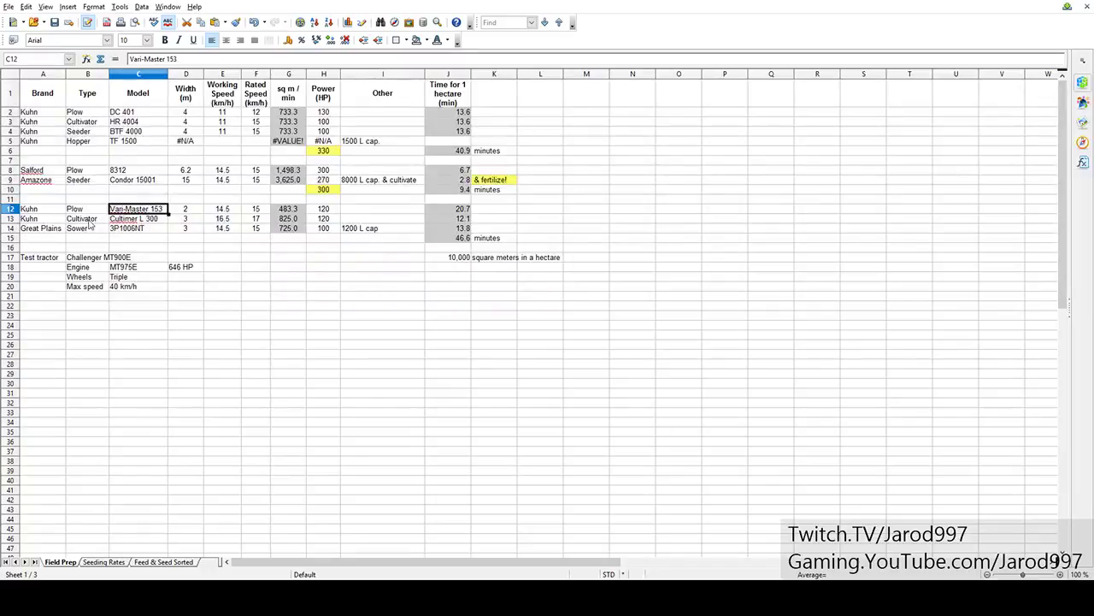
click(89, 224)
click(162, 224)
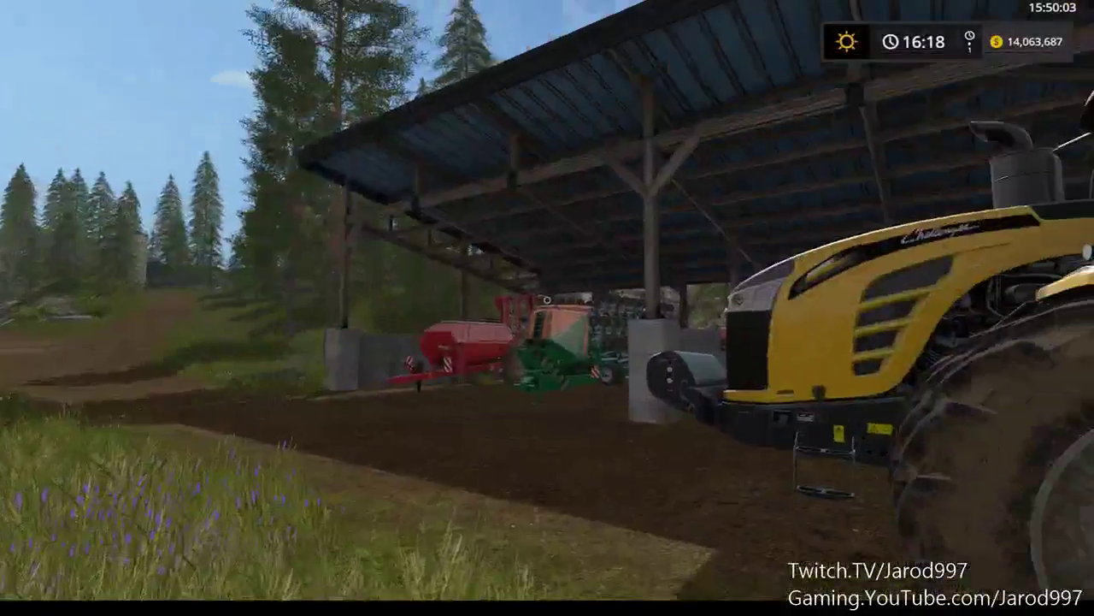
- Look up the Cultimer L 300 and HR 4004 in the game shop's Cultivators category, then return to the spreadsheet
key(p)
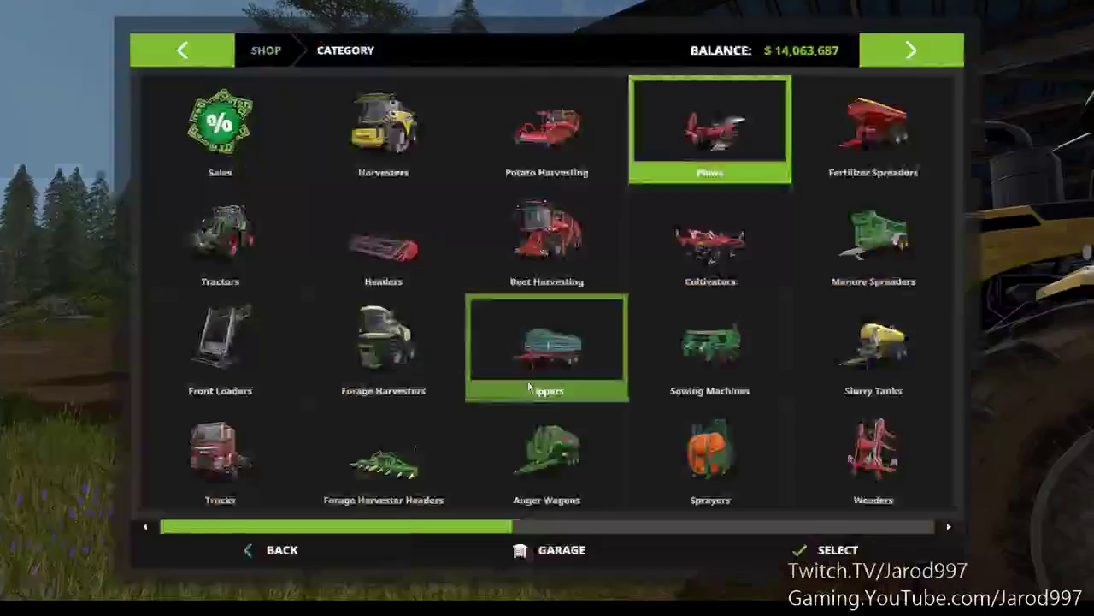
click(666, 251)
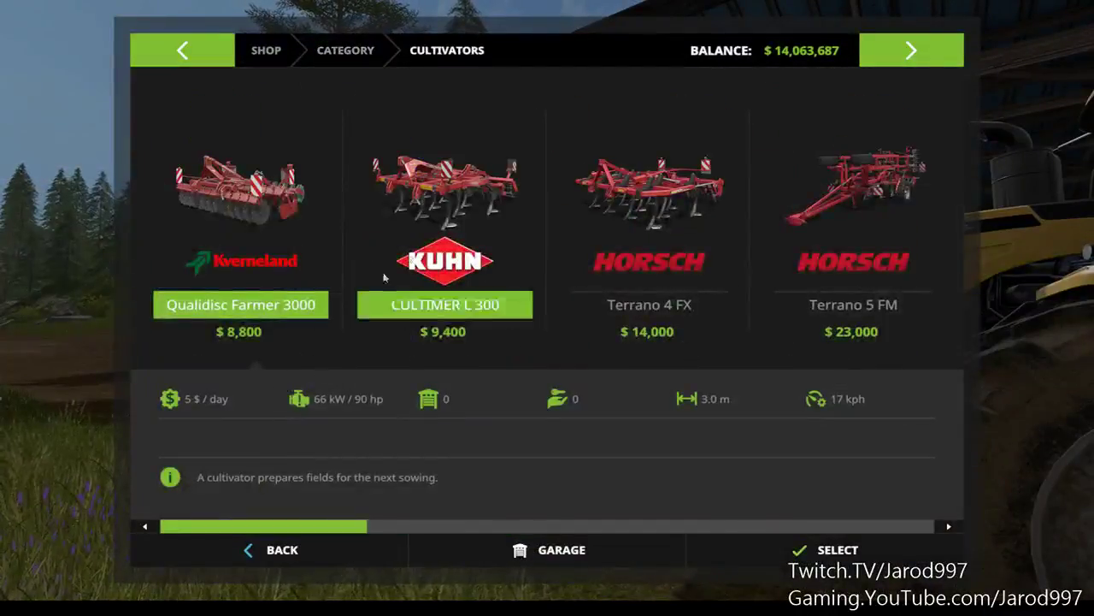
click(445, 304)
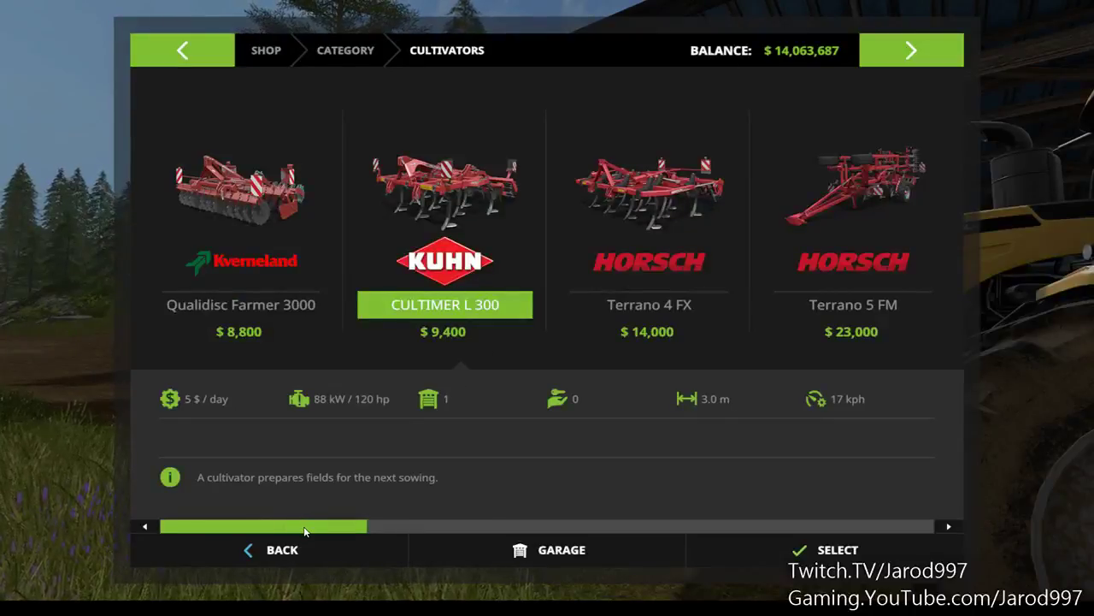
drag(303, 526, 755, 509)
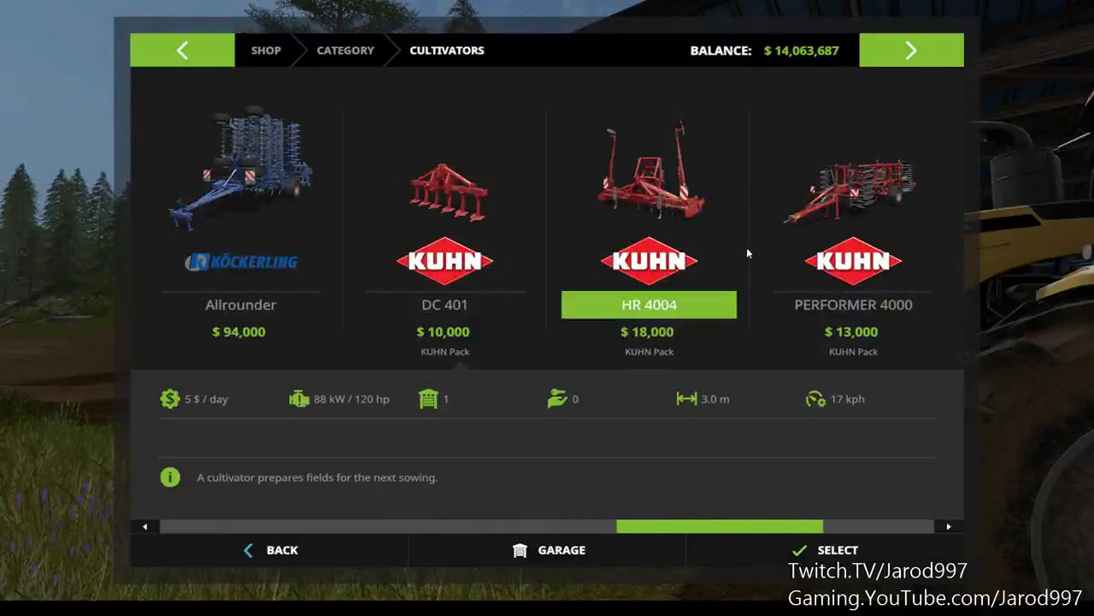
click(641, 189)
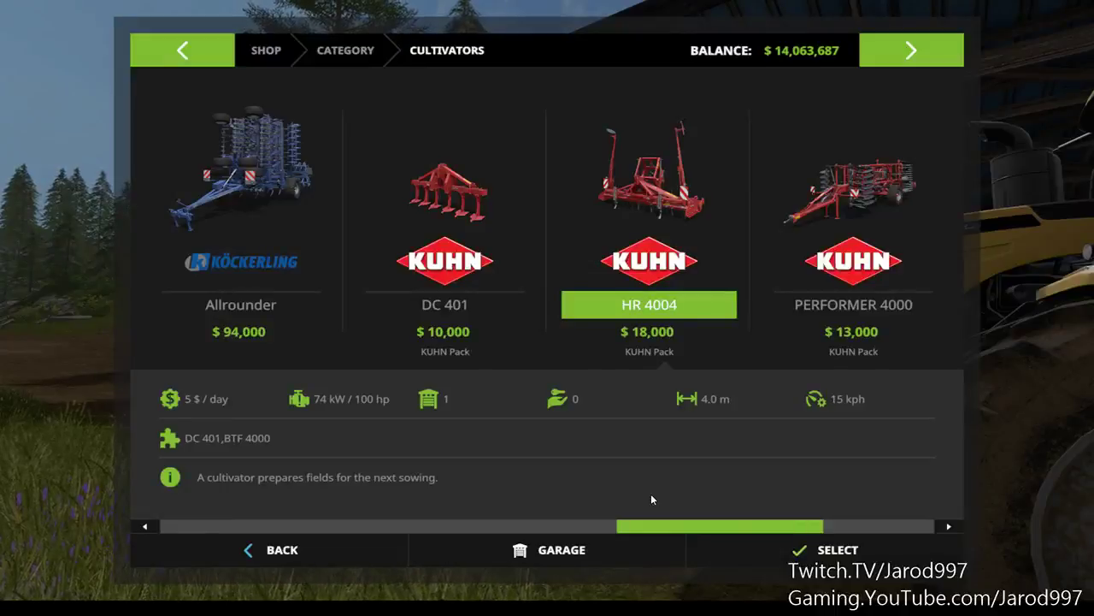
click(310, 553)
click(309, 554)
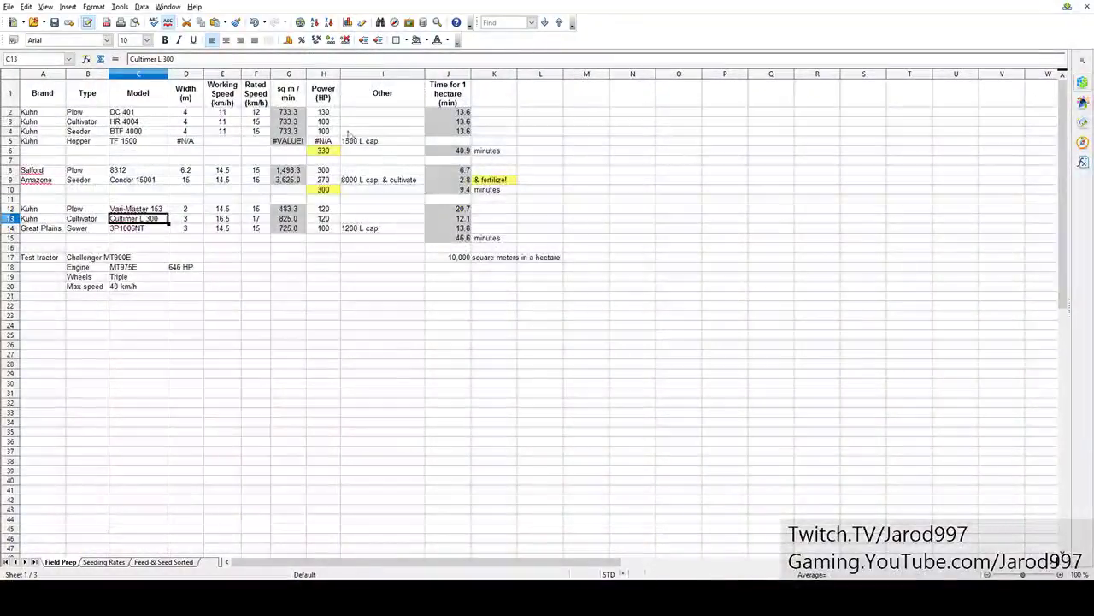
- Compare the DC 401's power with the Vari-Master 153 and Cultimer L 300, and check the Great Plains sower entry
click(332, 114)
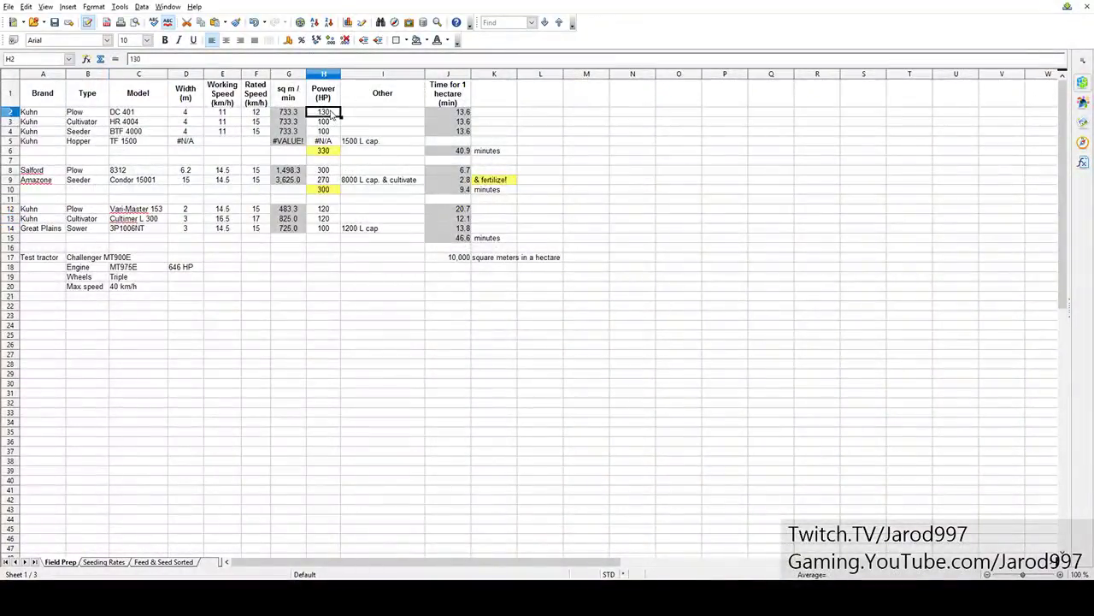
drag(324, 212, 326, 221)
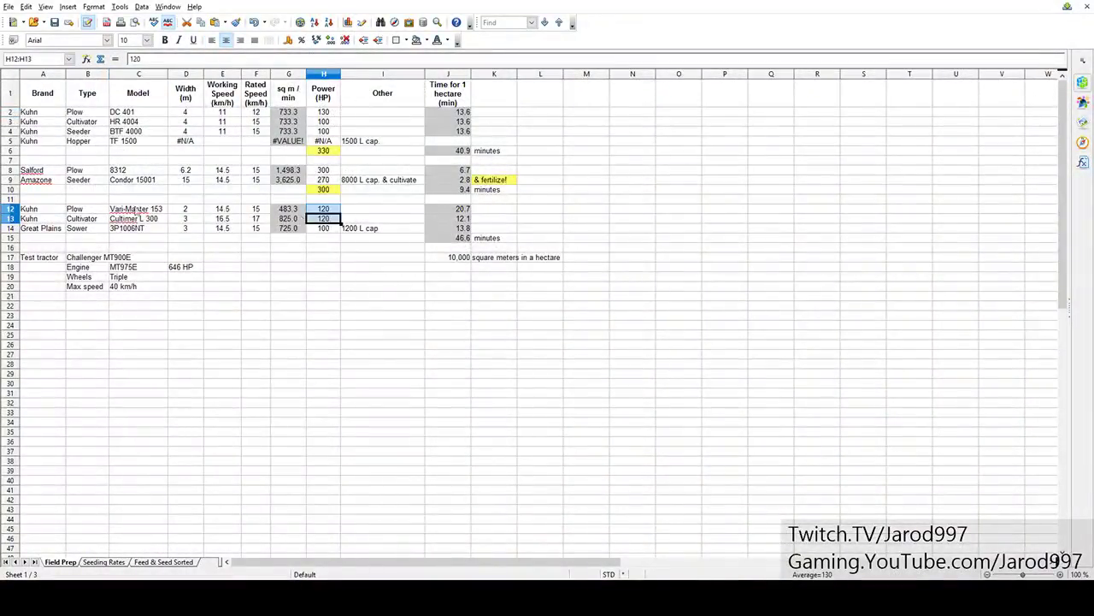
click(99, 230)
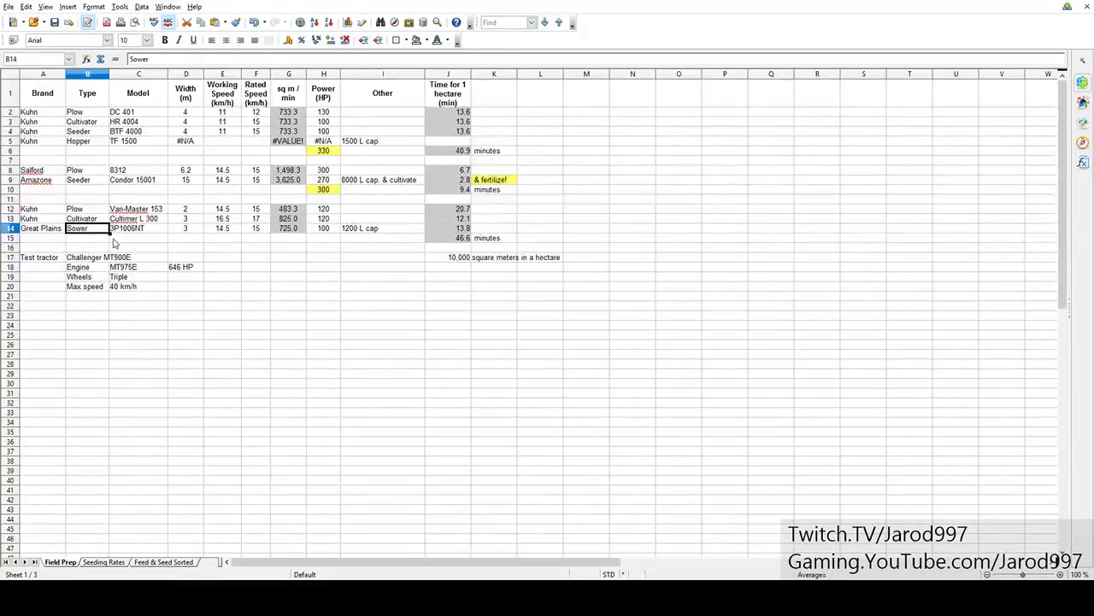
click(493, 229)
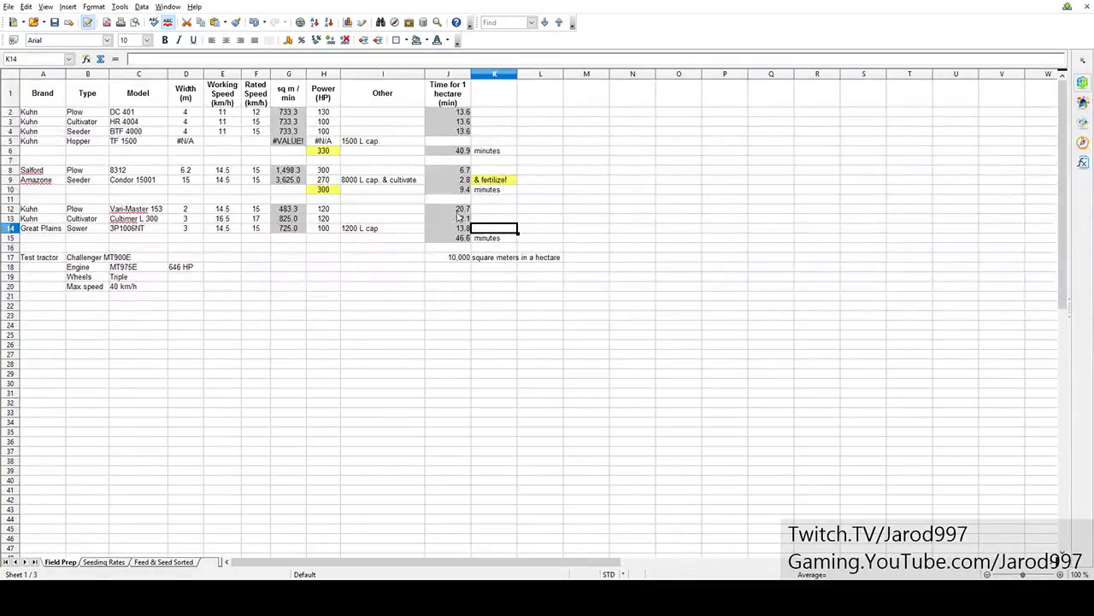
- Compare the smaller implements' times per hectare with the Kuhn combination's times, and review the combination's plow, cultivator, seeder and hopper types
drag(452, 211, 462, 229)
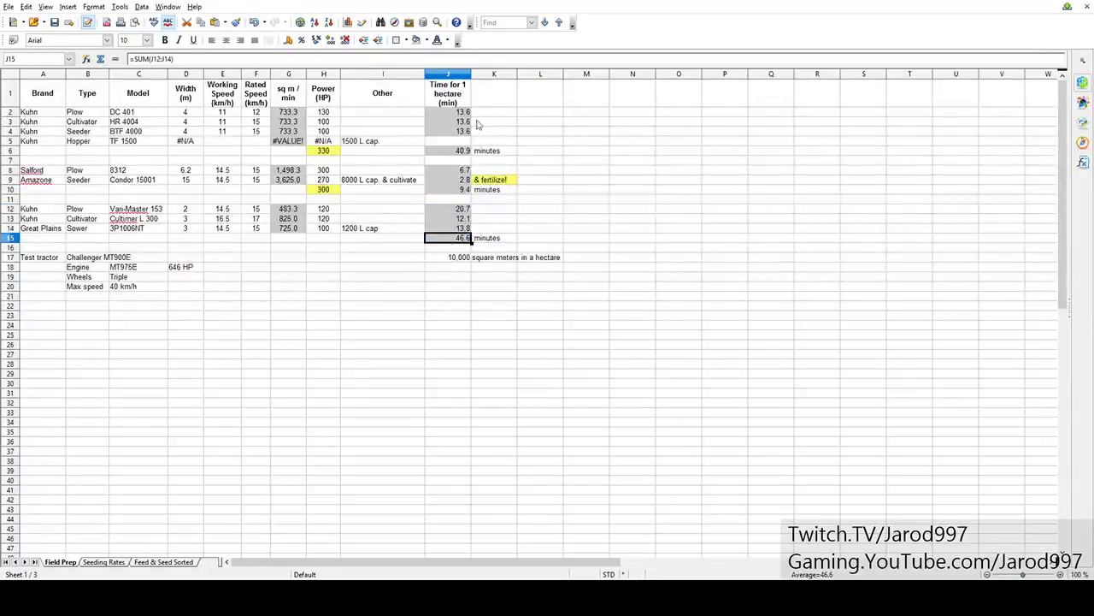
drag(462, 113, 460, 135)
click(506, 233)
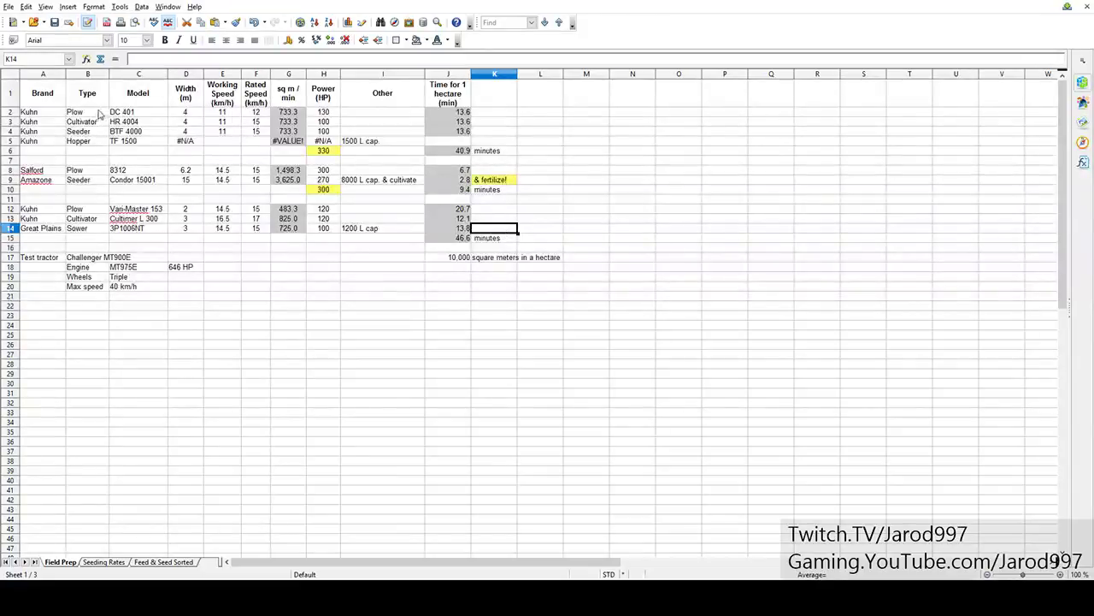
drag(99, 115, 97, 143)
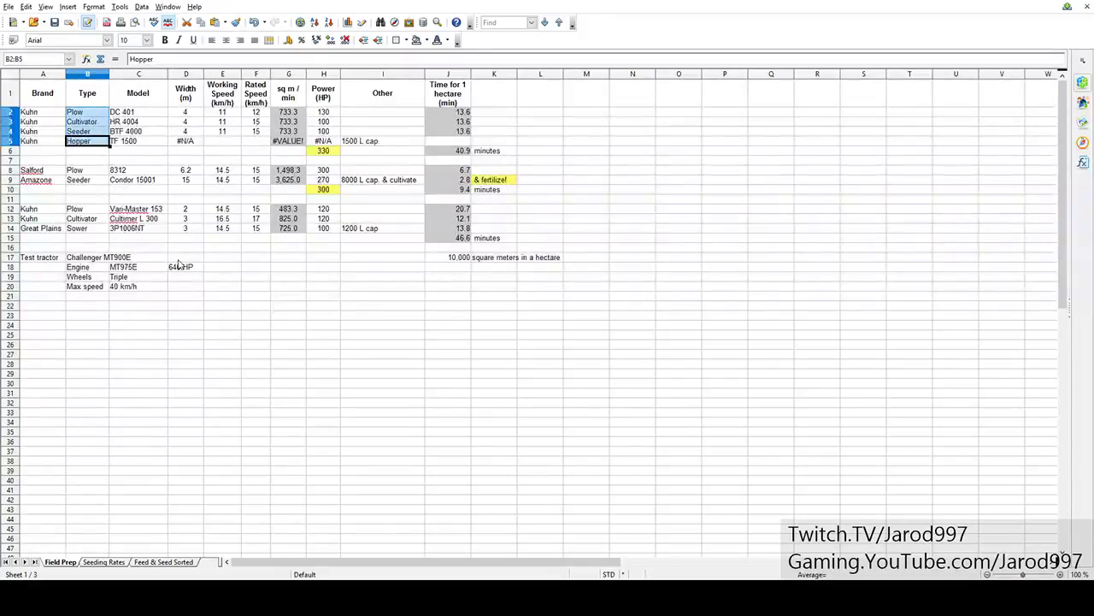
click(503, 231)
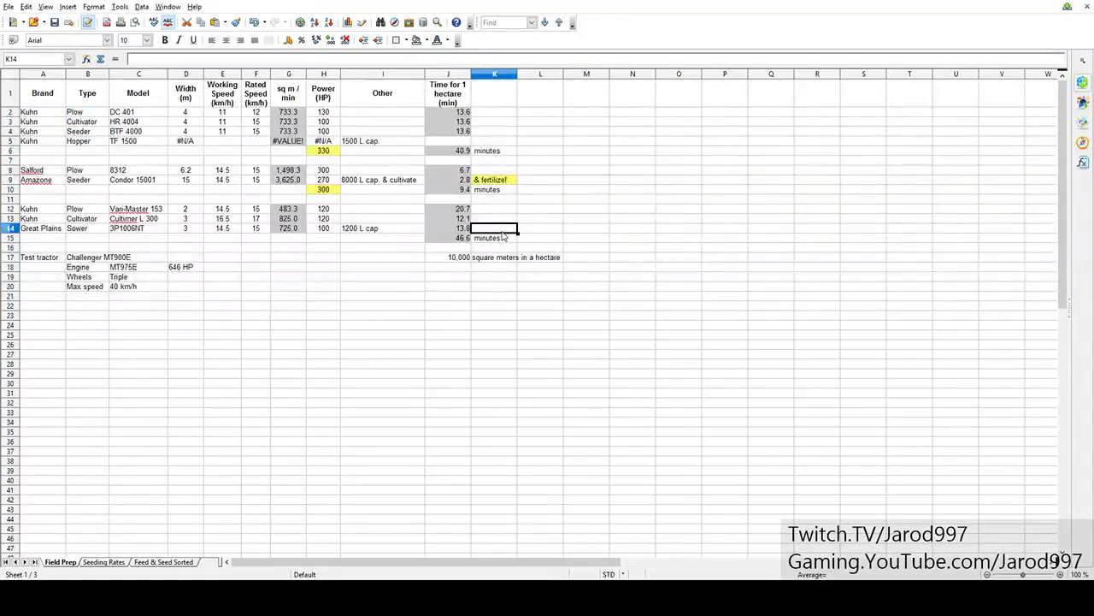
- Recheck the smaller implements' summed time against the Kuhn combination's times, and save the spreadsheet
click(436, 248)
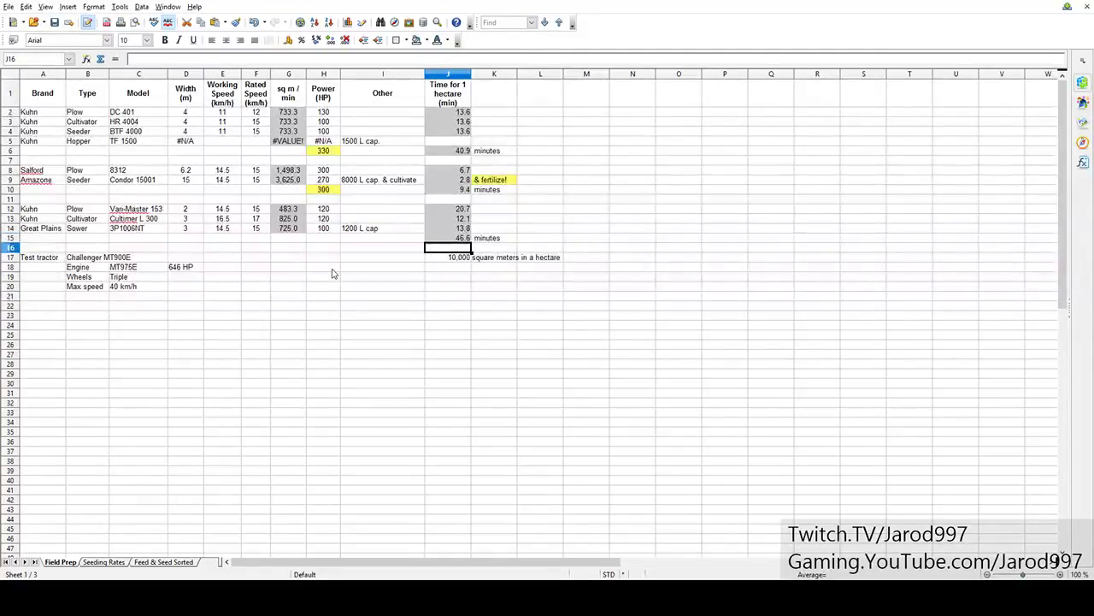
click(464, 239)
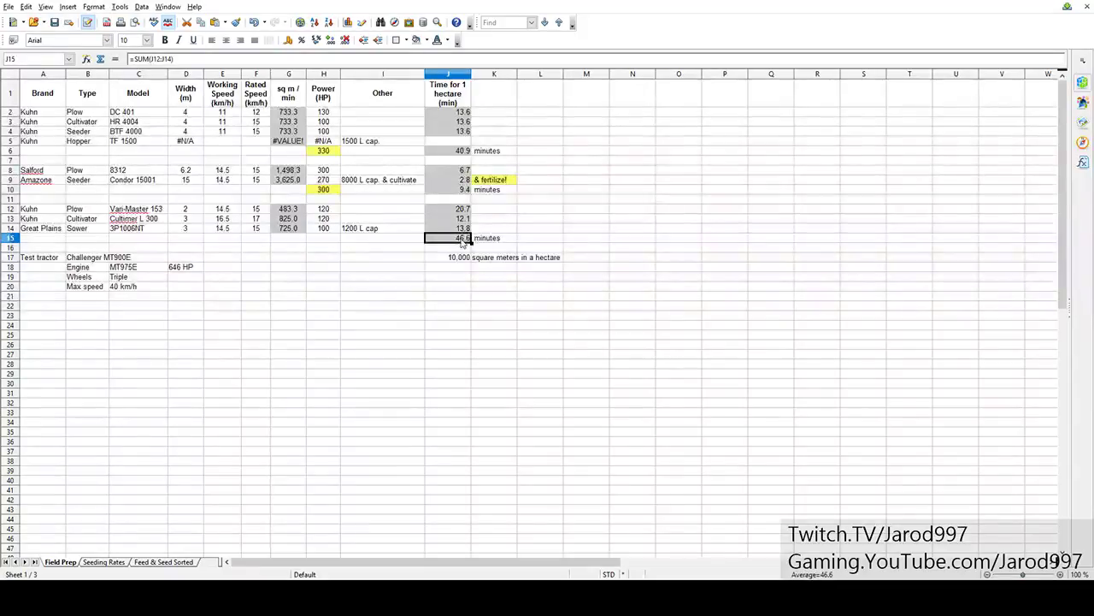
drag(466, 114, 465, 155)
click(174, 101)
key(ctrl+s)
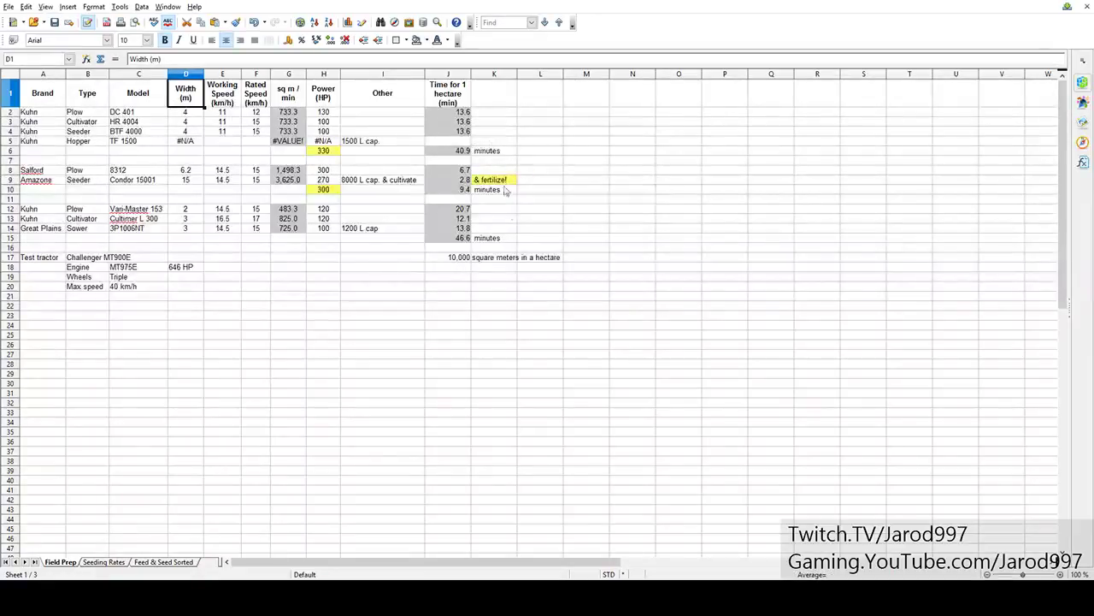
- Review the Great Plains brand entry and the Challenger MT900E test tractor's engine, horsepower and maximum speed
click(48, 231)
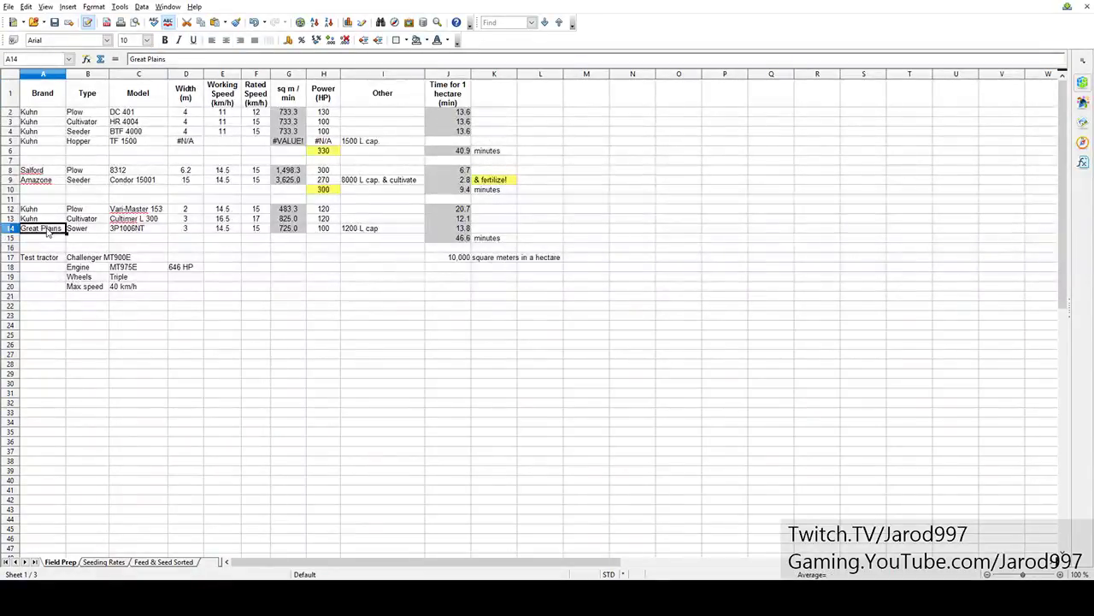
click(95, 259)
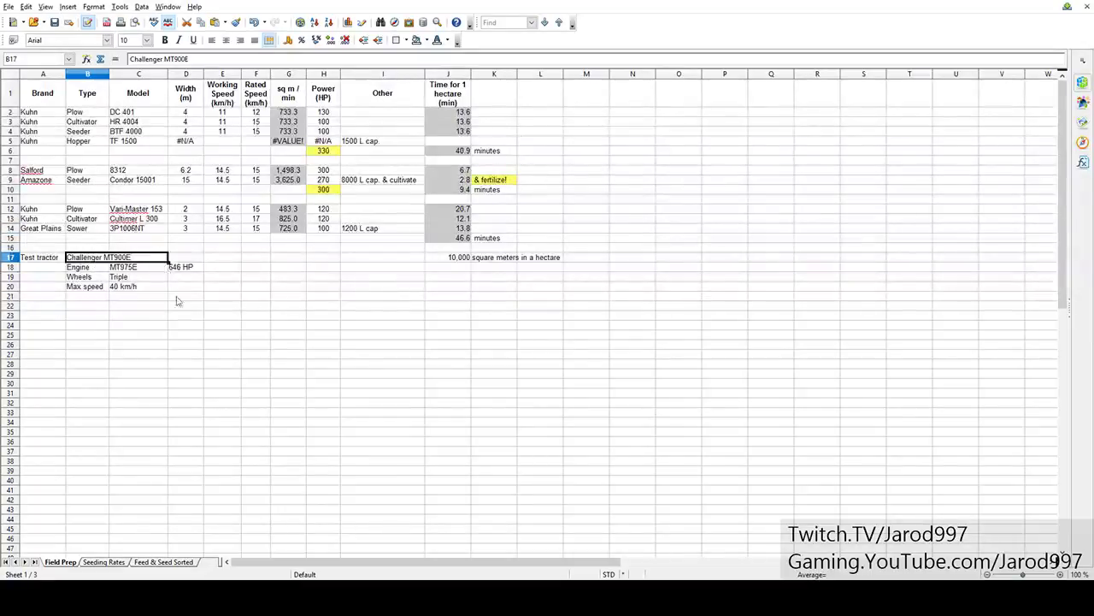
click(147, 268)
drag(147, 268, 180, 272)
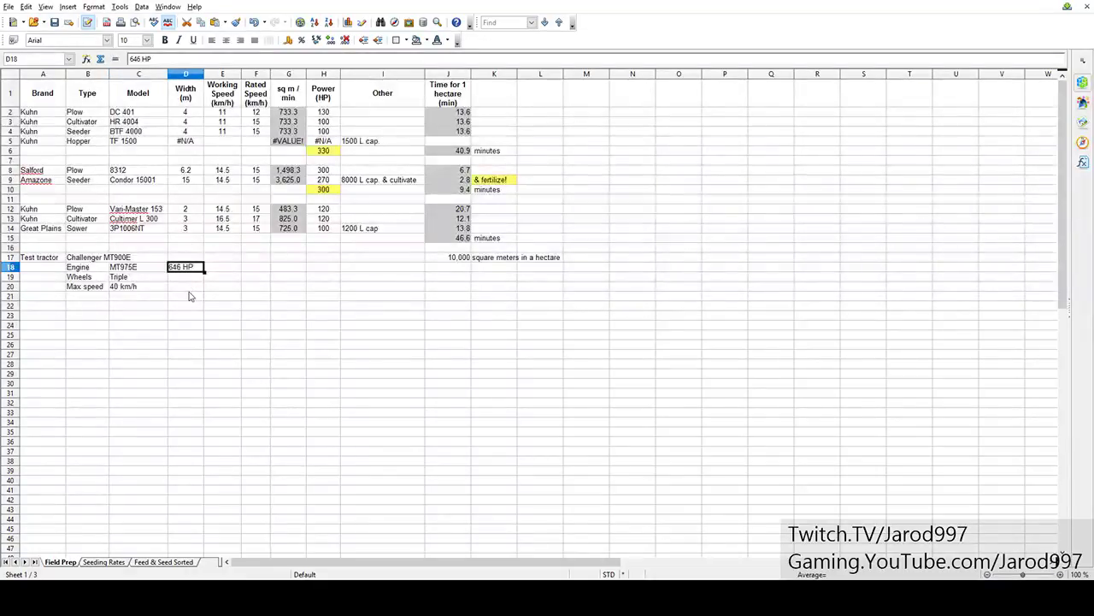
click(147, 288)
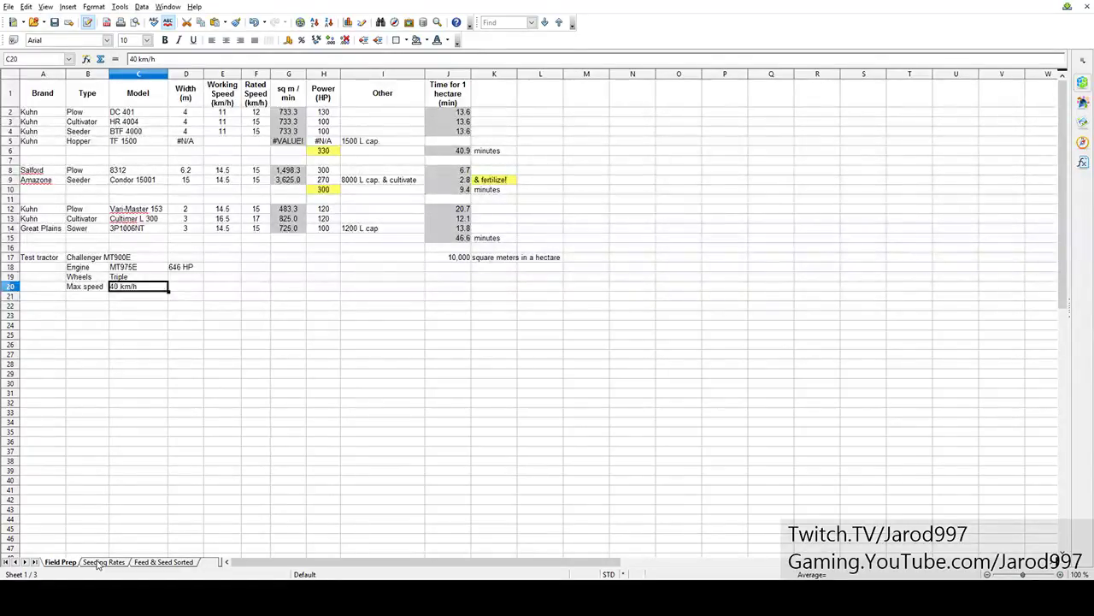
- Open the Seeding Rates sheet and review the Condor 15001, Horsch Maestro 12 SW and Great Plains 3P1006NT entries in the first table
click(101, 562)
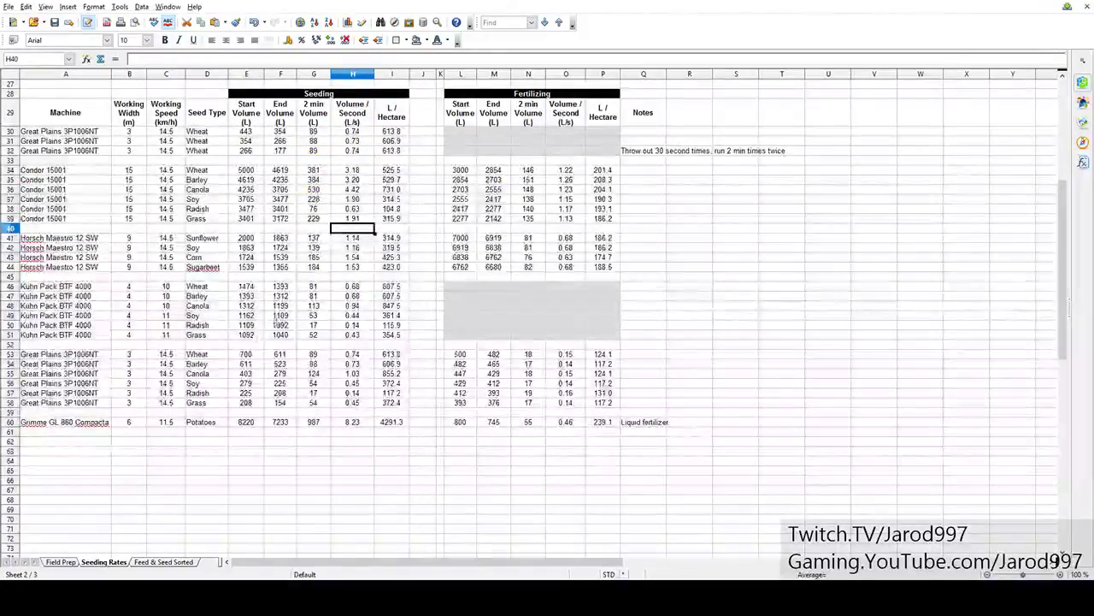
scroll(342, 280, up, 9)
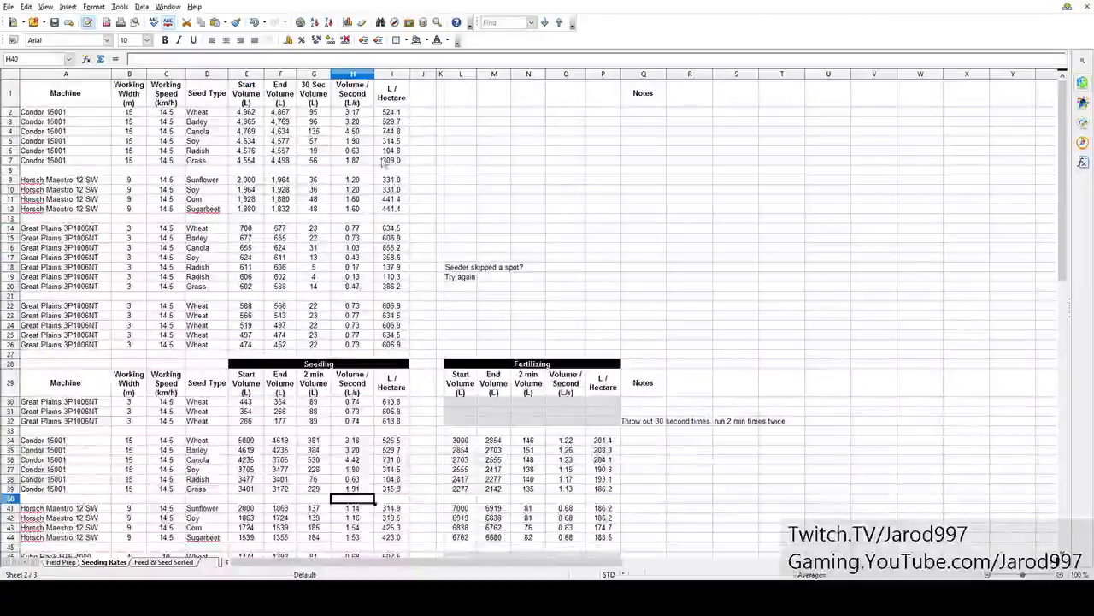
click(92, 124)
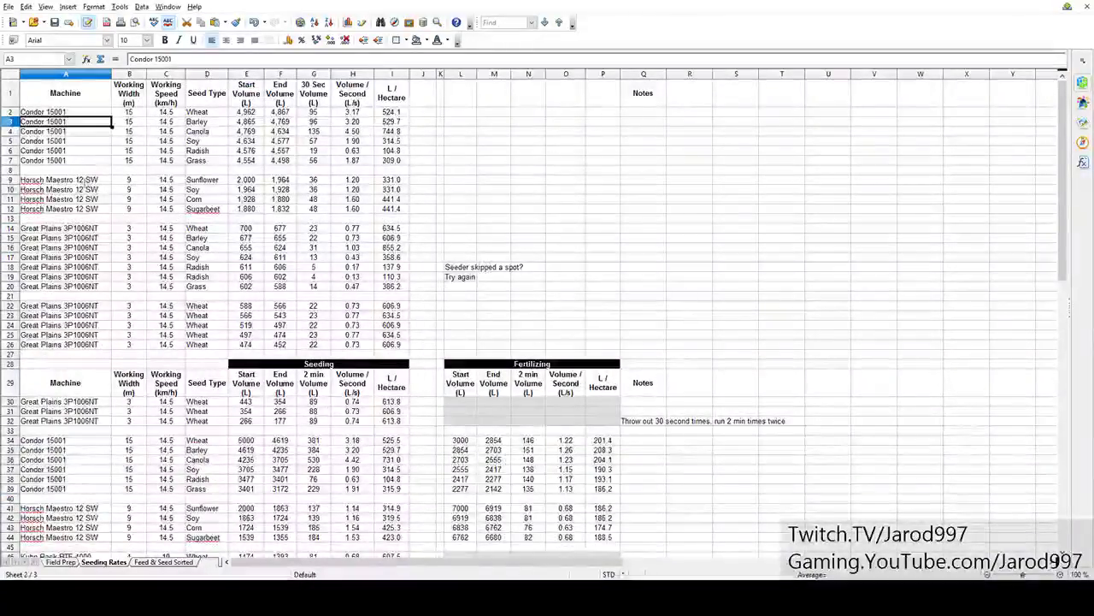
click(68, 189)
click(73, 238)
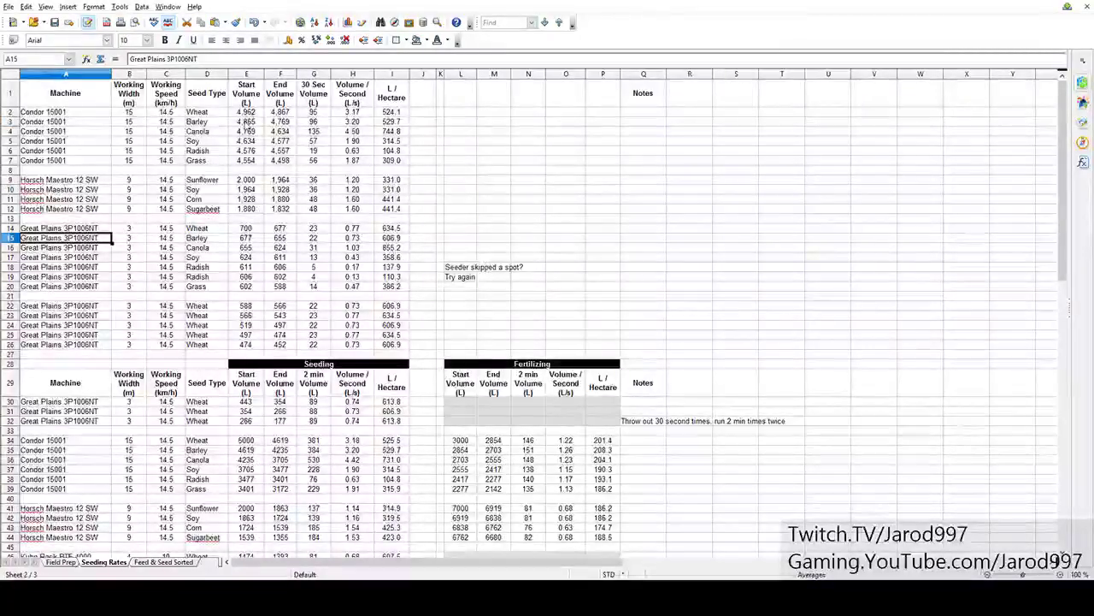
- Examine the Condor 15001 wheat test's start volume, end volume, 30-second volume and volume-per-second formula
click(245, 113)
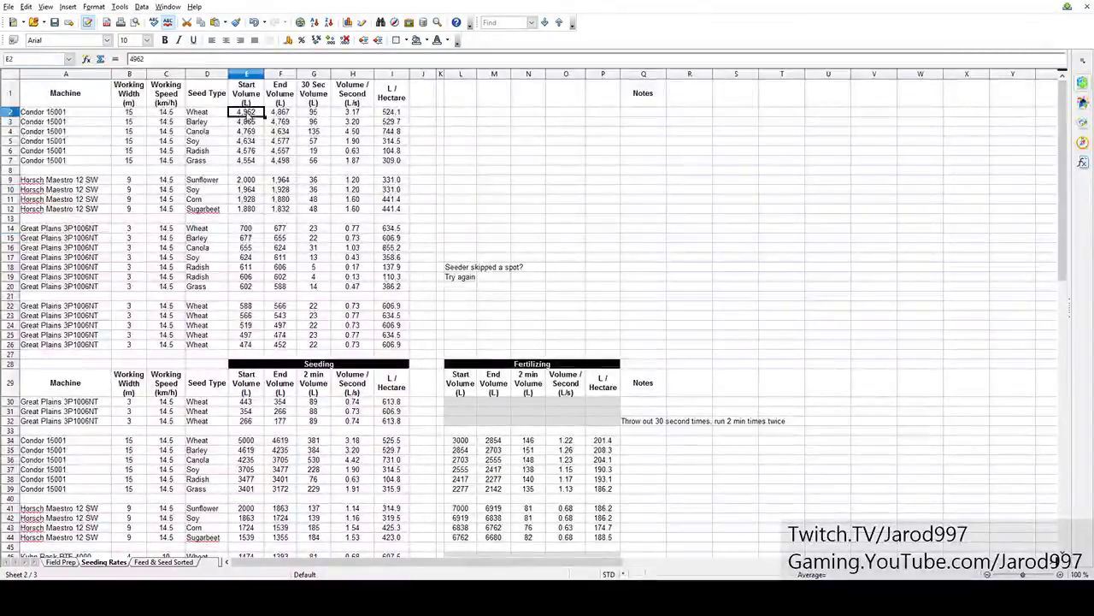
click(193, 116)
click(248, 118)
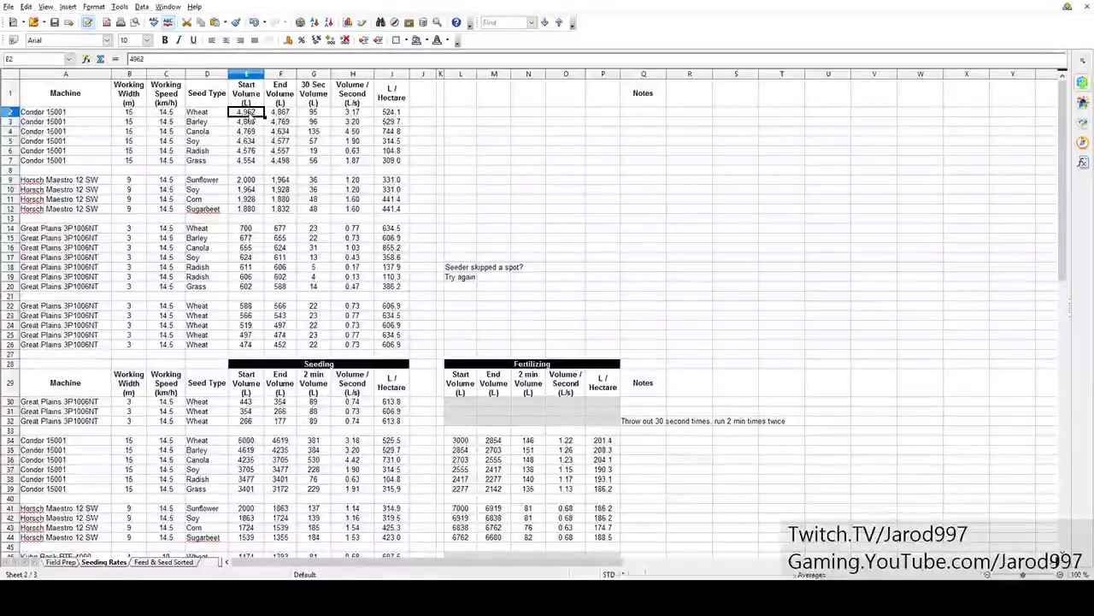
click(278, 116)
click(313, 114)
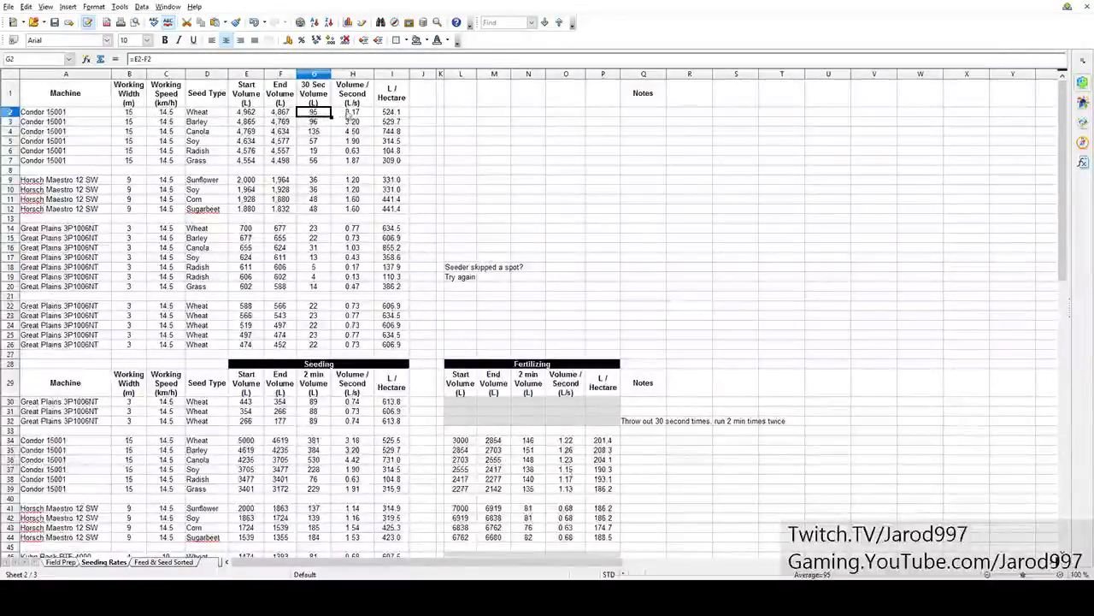
click(348, 116)
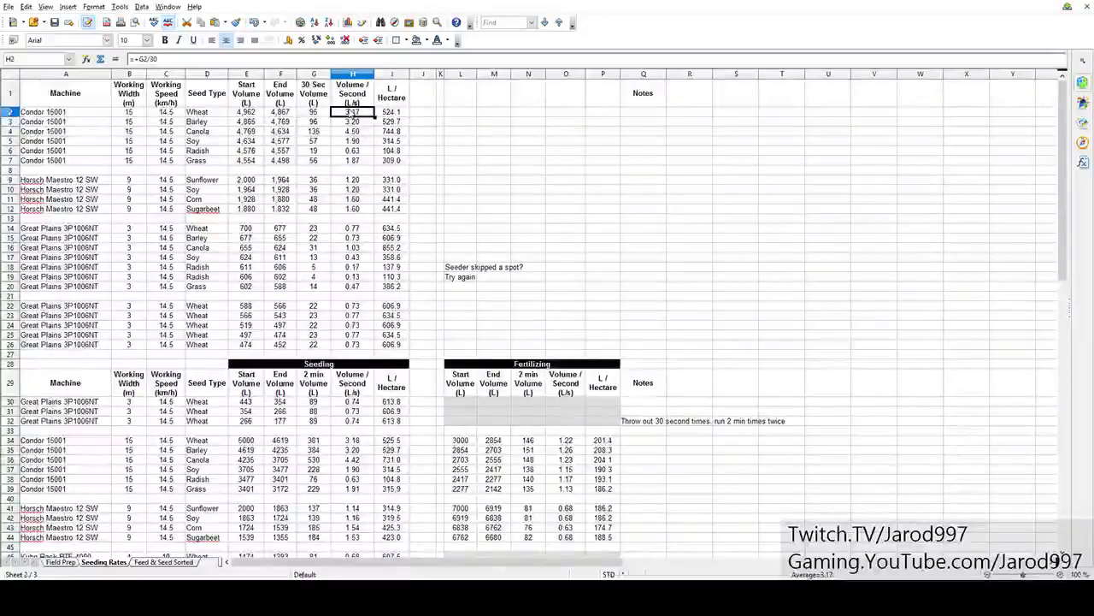
- Trace the Condor 15001 wheat row's L / Hectare formula through its working speed and volume per second
click(161, 112)
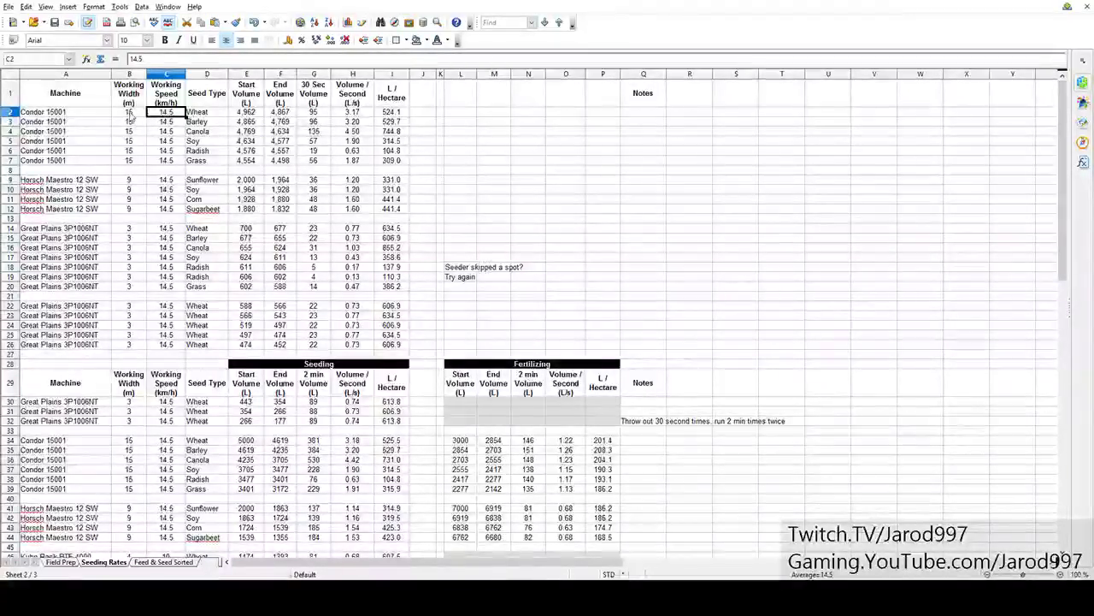
click(363, 113)
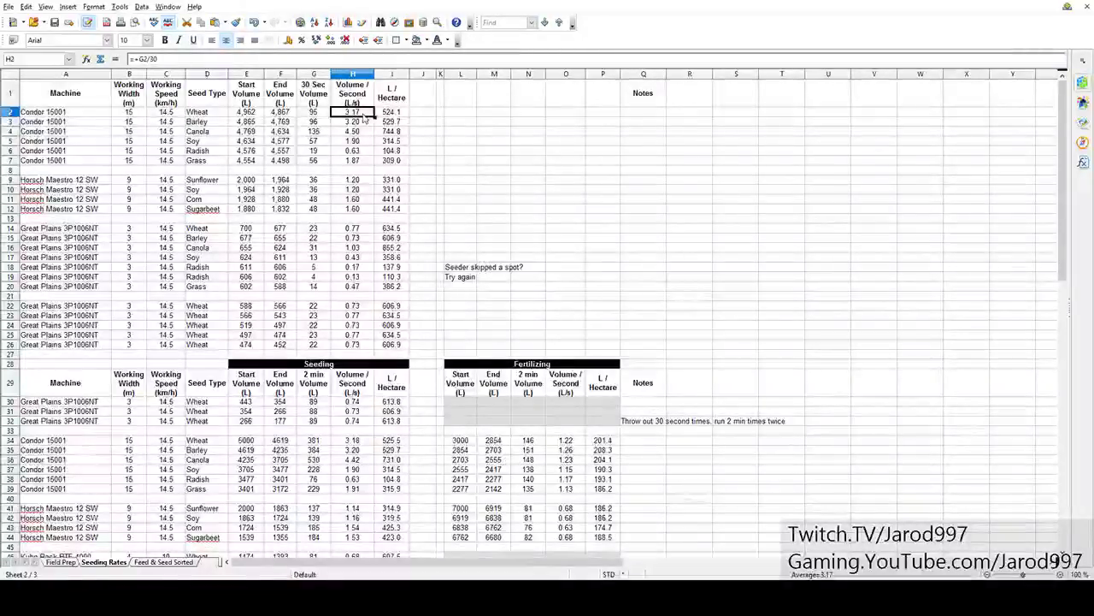
key(Right)
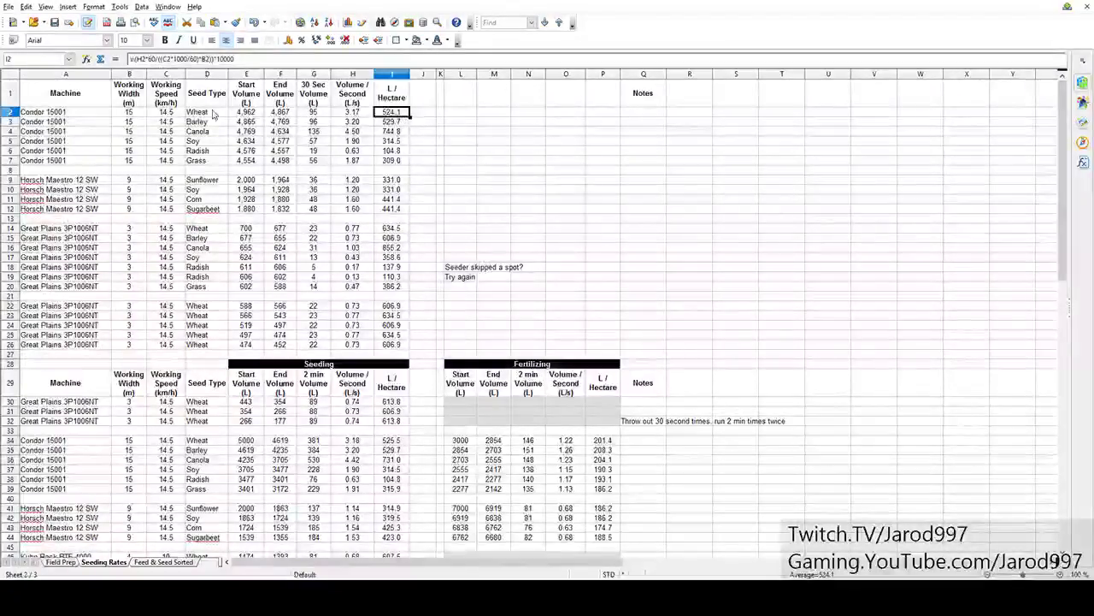
key(Left)
key(Left)
key(Left)
key(Left)
key(Left)
click(390, 116)
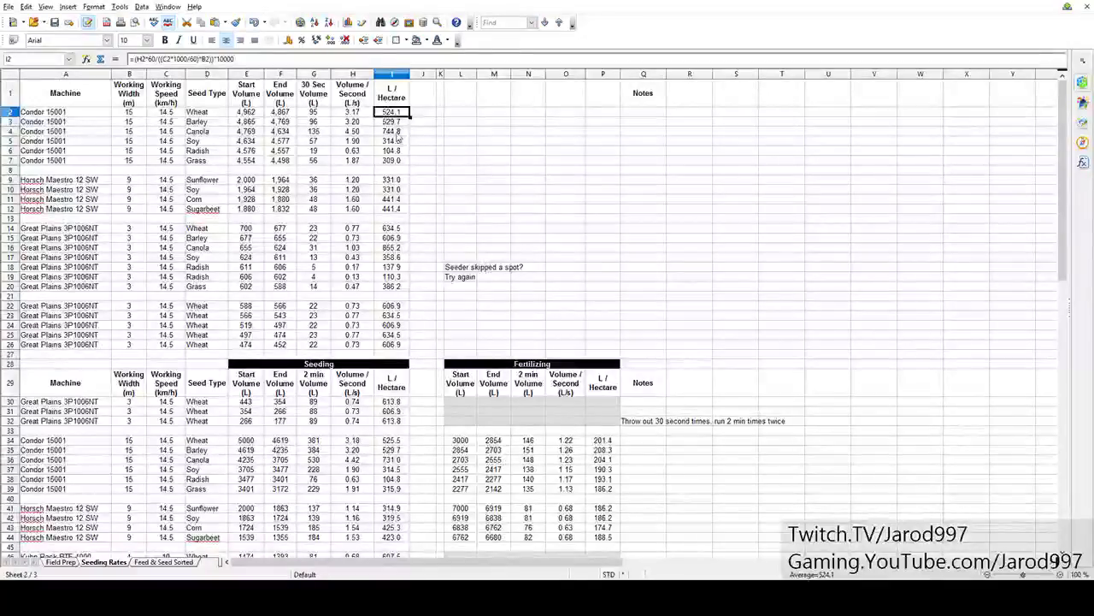
- Review the L / Hectare rates of the Condor 15001's other seed types and all four Horsch Maestro 12 SW crops
key(Down)
key(Down)
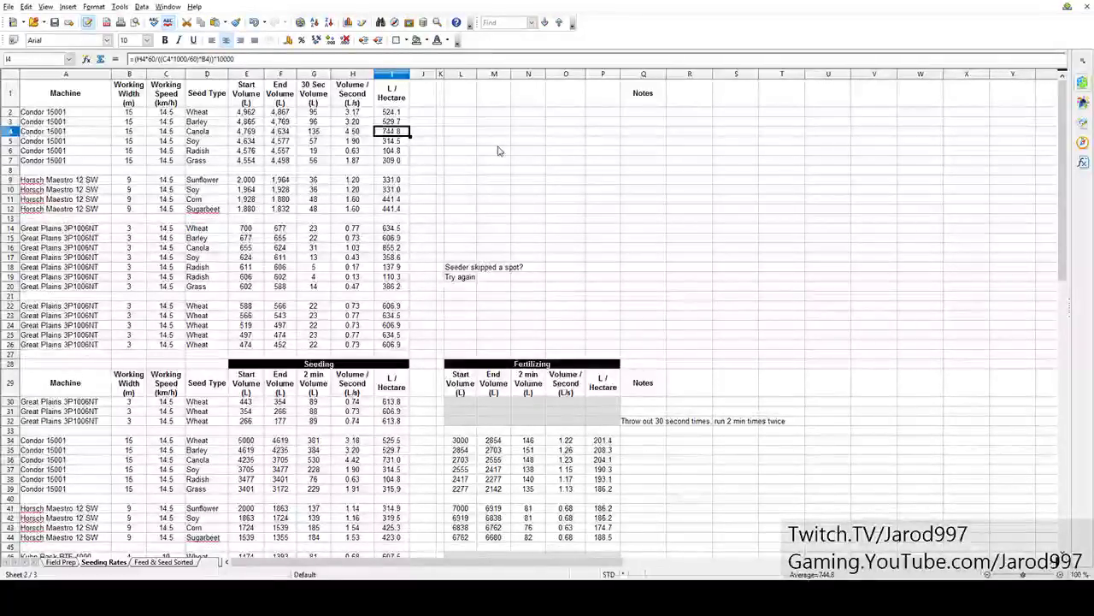
click(408, 150)
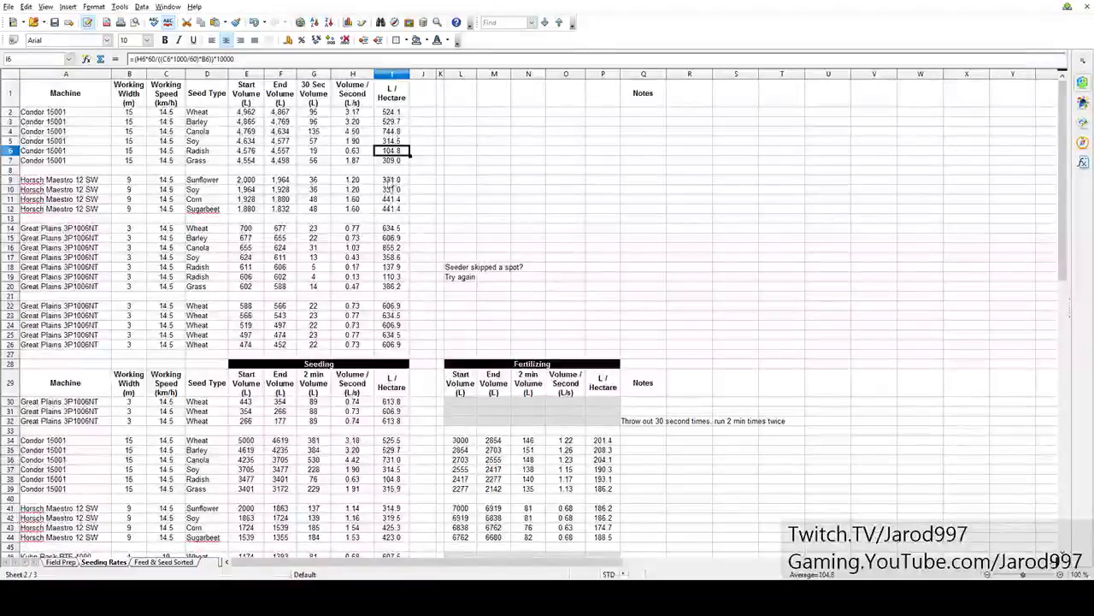
click(397, 181)
click(396, 190)
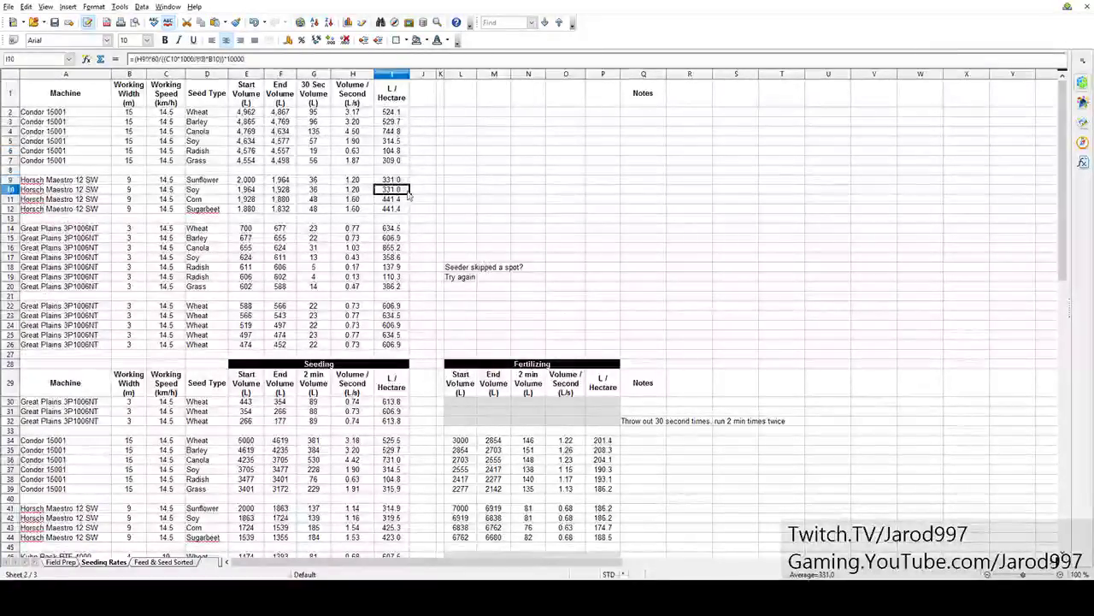
click(400, 199)
click(404, 210)
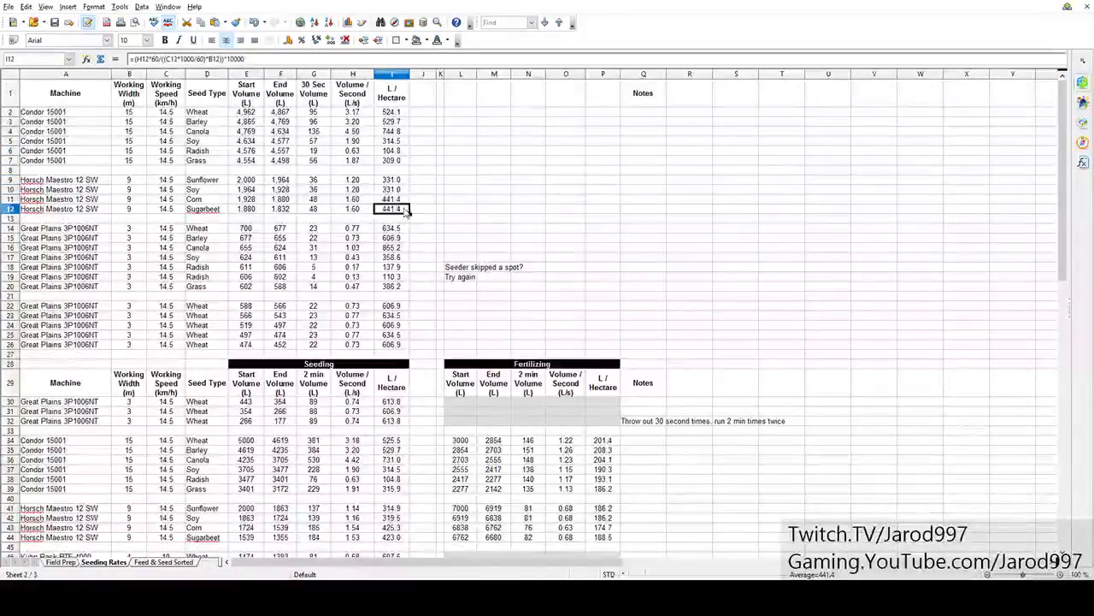
- Compare the Great Plains 3P1006NT wheat rate with the Condor 15001's, and inspect the repeated Great Plains wheat tests
click(391, 229)
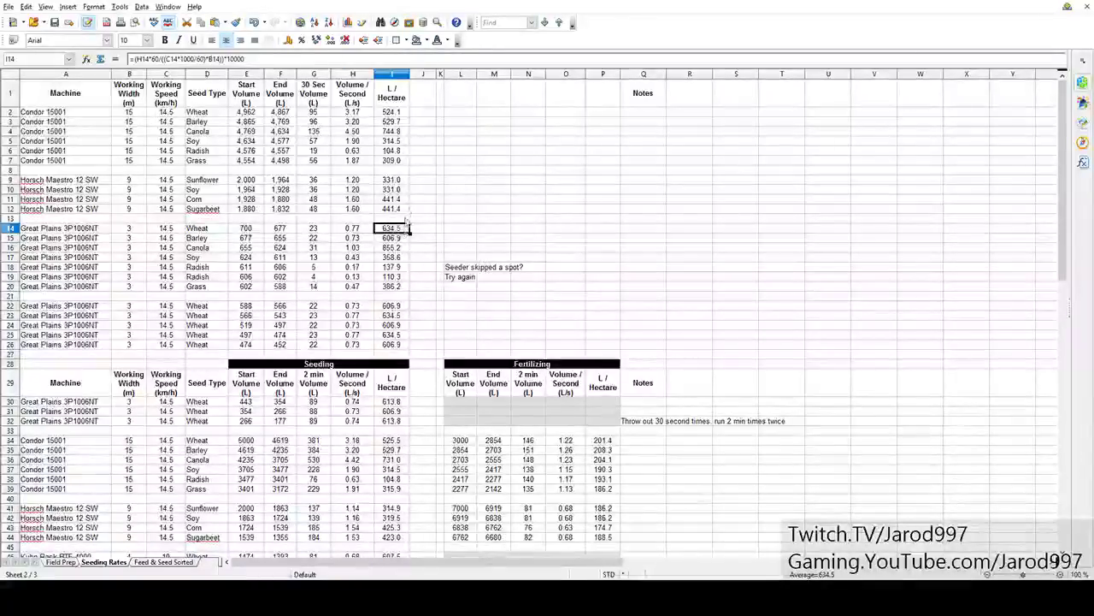
ctrl+click(390, 111)
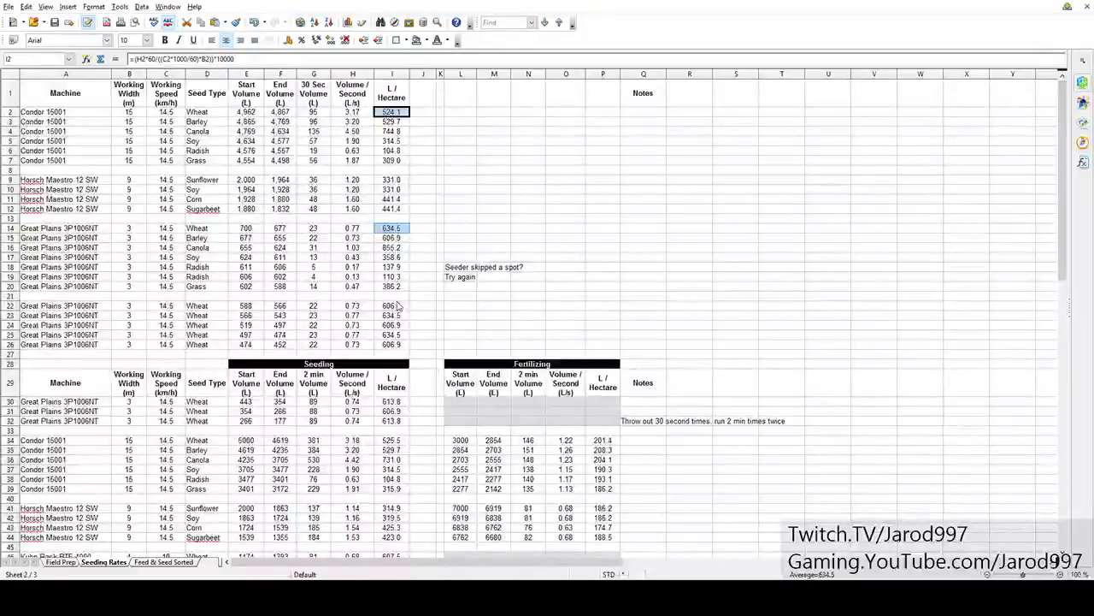
drag(395, 306, 394, 344)
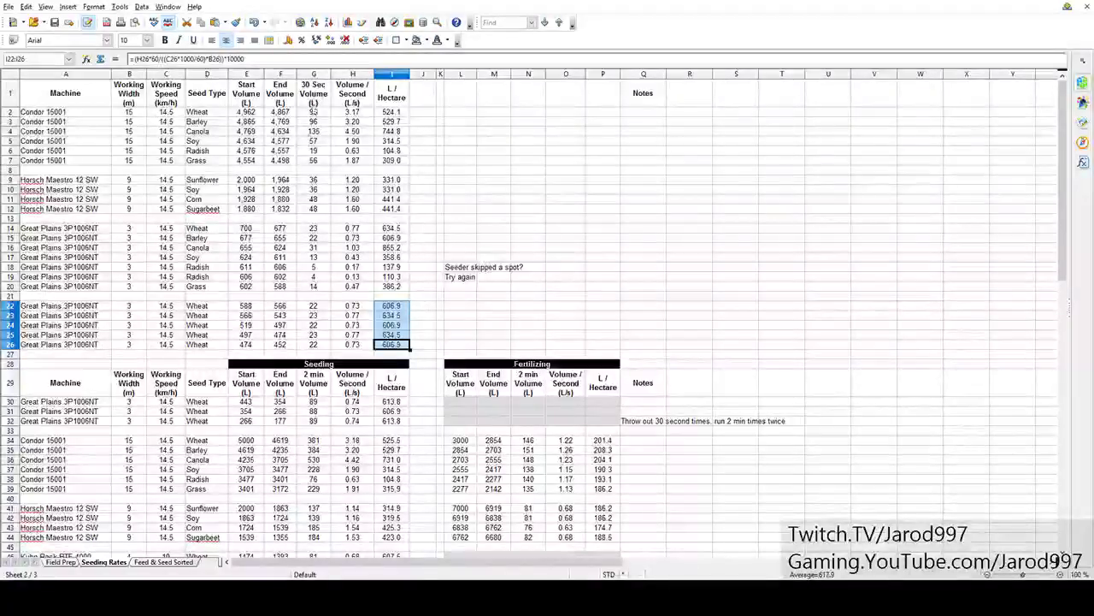
click(323, 308)
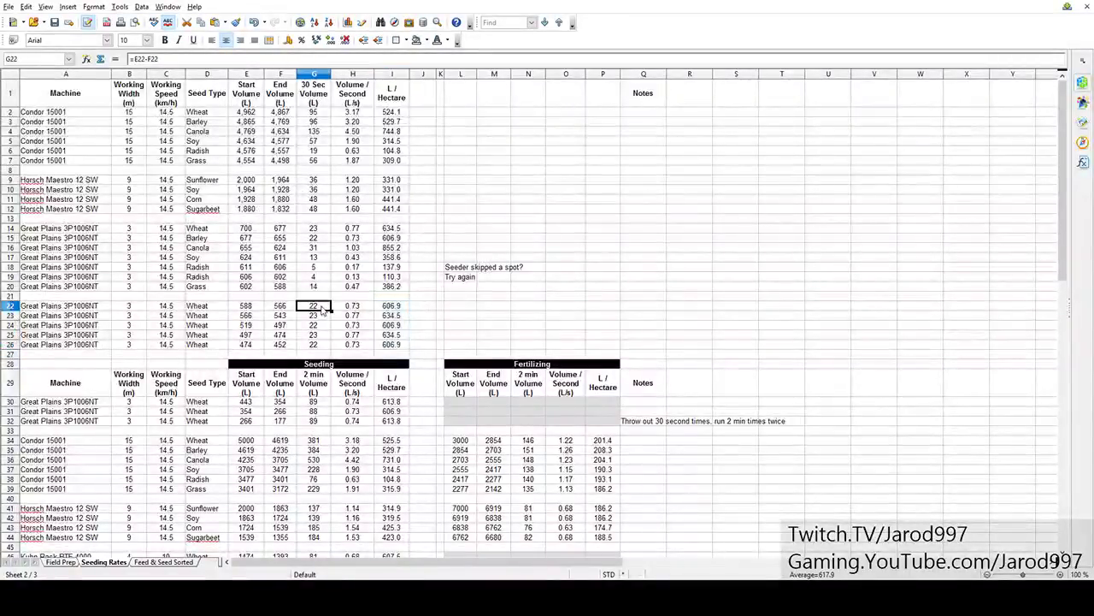
- Check the 30-second volumes of the repeated Great Plains 3P1006NT wheat tests and the first two tests' L / Hectare rates
click(321, 317)
click(322, 324)
click(324, 334)
click(324, 344)
click(322, 308)
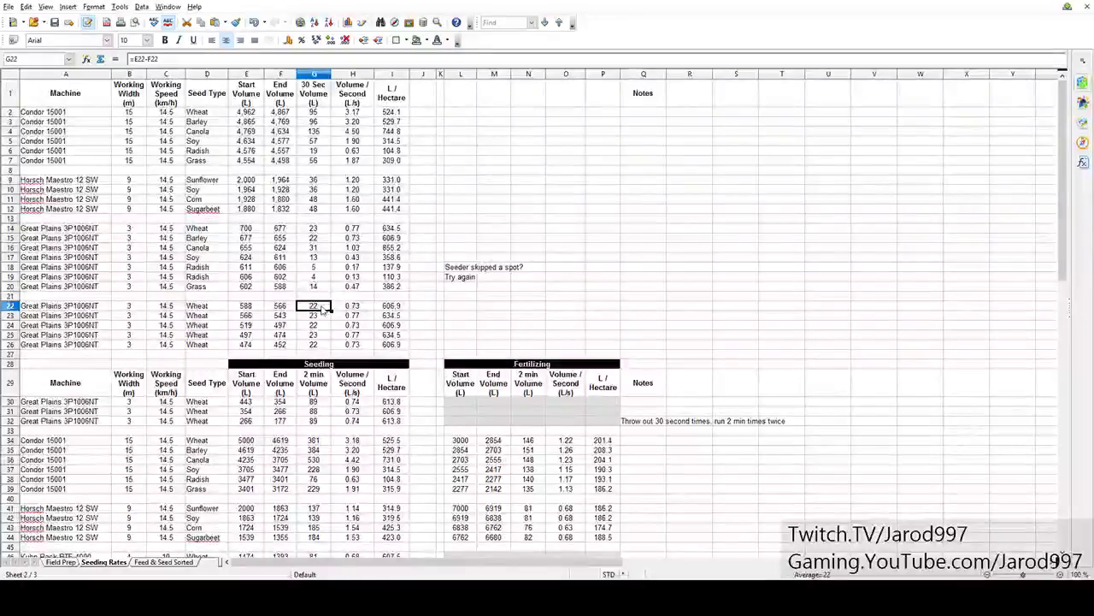
drag(392, 306, 393, 316)
- Examine the 2-minute volume column and the L / Hectare rates of the three Great Plains 3P1006NT wheat retests
scroll(393, 317, down, 5)
scroll(393, 316, down, 3)
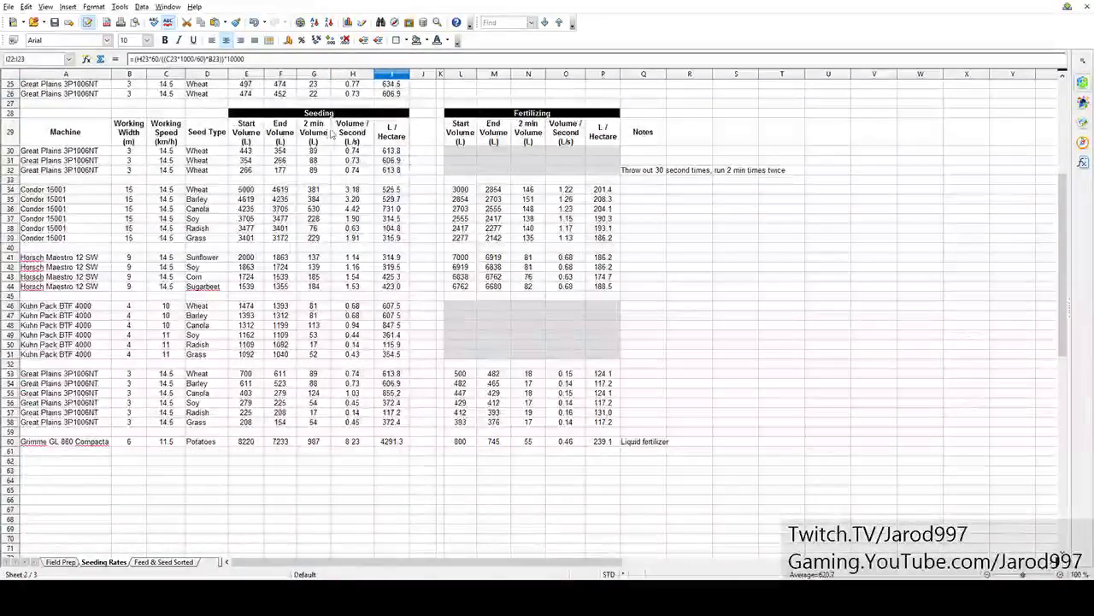
click(325, 135)
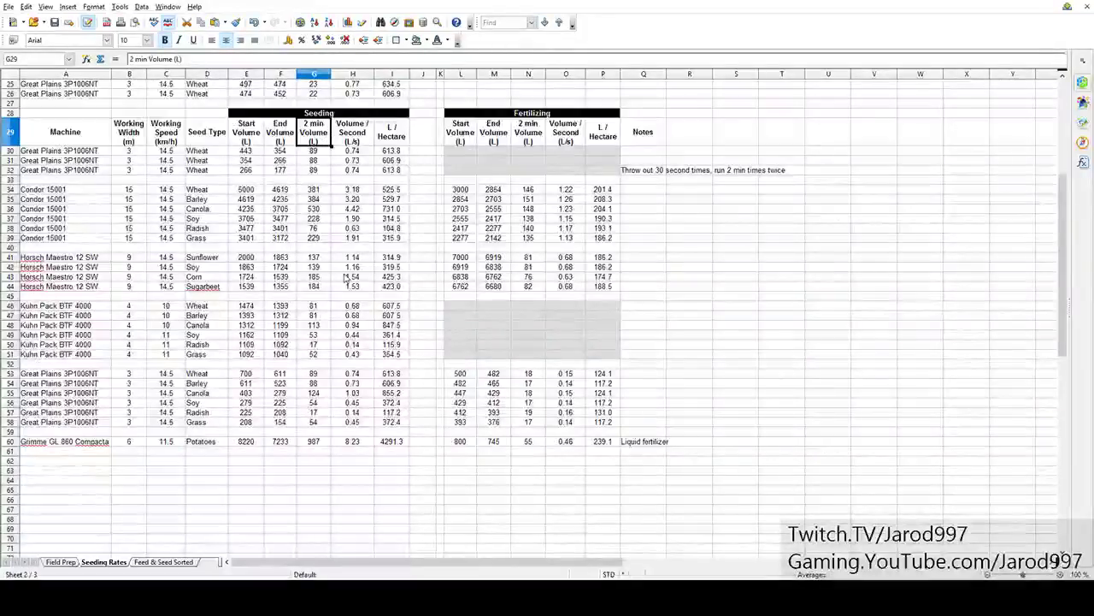
scroll(415, 252, up, 3)
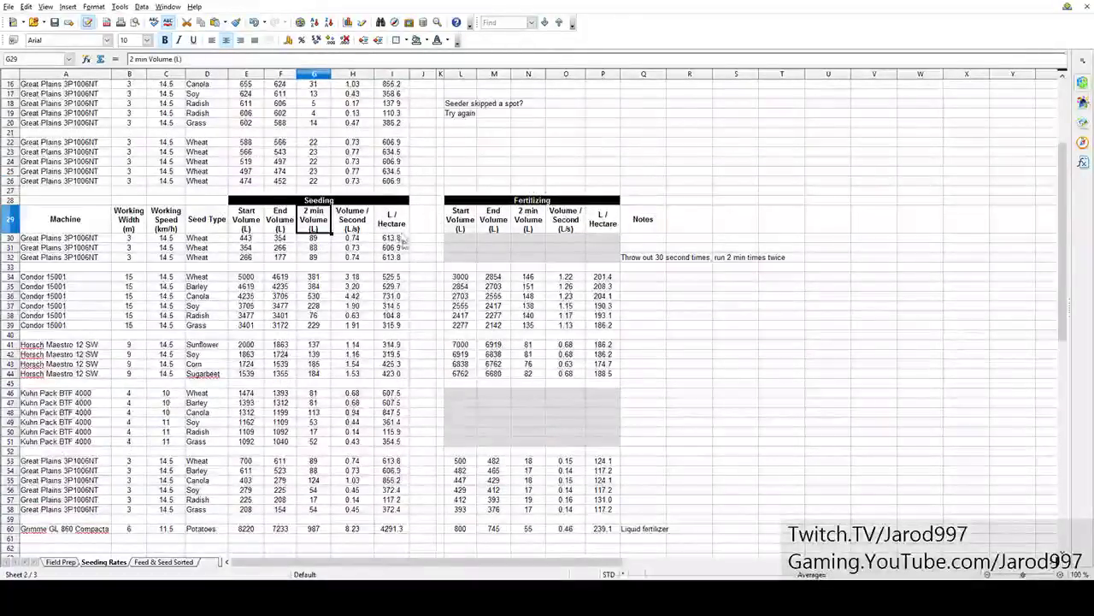
drag(392, 237, 403, 259)
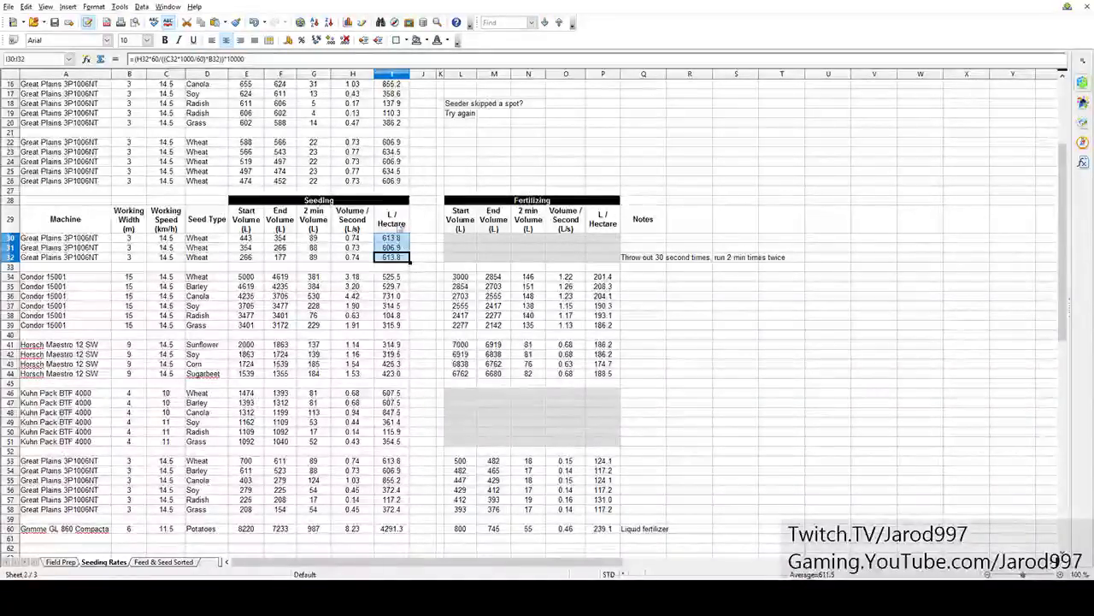
click(395, 256)
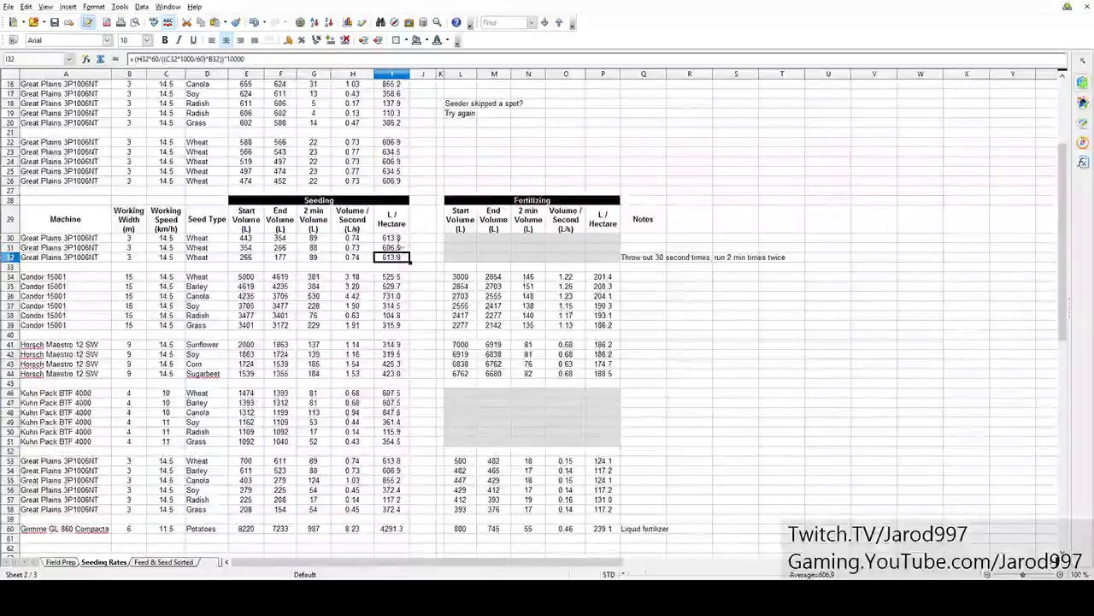
ctrl+click(395, 237)
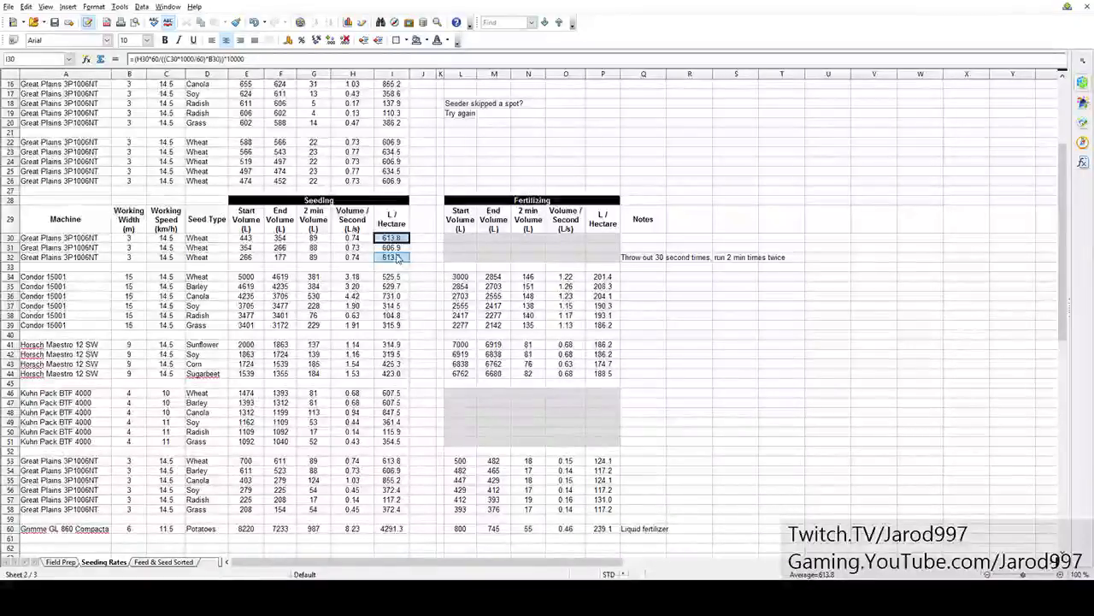
- Compare the 2-minute wheat seeding rates per hectare of the Great Plains 3P1006NT, Condor 15001 and Kuhn Pack BTF 4000
click(400, 259)
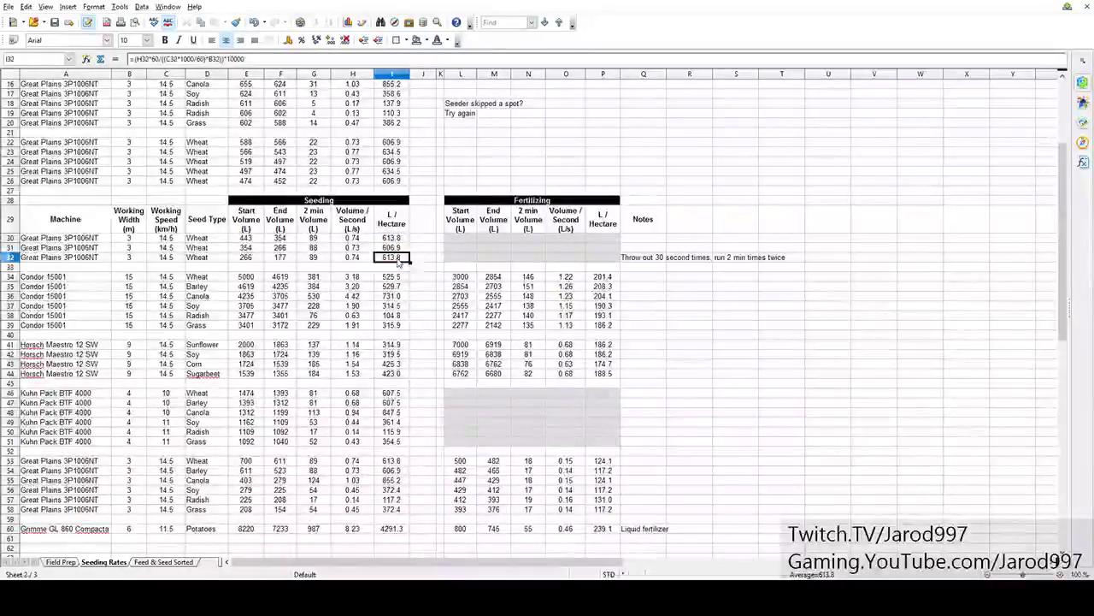
ctrl+click(392, 279)
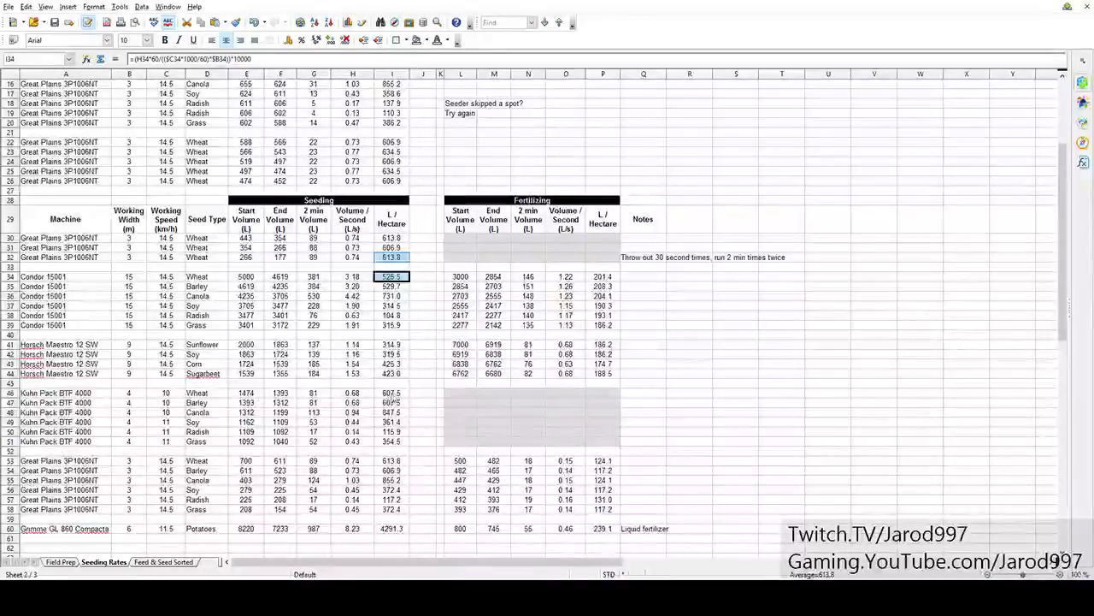
ctrl+click(389, 393)
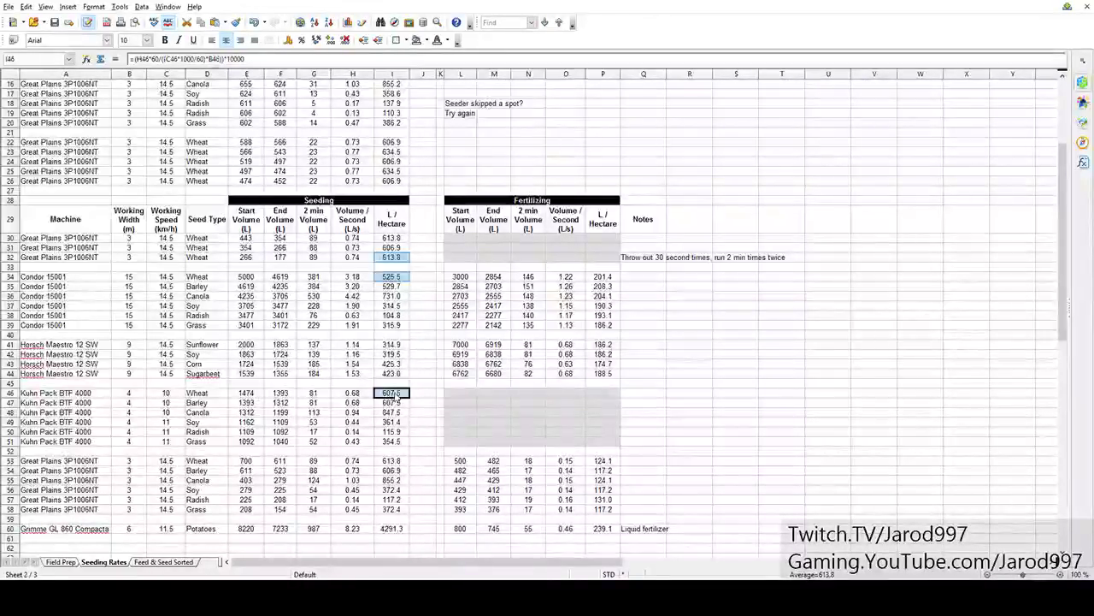
ctrl+click(400, 461)
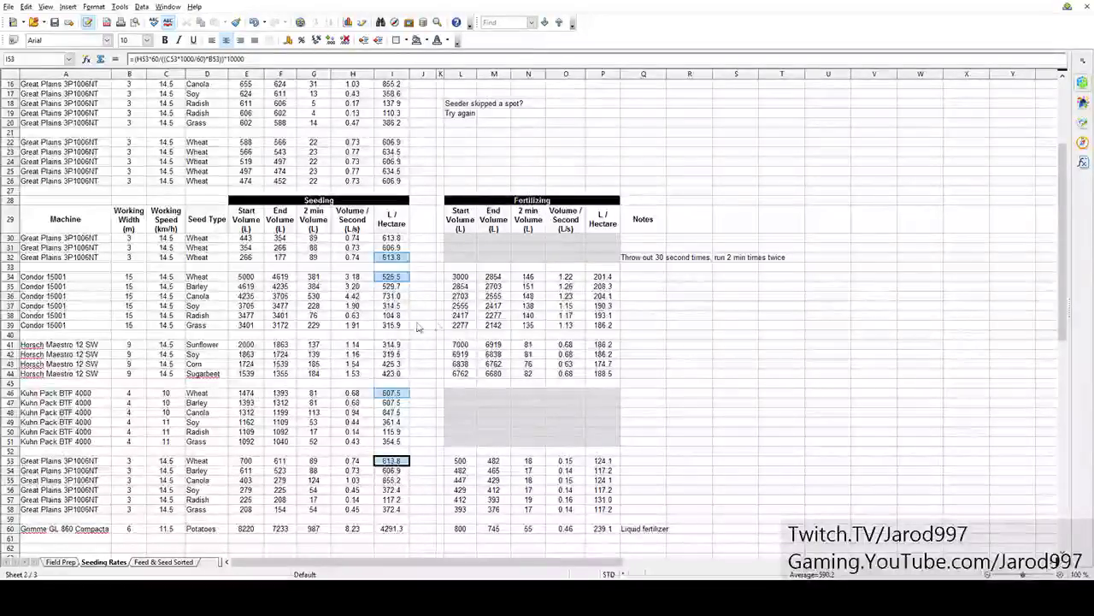
- Compare the canola seeding rates per hectare of the Condor 15001, Kuhn Pack BTF 4000 and Great Plains 3P1006NT
click(400, 296)
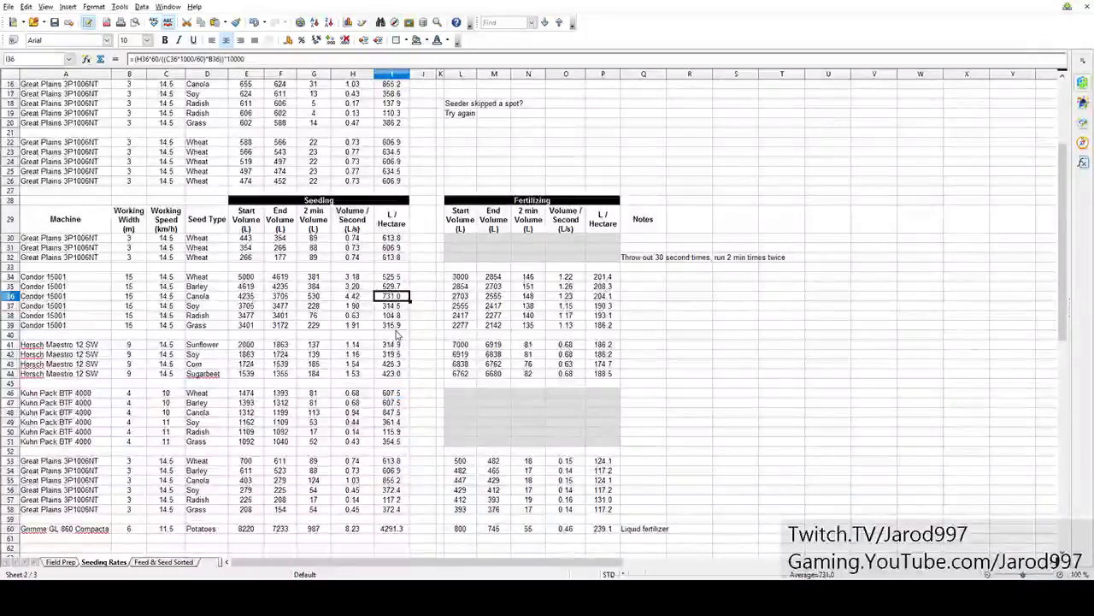
ctrl+click(398, 415)
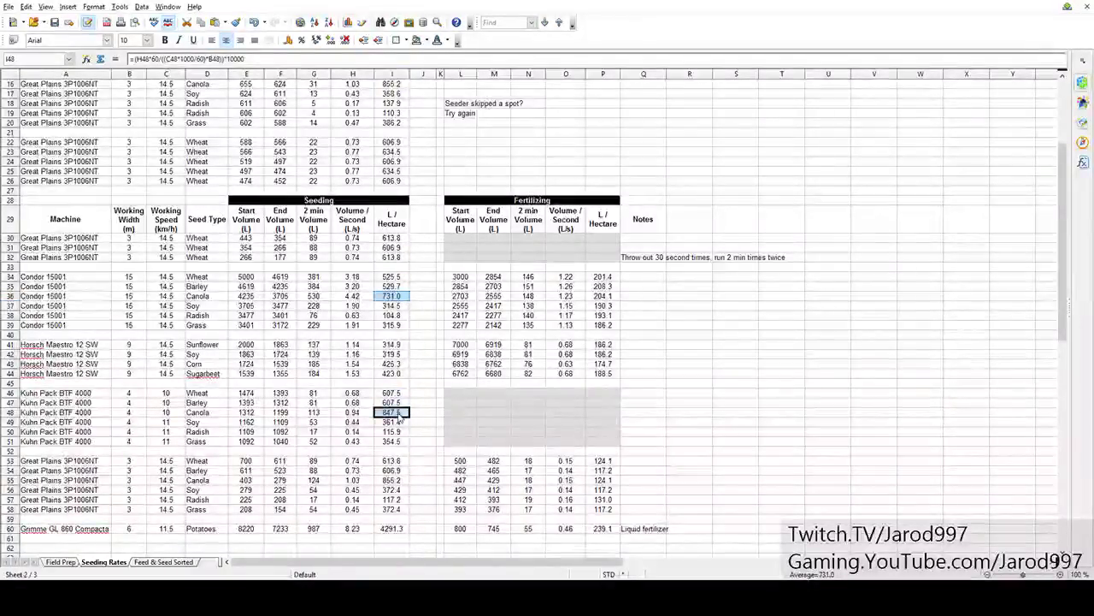
ctrl+click(407, 479)
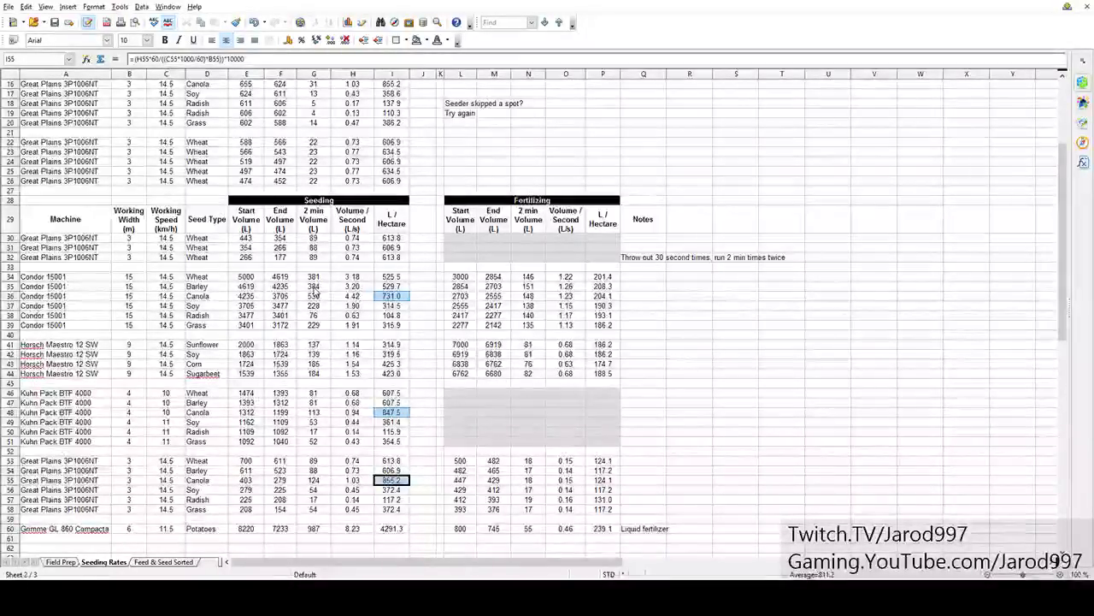
- Trace the Horsch Maestro 12 SW corn row from its start and end volumes through width and speed to L / Hectare
click(244, 365)
click(268, 366)
click(323, 367)
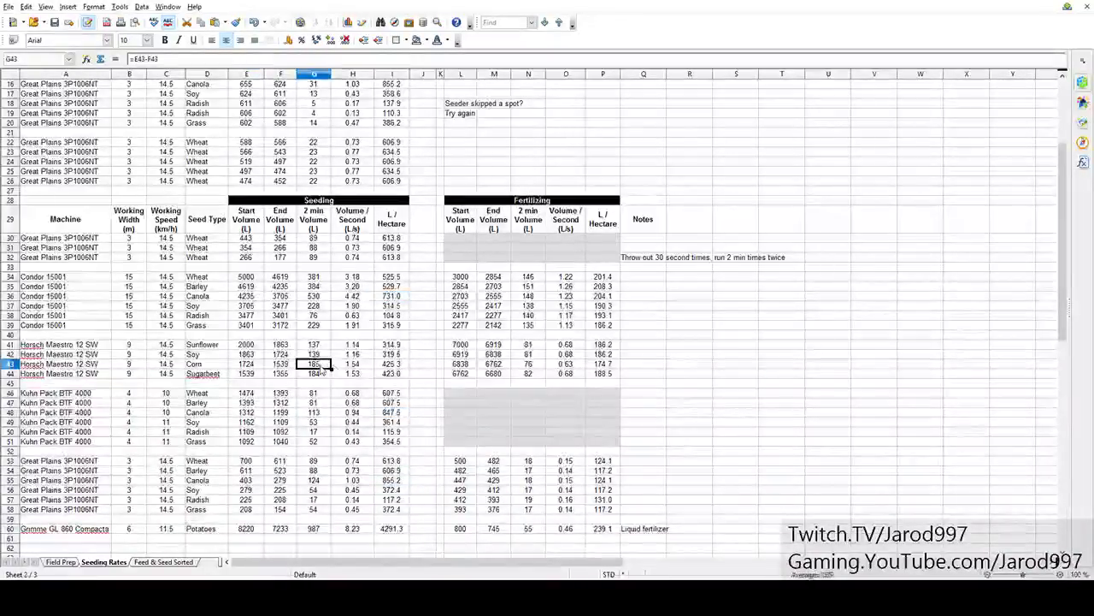
click(353, 365)
click(390, 365)
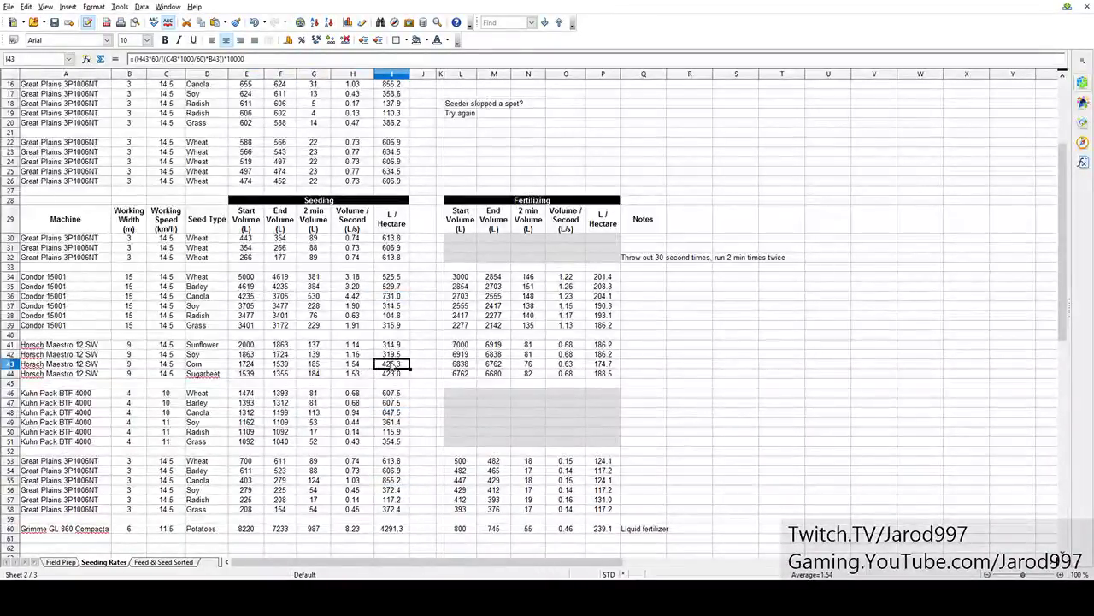
click(134, 366)
shift+click(176, 368)
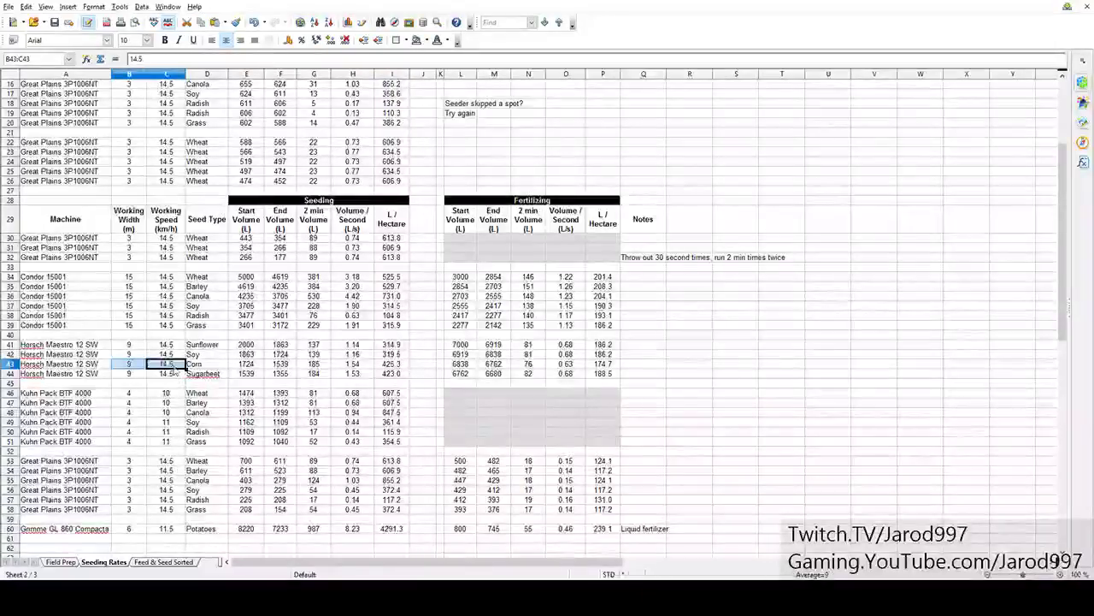
click(389, 363)
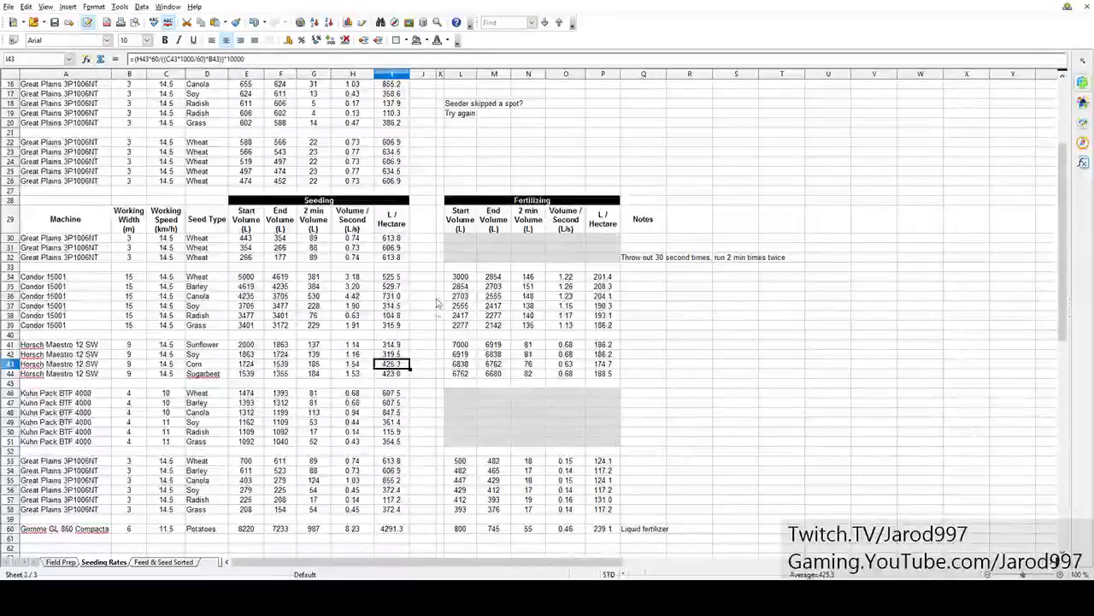
- Compare the Condor 15001's fertilizing rates per hectare with the Great Plains 3P1006NT's for wheat and canola
click(535, 308)
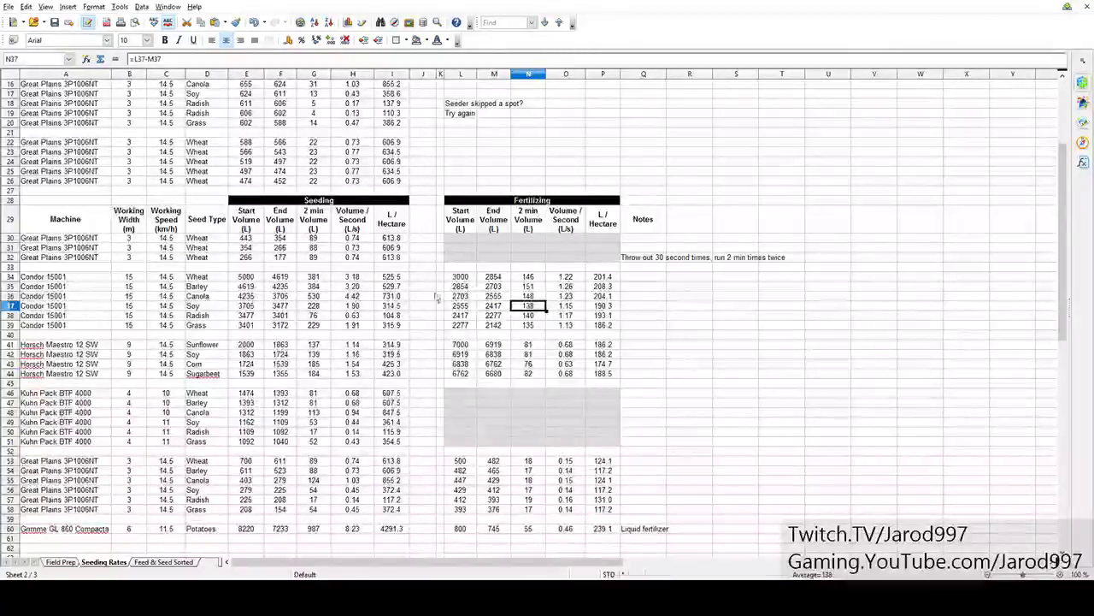
click(603, 268)
click(603, 278)
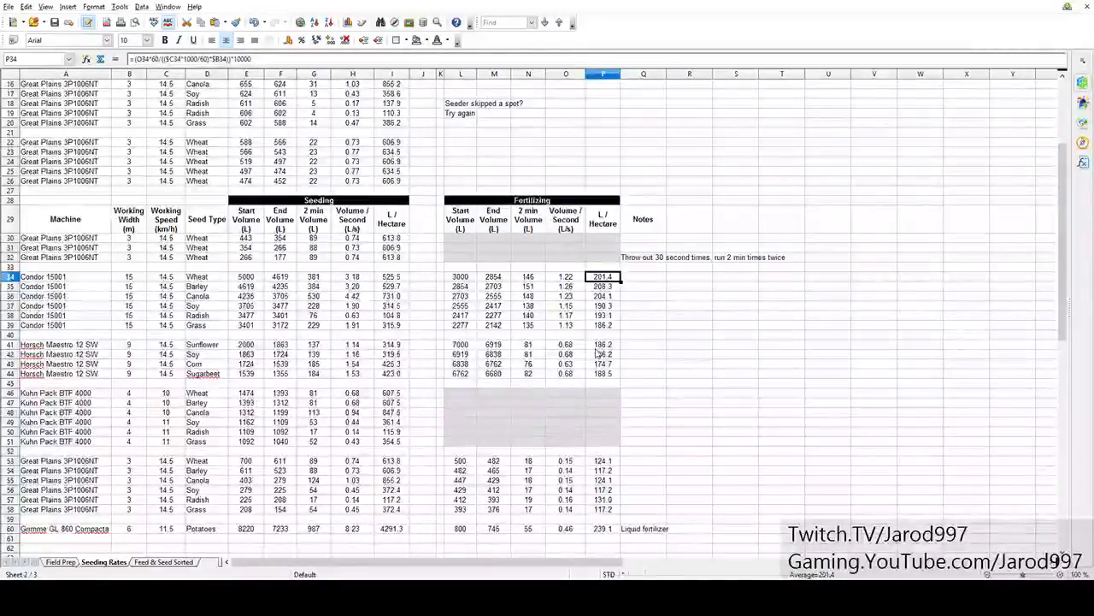
ctrl+click(590, 462)
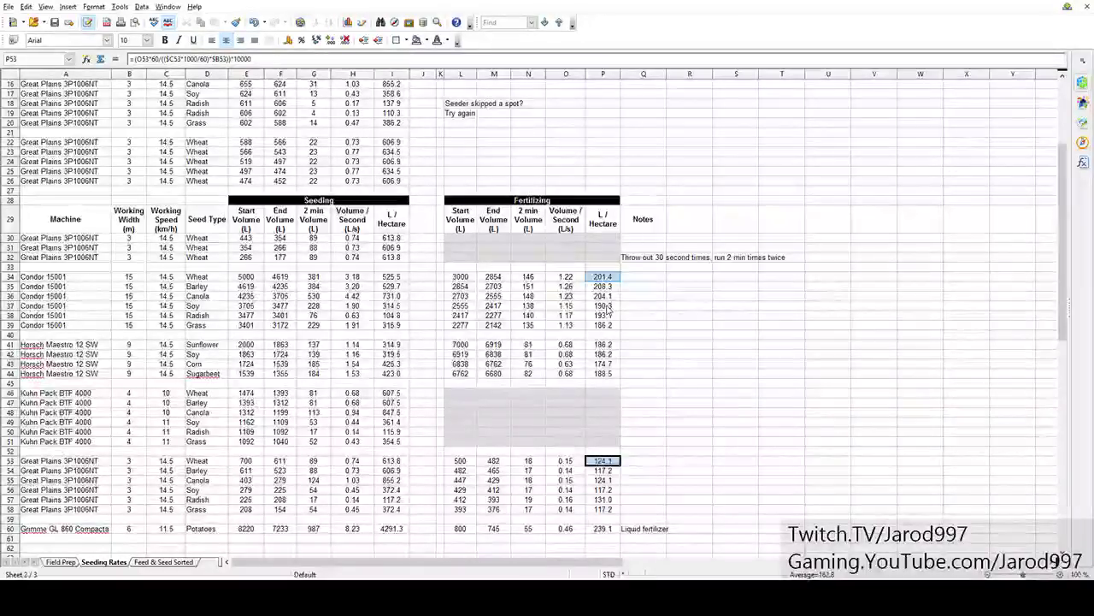
click(612, 297)
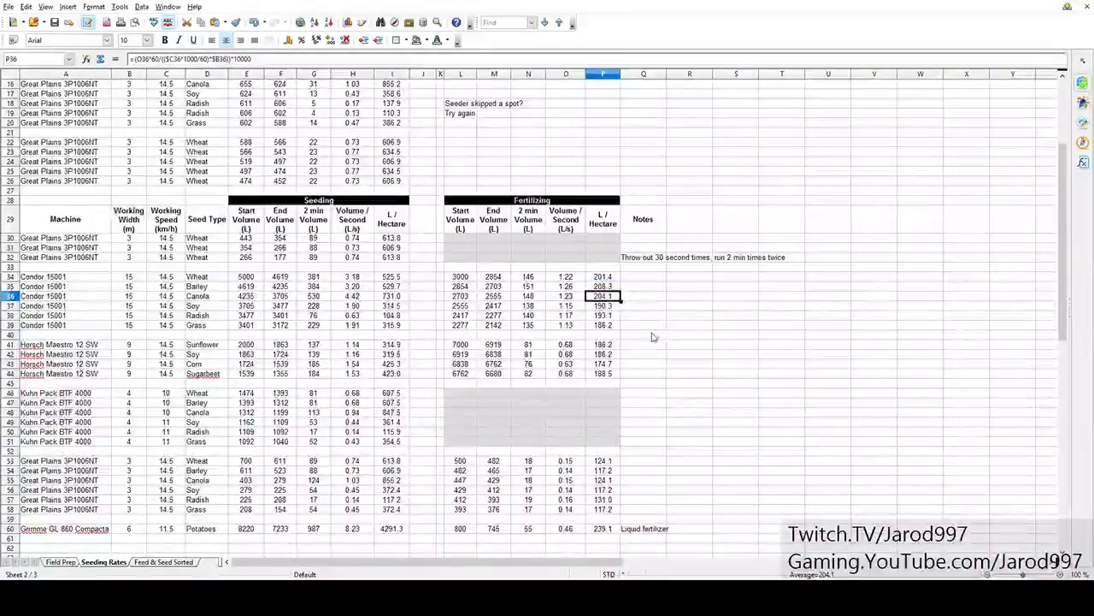
ctrl+click(601, 481)
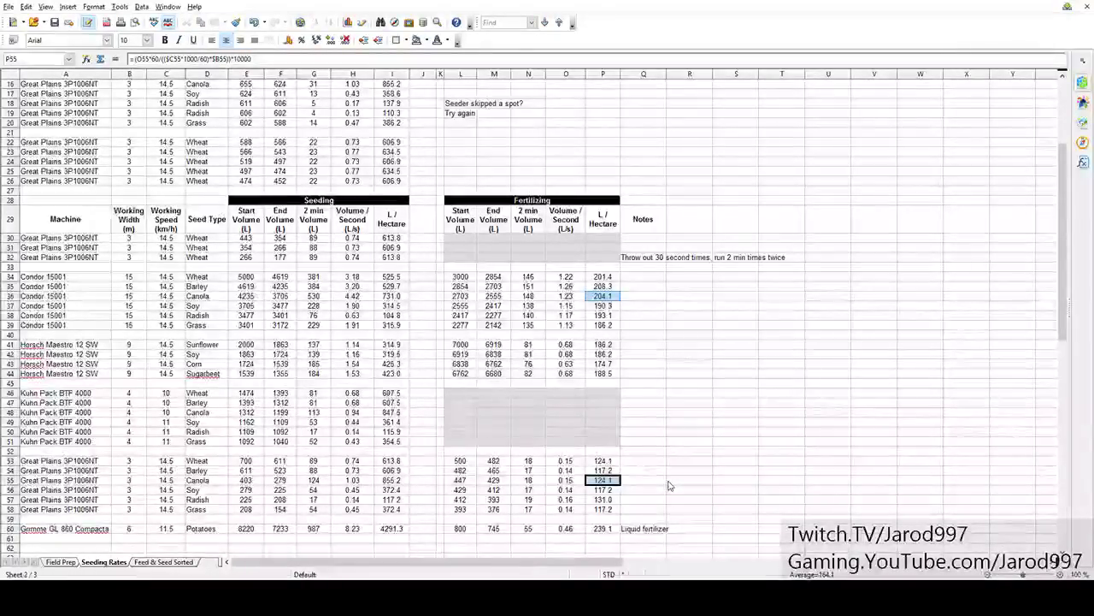
- Review the Grimme GL 860 Compacta potato row, including its liquid fertilizer rate per hectare
scroll(669, 486, up, 5)
scroll(624, 483, down, 6)
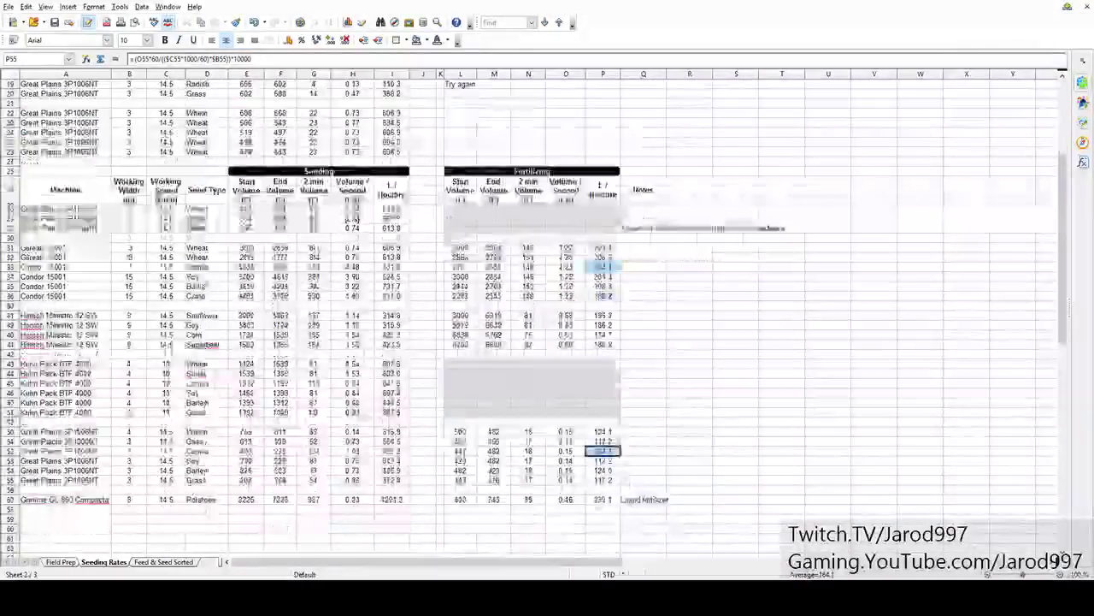
click(99, 502)
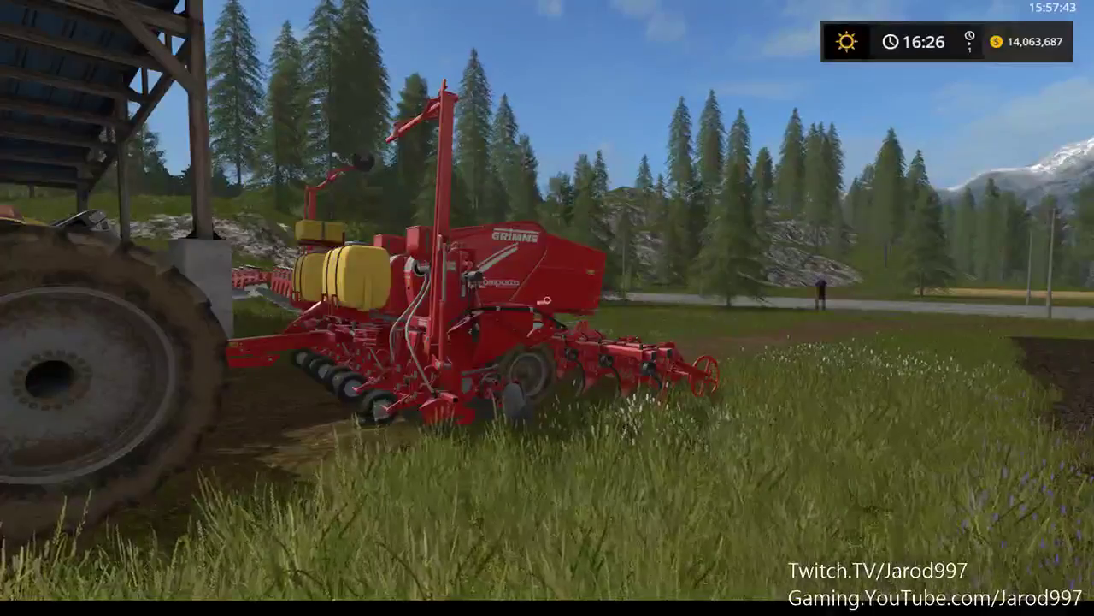
mouse_move(547, 307)
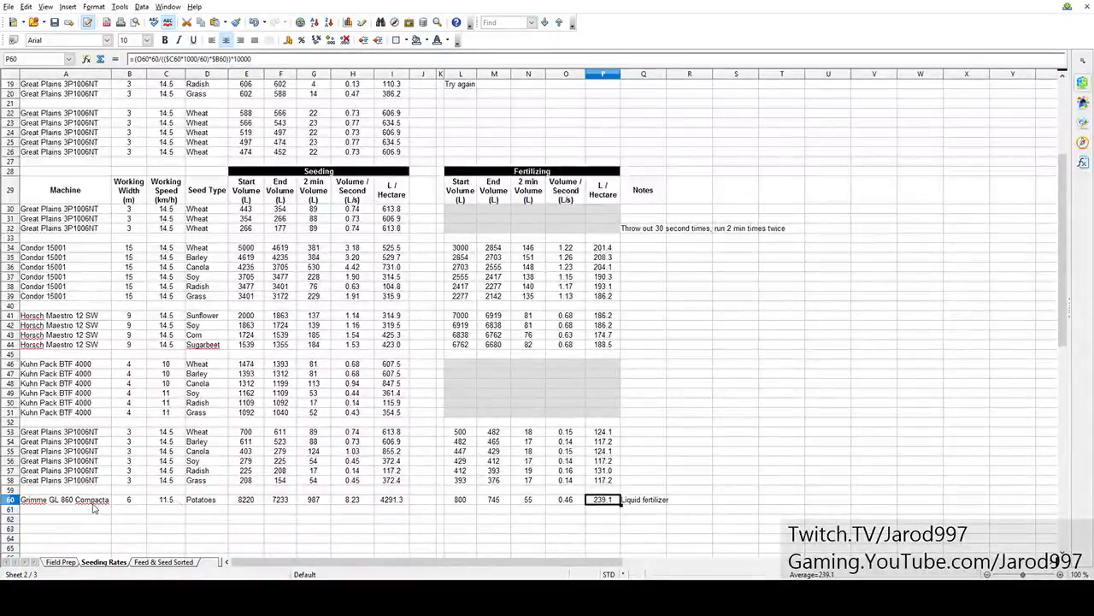
click(95, 508)
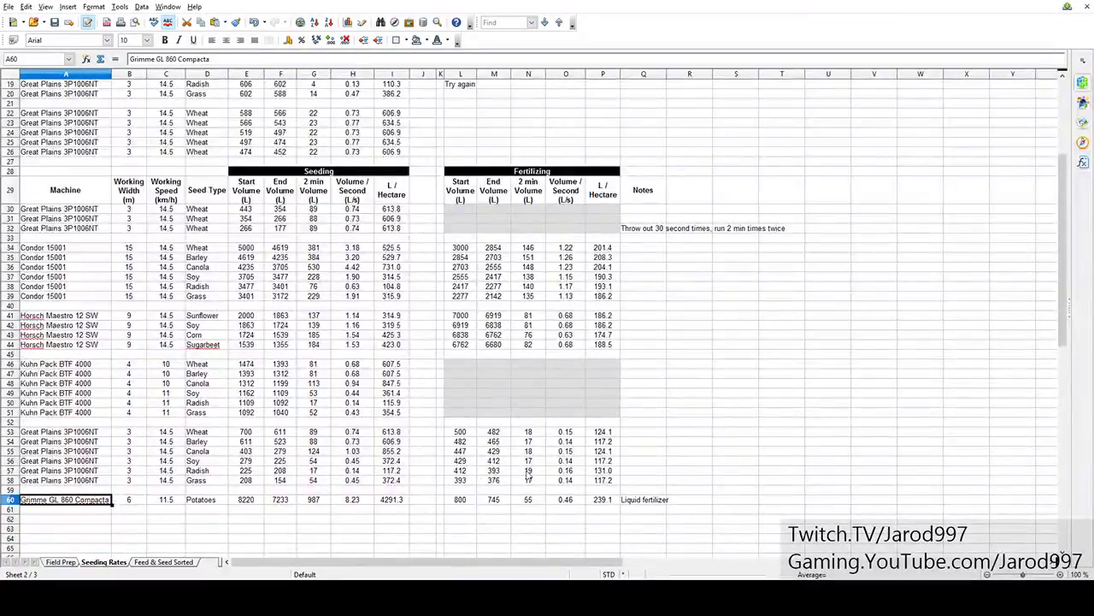
- Open the Feed & Seed Sorted sheet and review how its rows are grouped by seed type
click(162, 562)
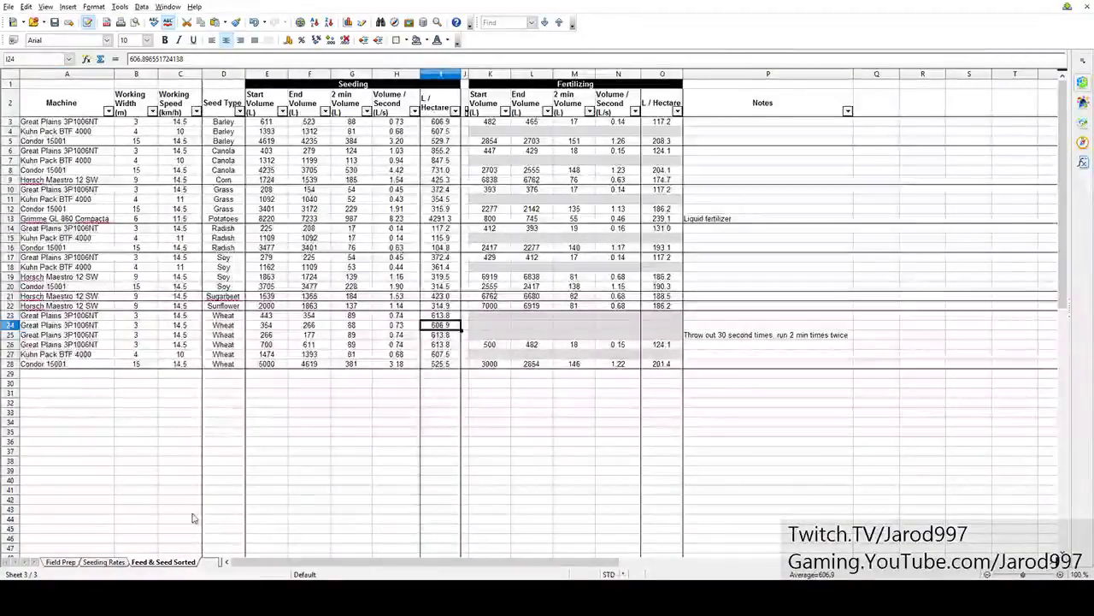
drag(230, 125, 235, 147)
click(233, 169)
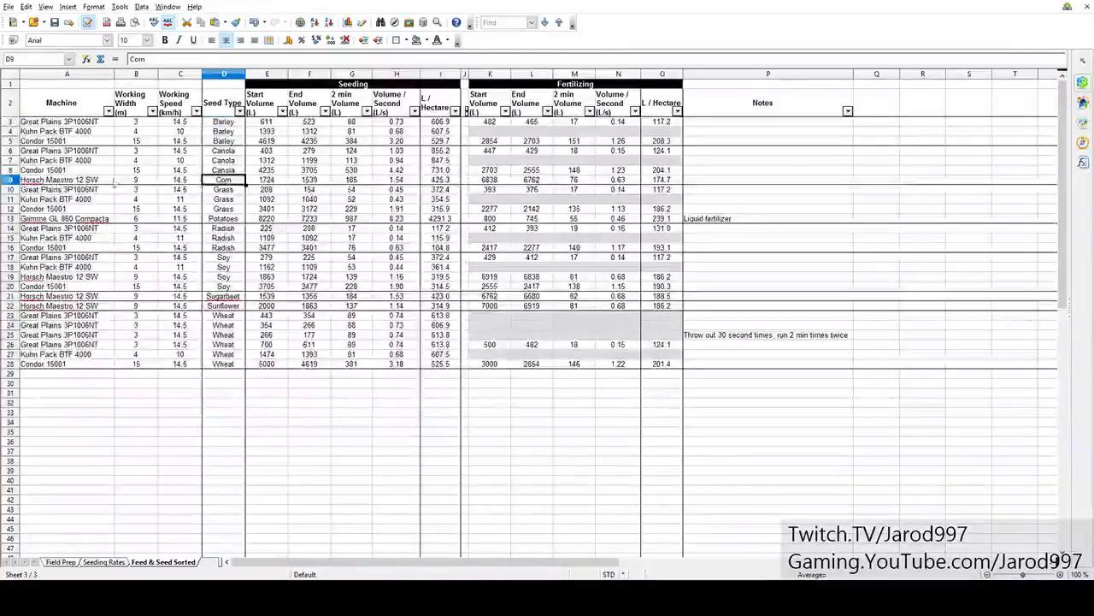
click(11, 171)
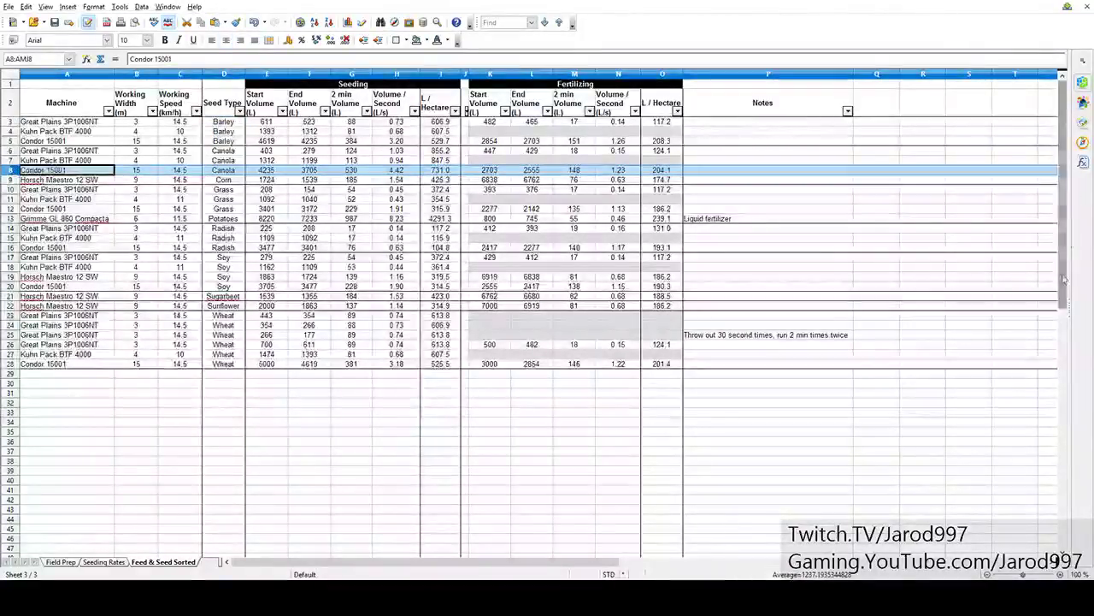
text(8)
click(1085, 85)
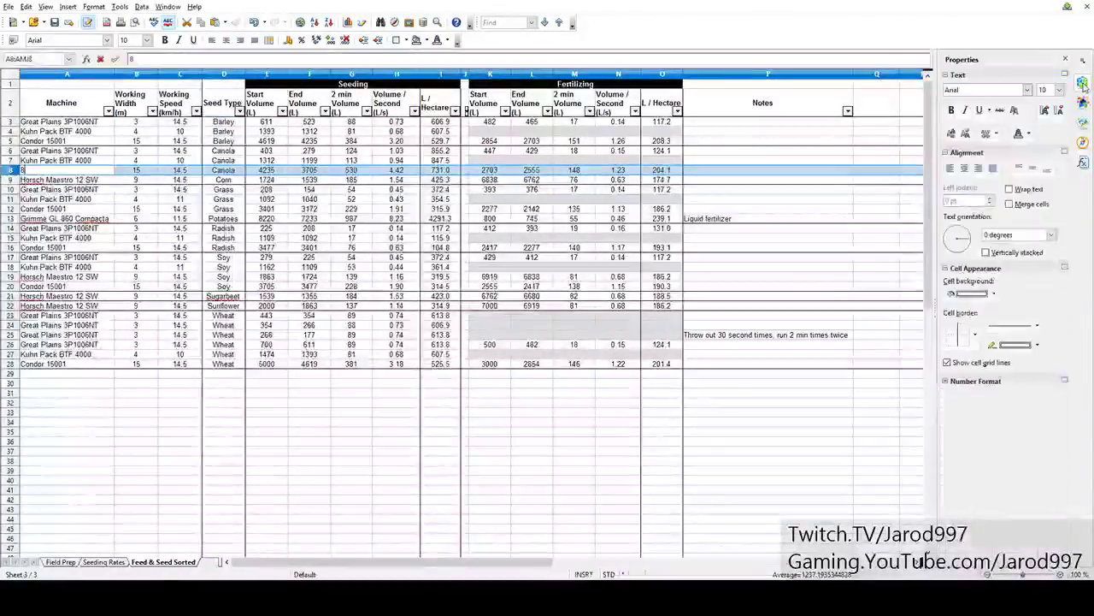
key(Escape)
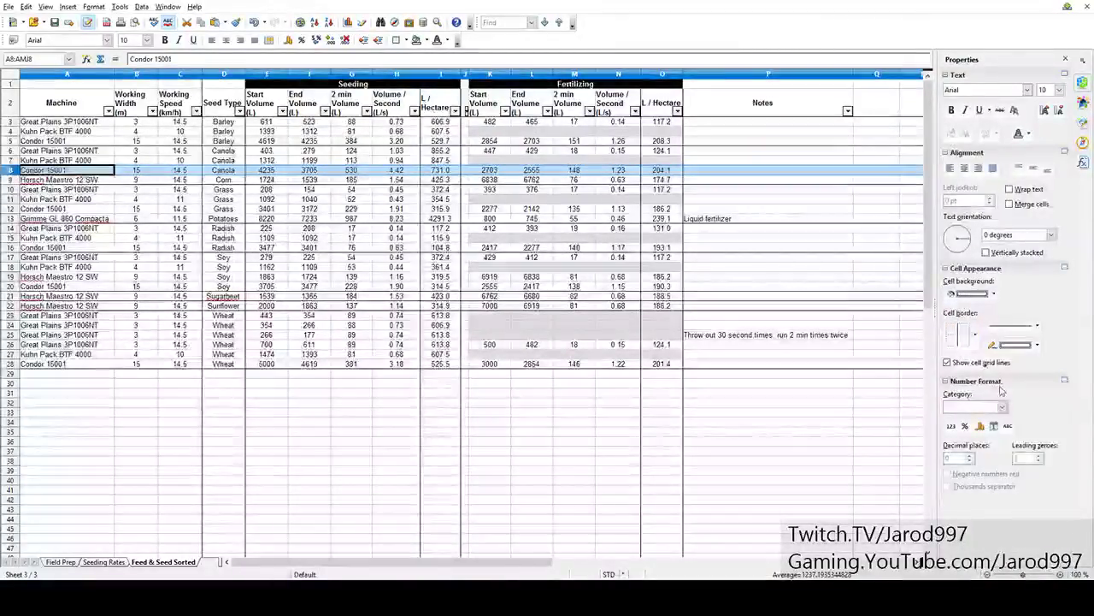
click(621, 442)
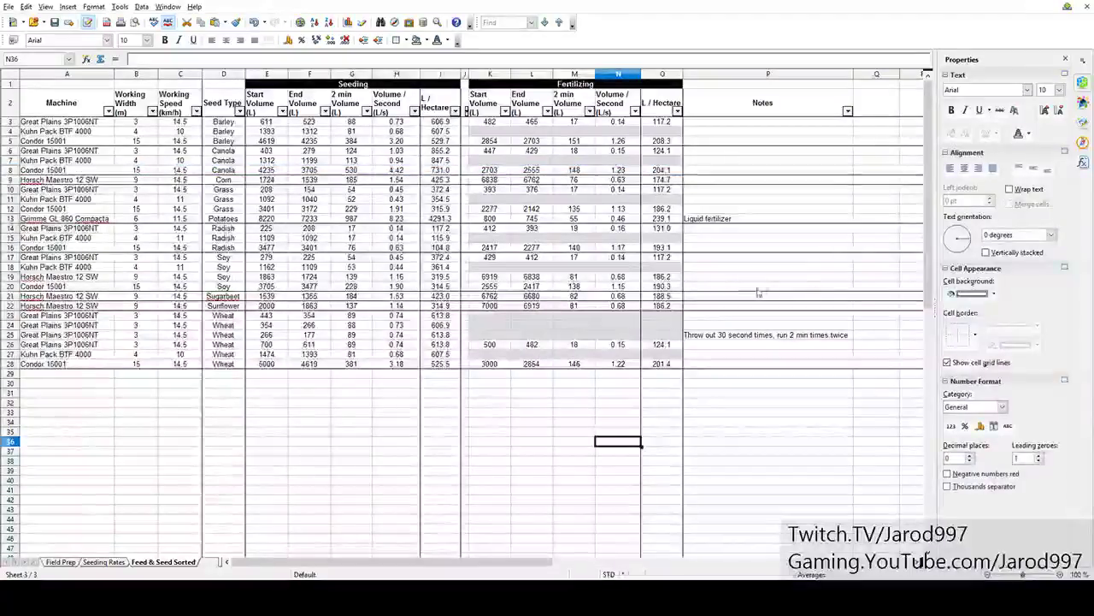
click(1065, 59)
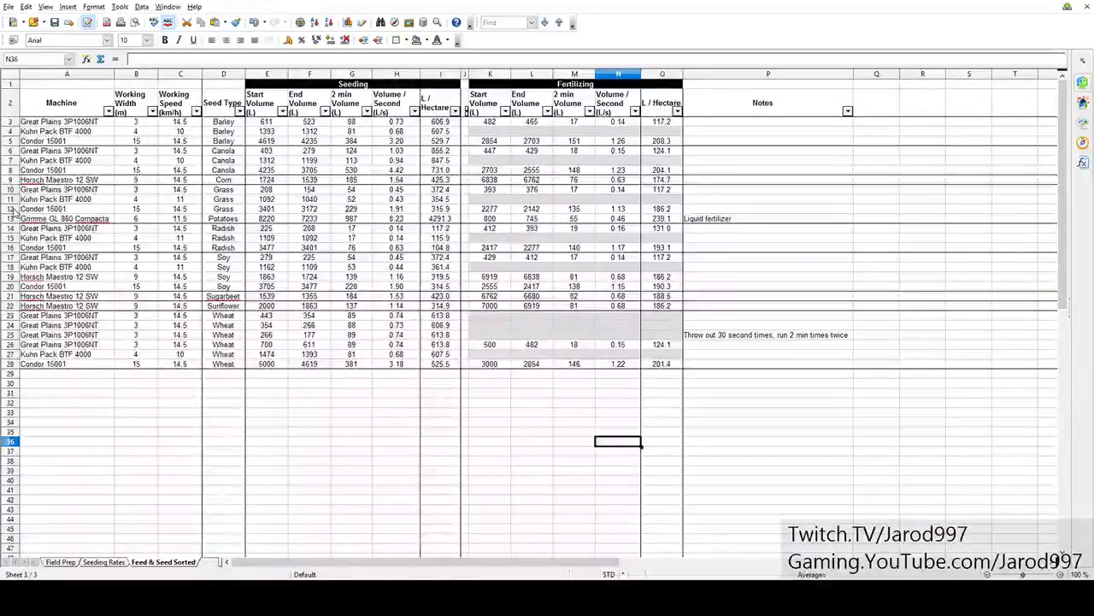
click(11, 209)
click(1082, 83)
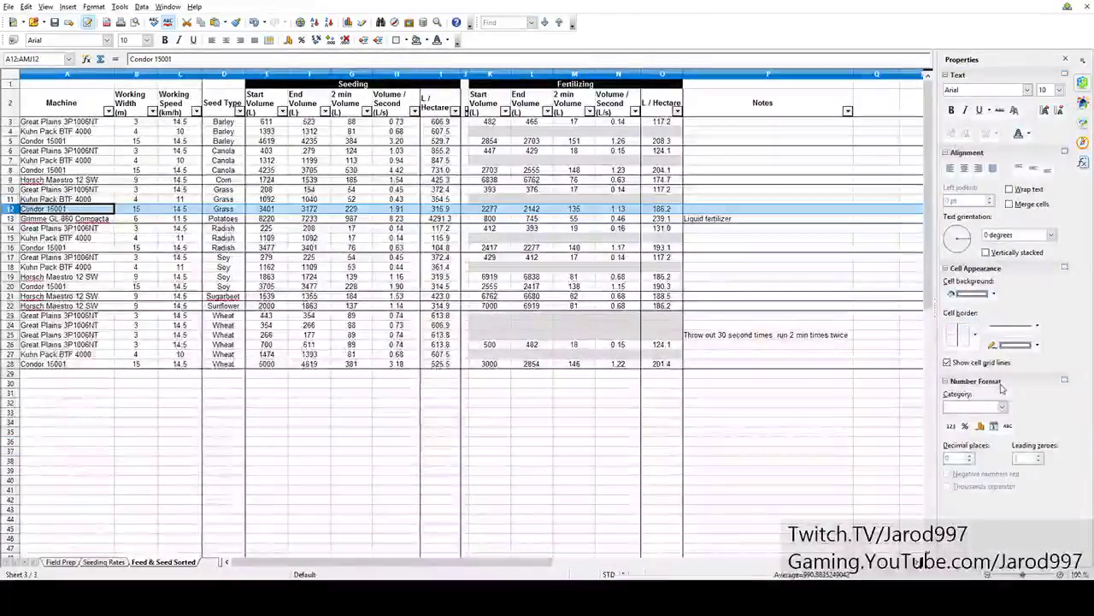
click(1067, 59)
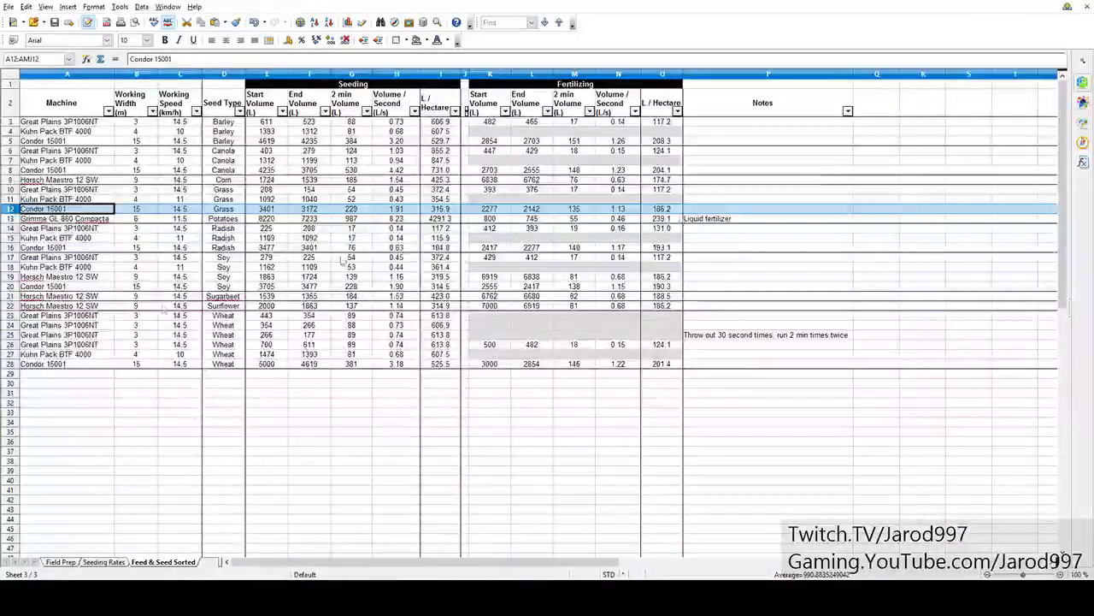
click(85, 375)
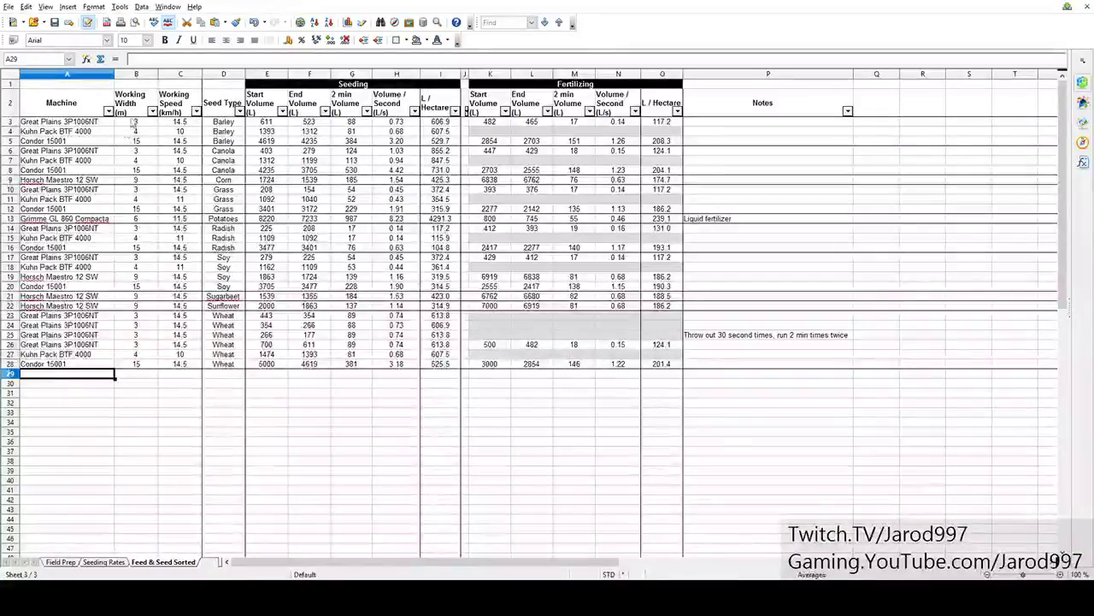
- Compare the barley seeding rates per hectare of the Great Plains 3P1006NT and Kuhn Pack BTF 4000 against their working widths
drag(145, 122, 147, 363)
click(141, 122)
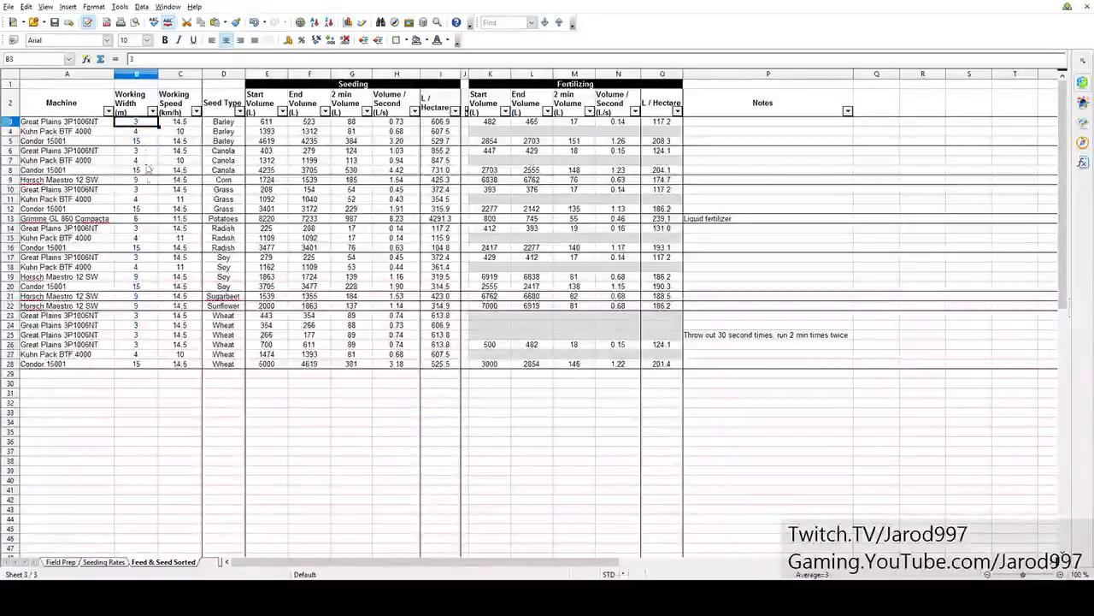
click(454, 124)
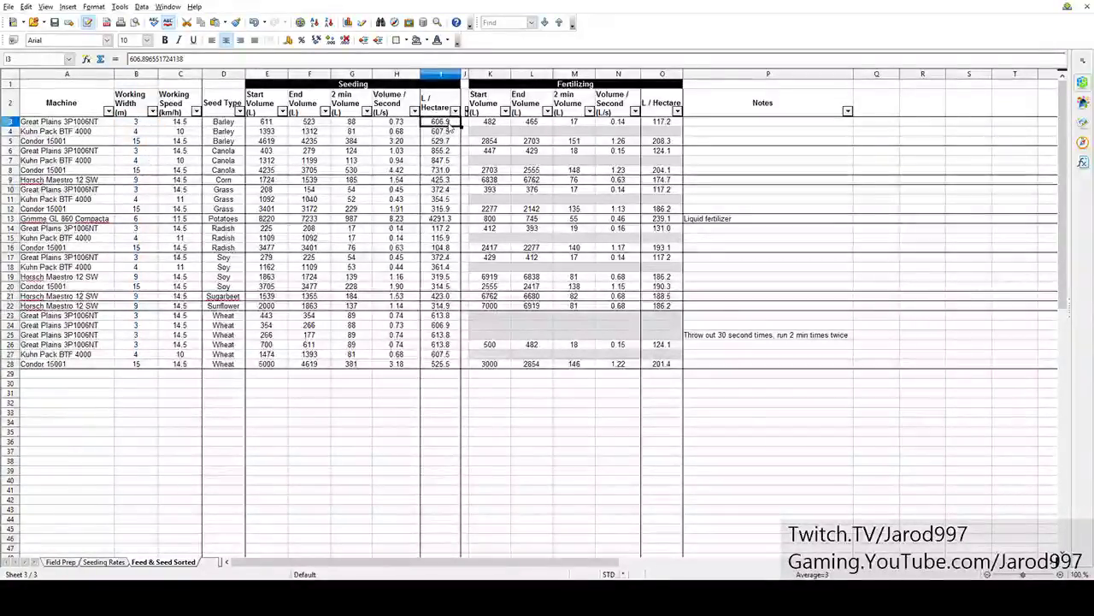
drag(453, 124, 452, 143)
click(451, 124)
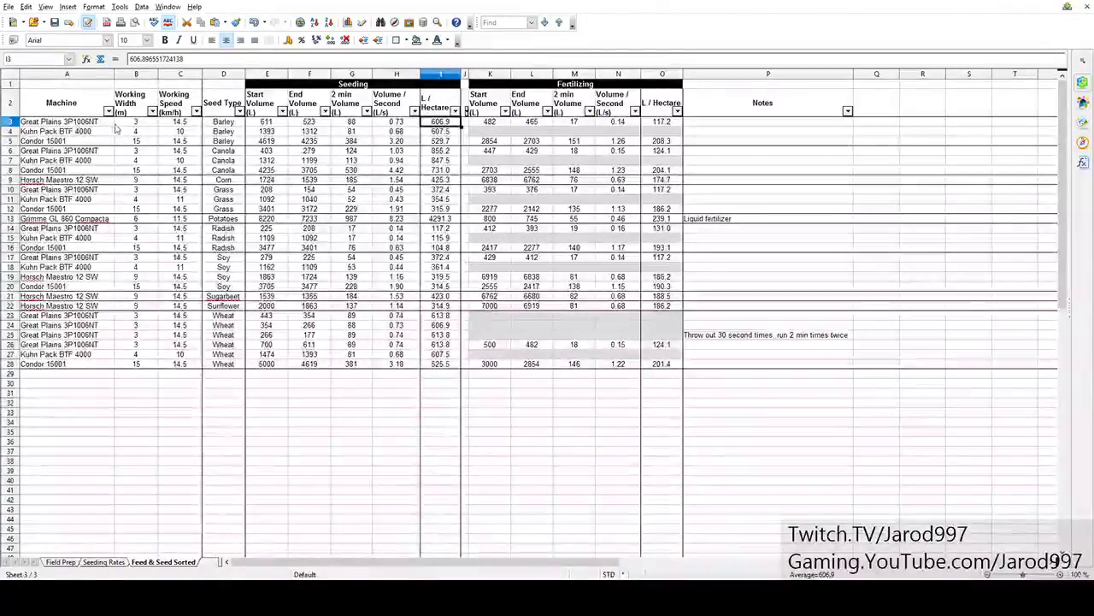
click(133, 122)
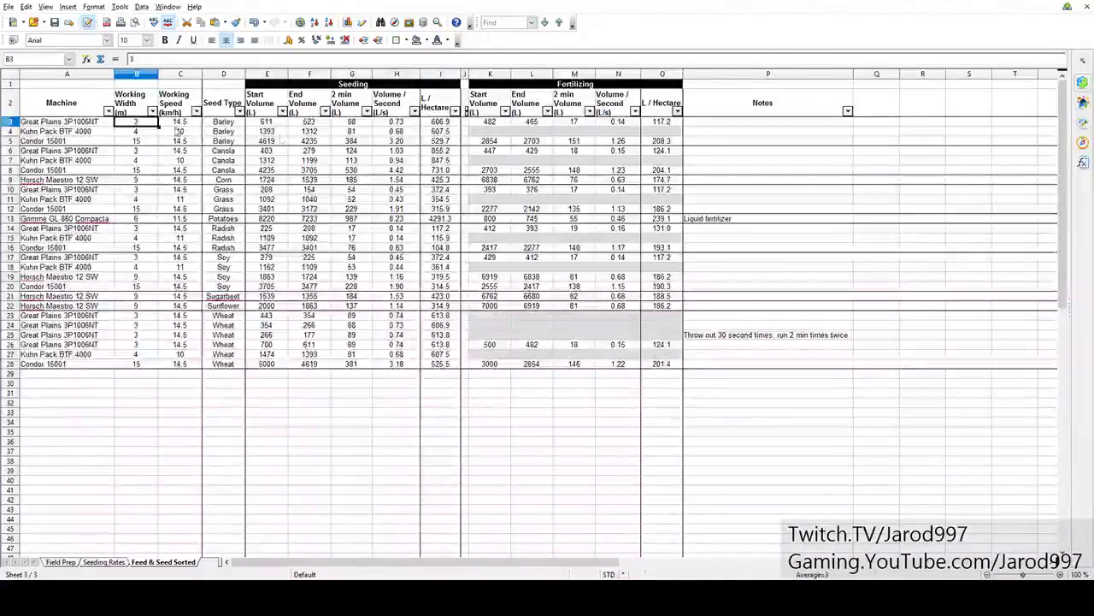
click(448, 133)
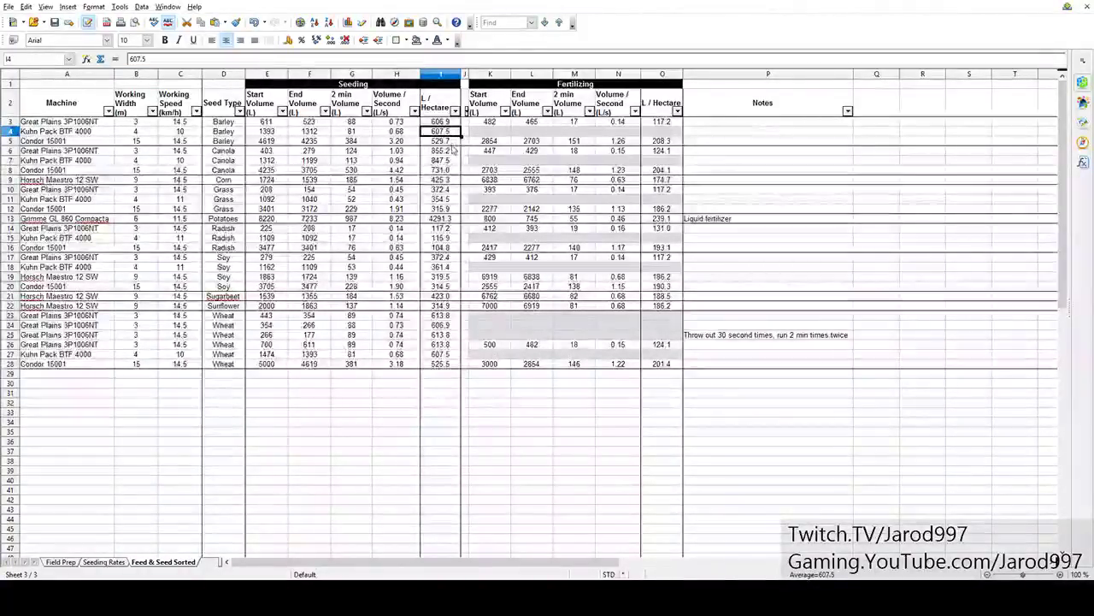
- Trace the Condor 15001 barley row from its seeding L / Hectare back to its working width
key(Down)
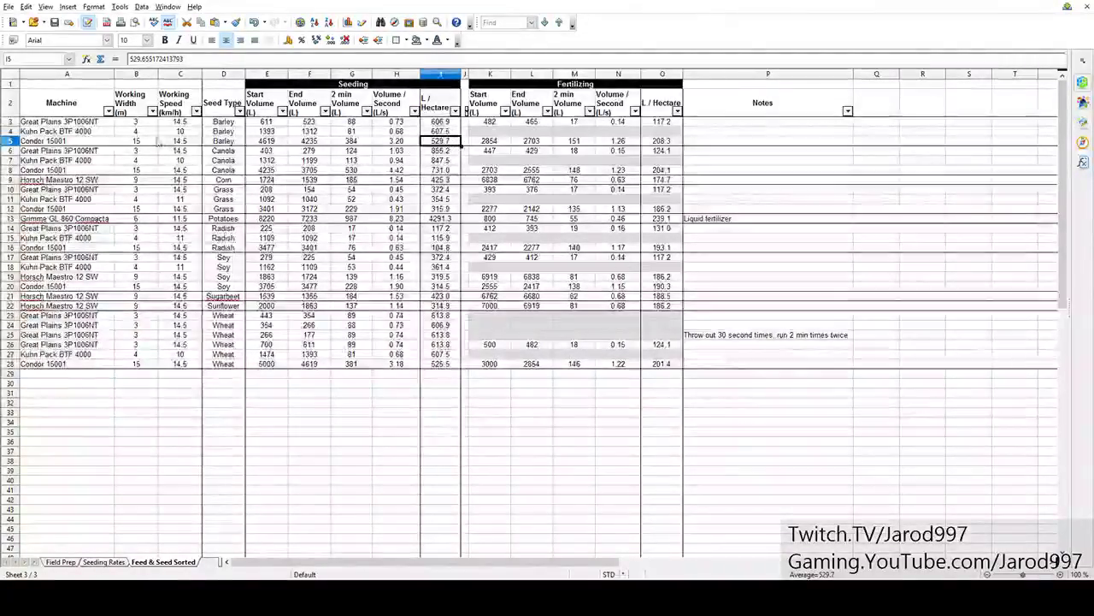
key(Left)
key(Left)
key(Left)
key(Left)
key(Left)
key(Left)
key(Left)
click(453, 142)
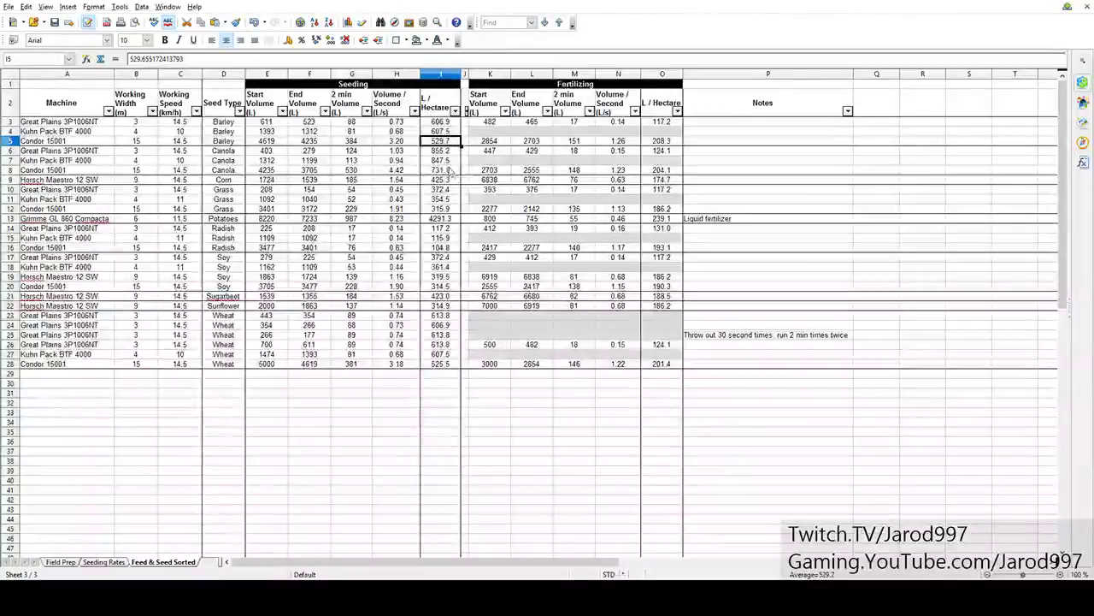
- Compare the canola seeding rates per hectare across the three seeders, including the Condor 15001's working width
key(Down)
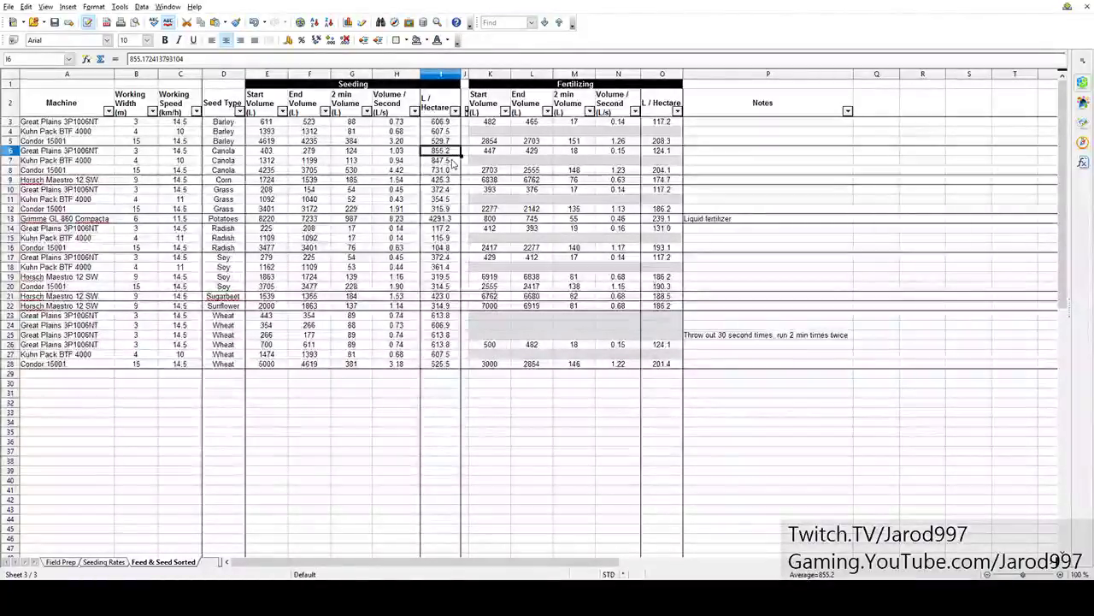
click(454, 162)
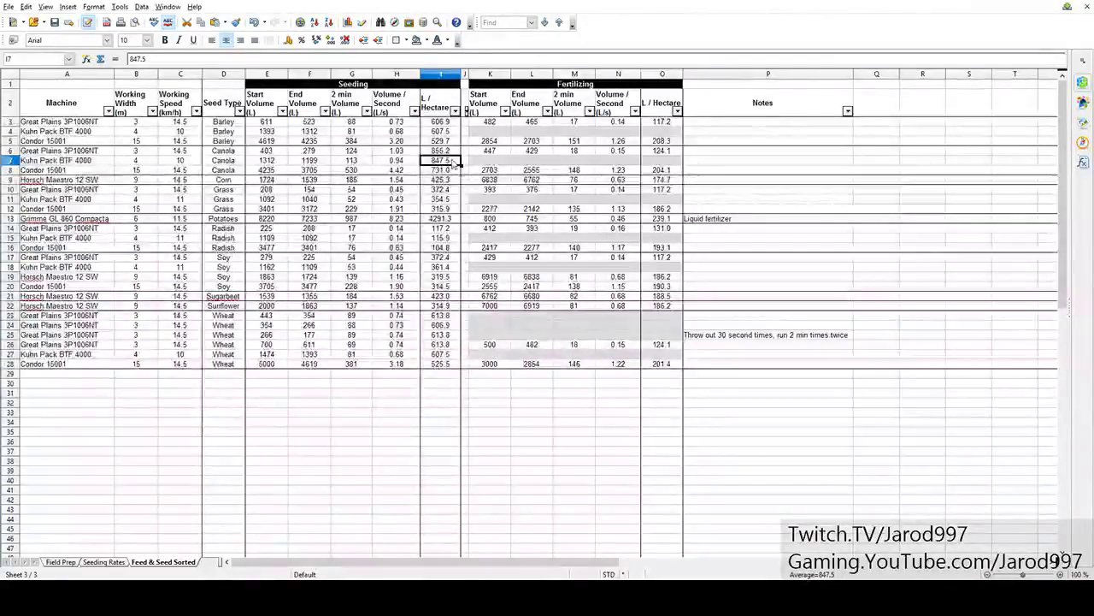
click(449, 173)
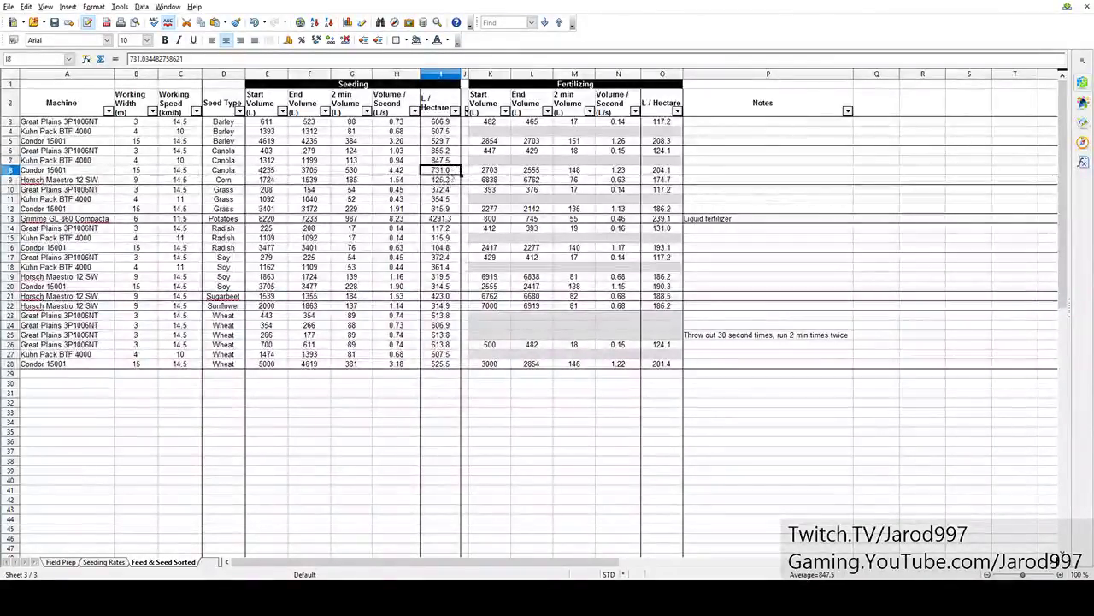
click(153, 172)
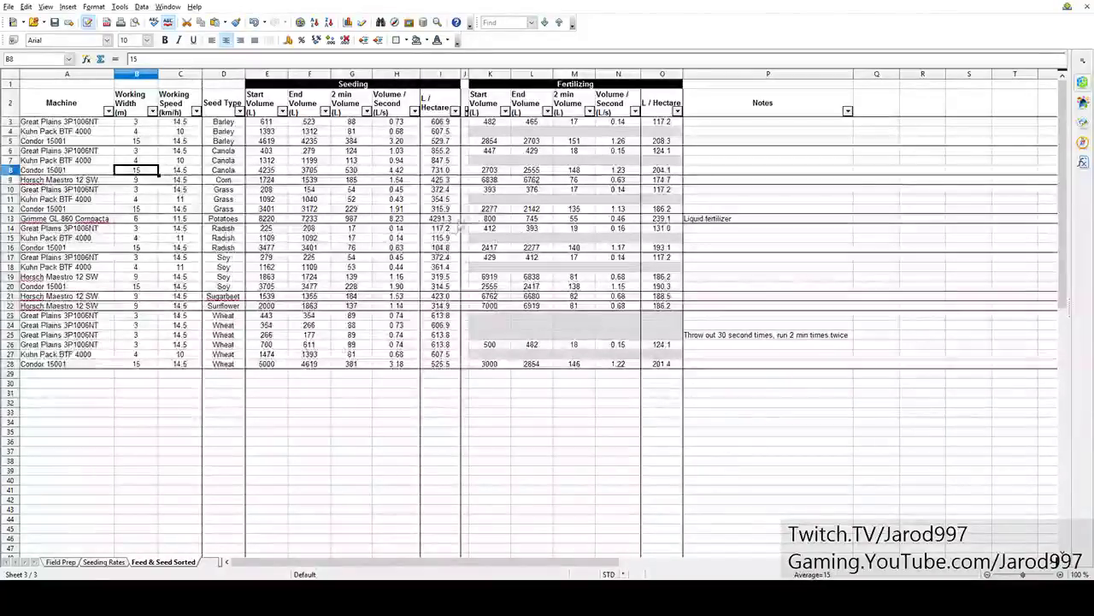
- Review the seeding rates per hectare in the potato, radish and soy rows
click(453, 220)
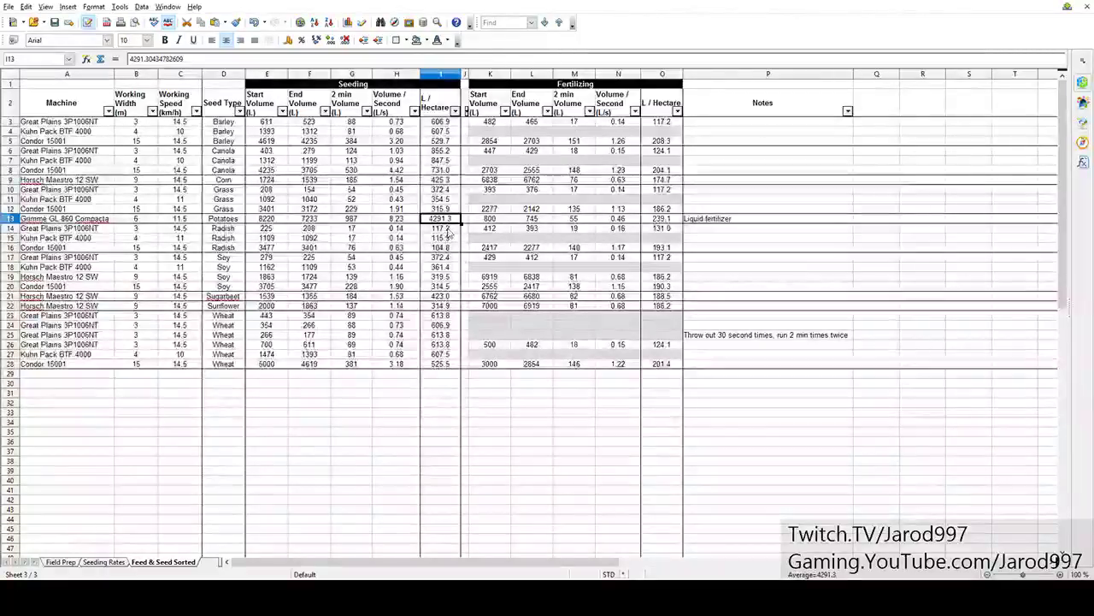
click(446, 230)
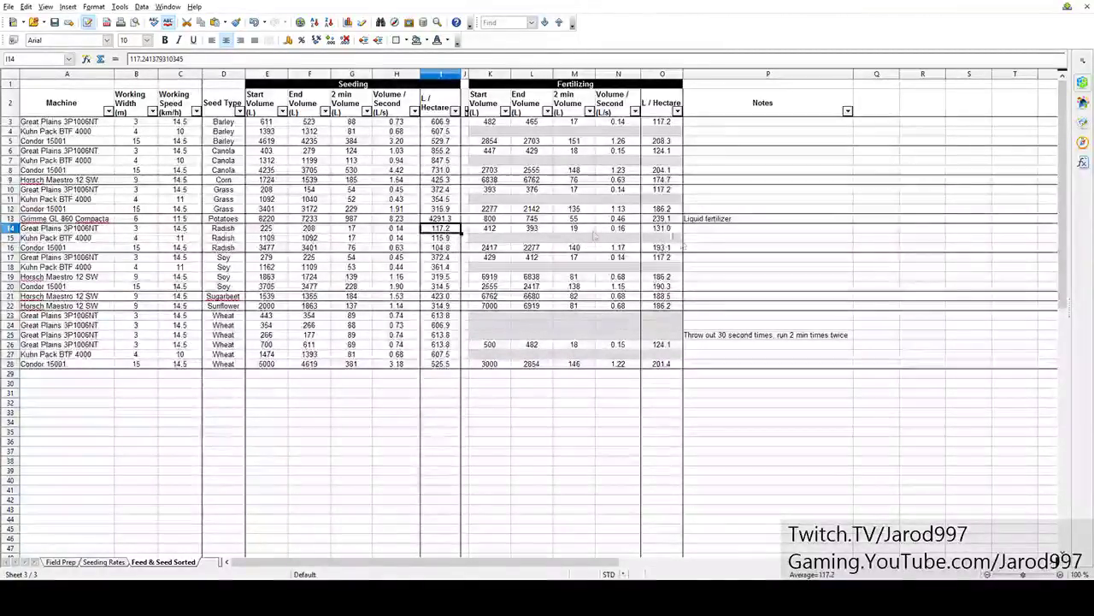
click(441, 256)
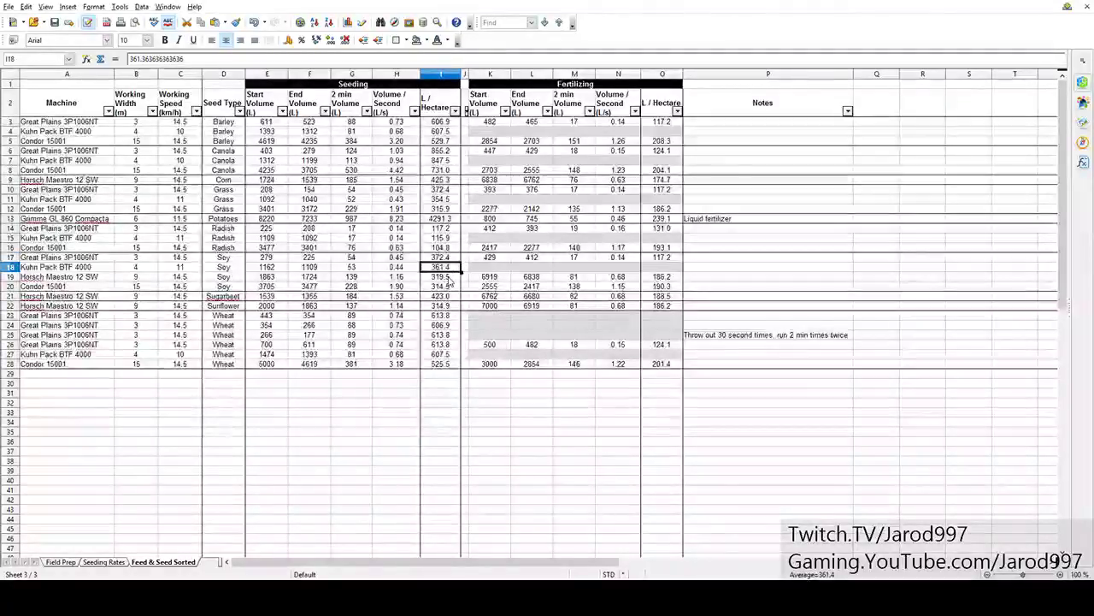
click(450, 278)
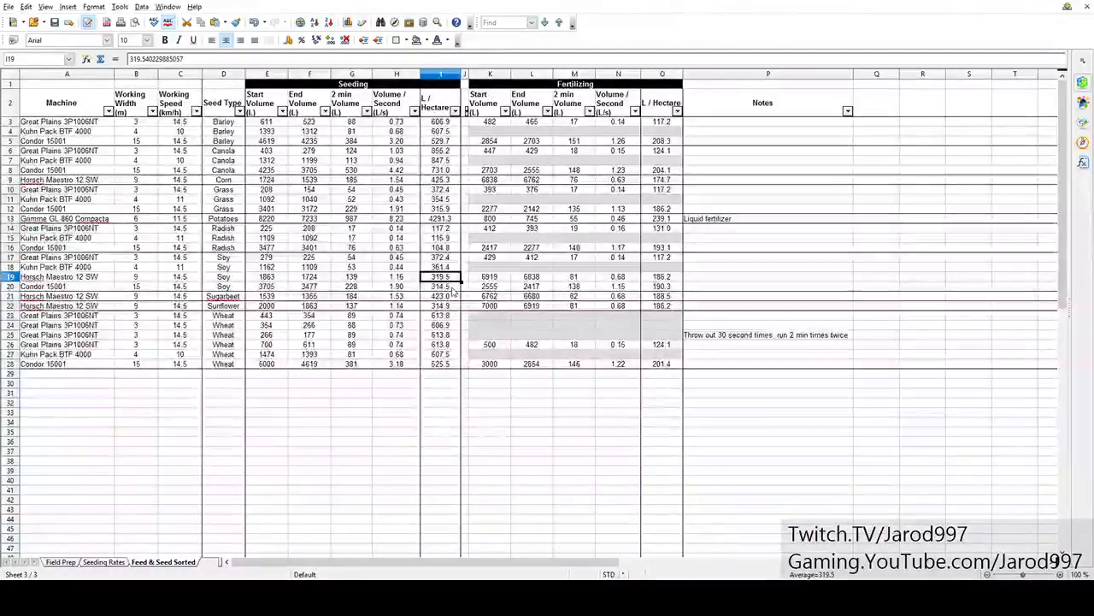
- Replace the Condor 15001 soy row's seeding L / Hectare value with B
click(454, 288)
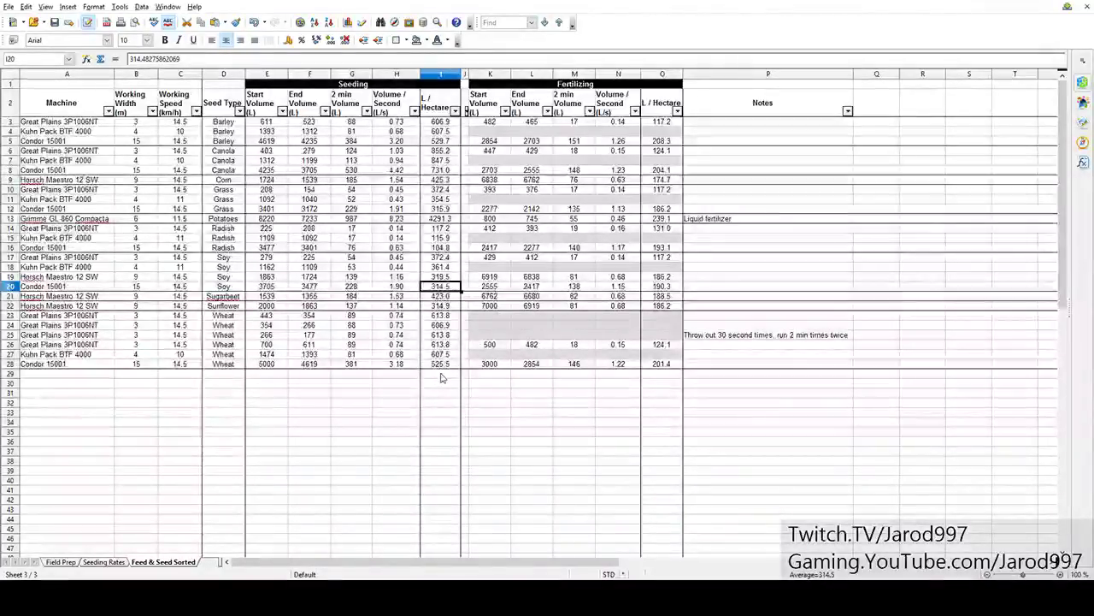
text(B)
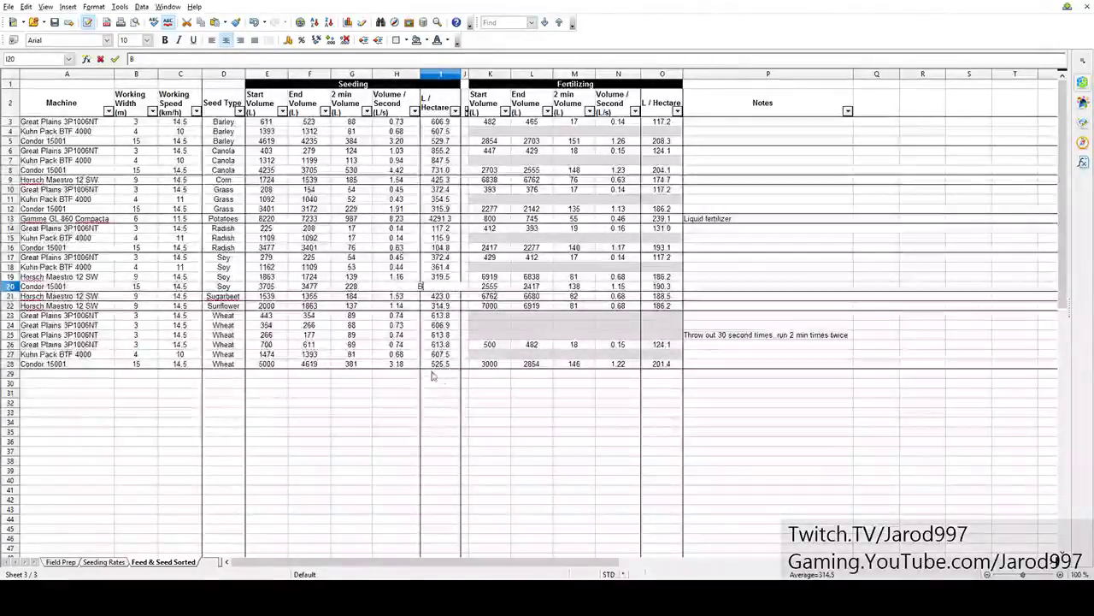
click(152, 363)
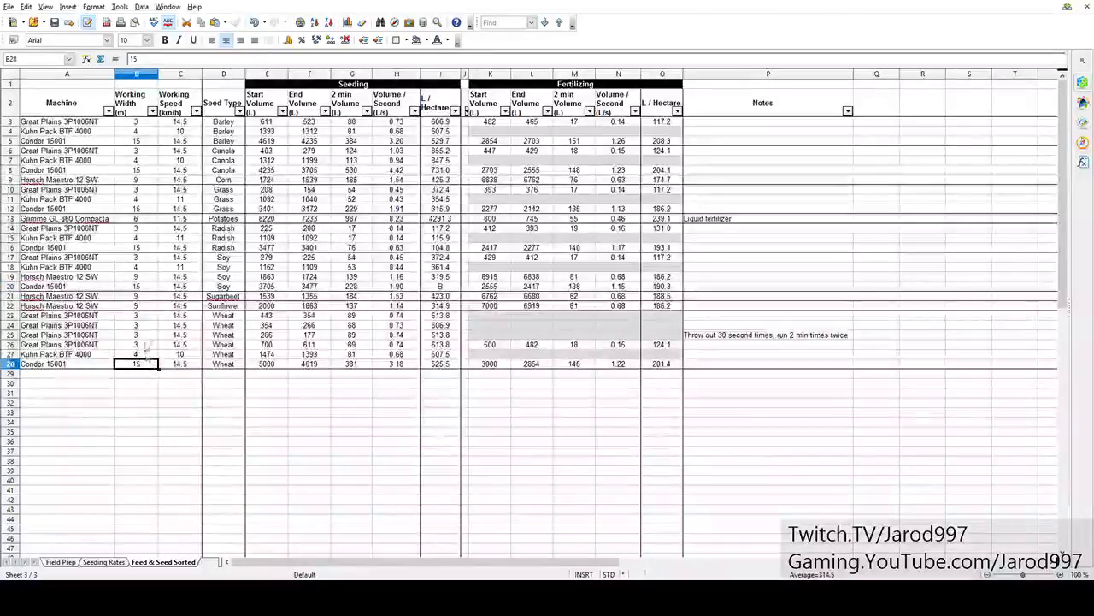
- Check the working widths in the wheat rows against the Condor 15001's wheat seeding rate per hectare
key(Up)
key(Up)
key(Up)
key(Up)
click(148, 355)
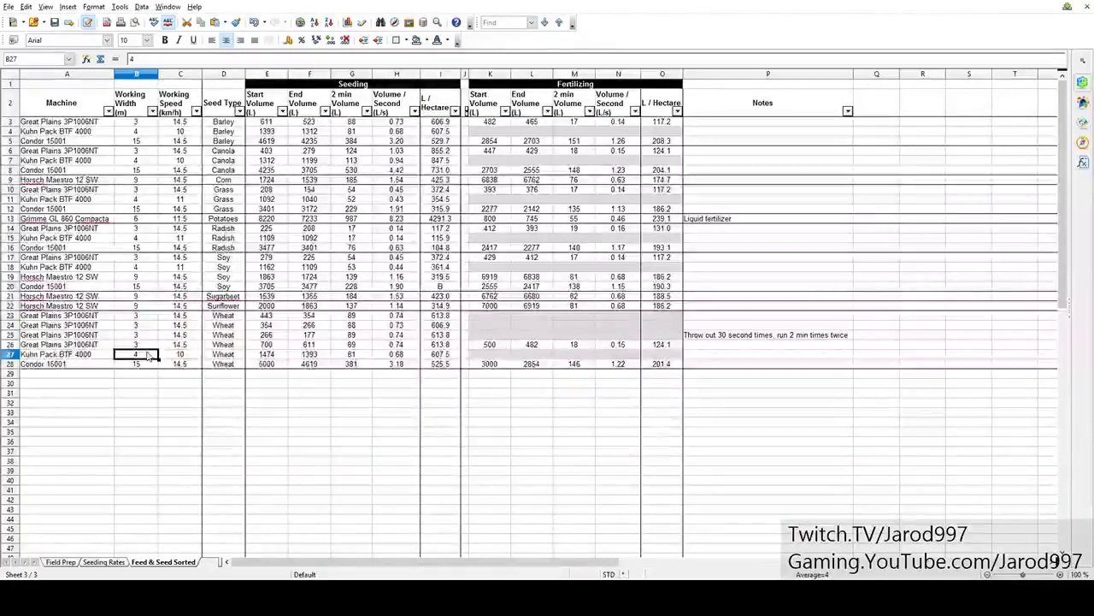
click(148, 364)
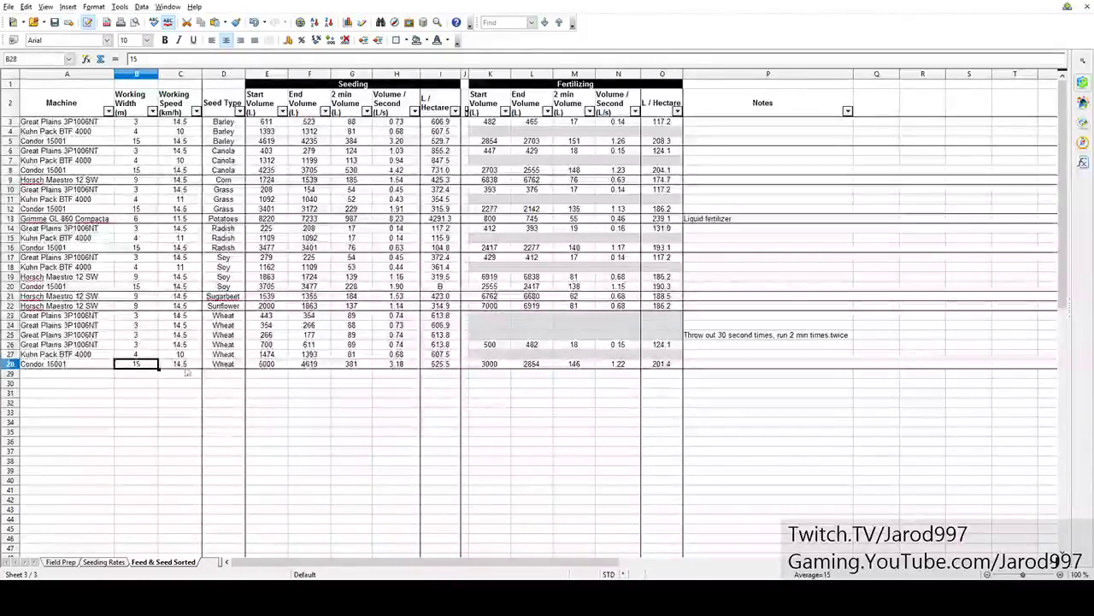
click(441, 363)
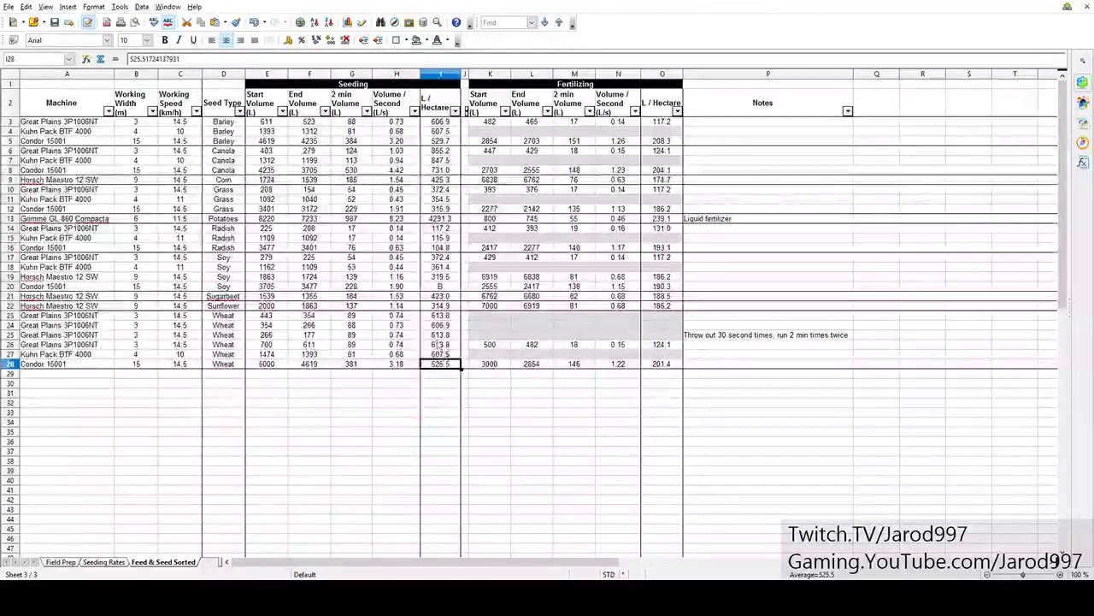
- Compare the seeding L / Hectare, working width and working speed ranges across all wheat rows
drag(446, 317, 443, 366)
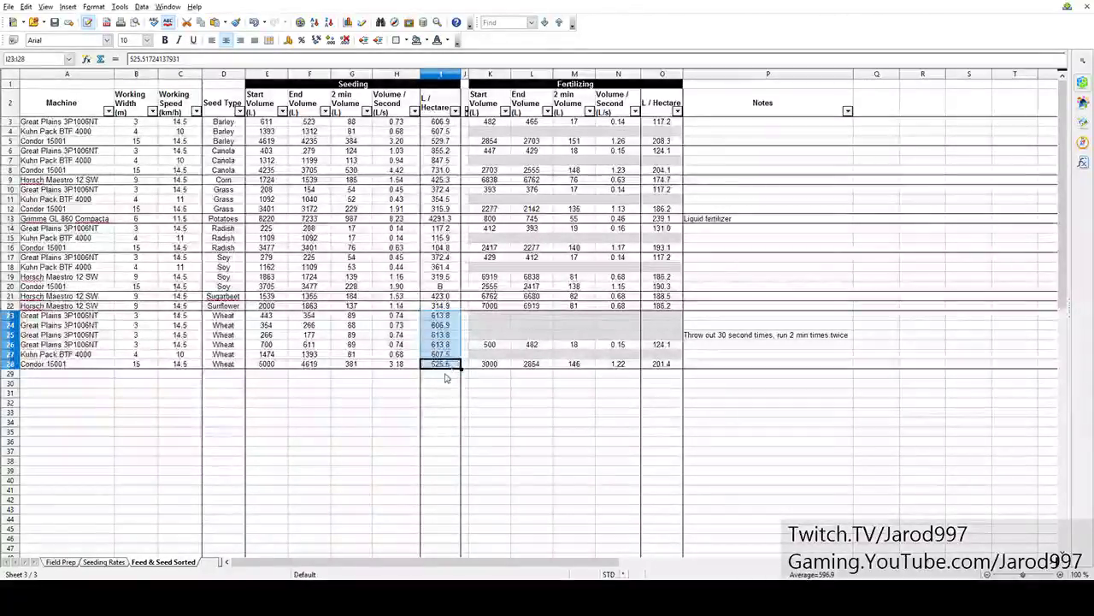
drag(147, 316, 145, 367)
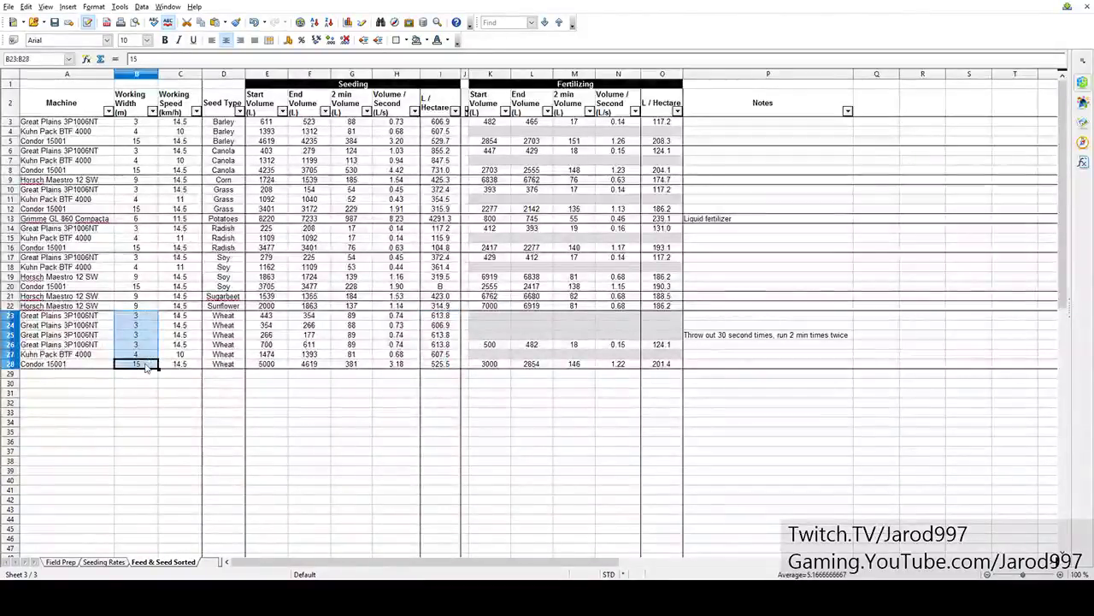
click(181, 316)
drag(193, 323, 183, 366)
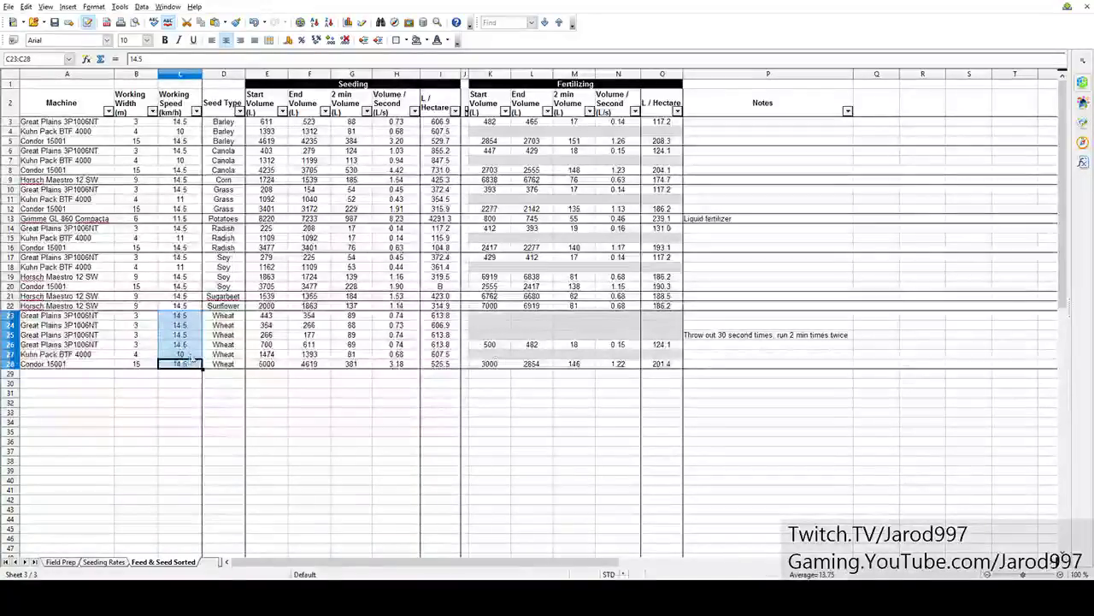
click(184, 355)
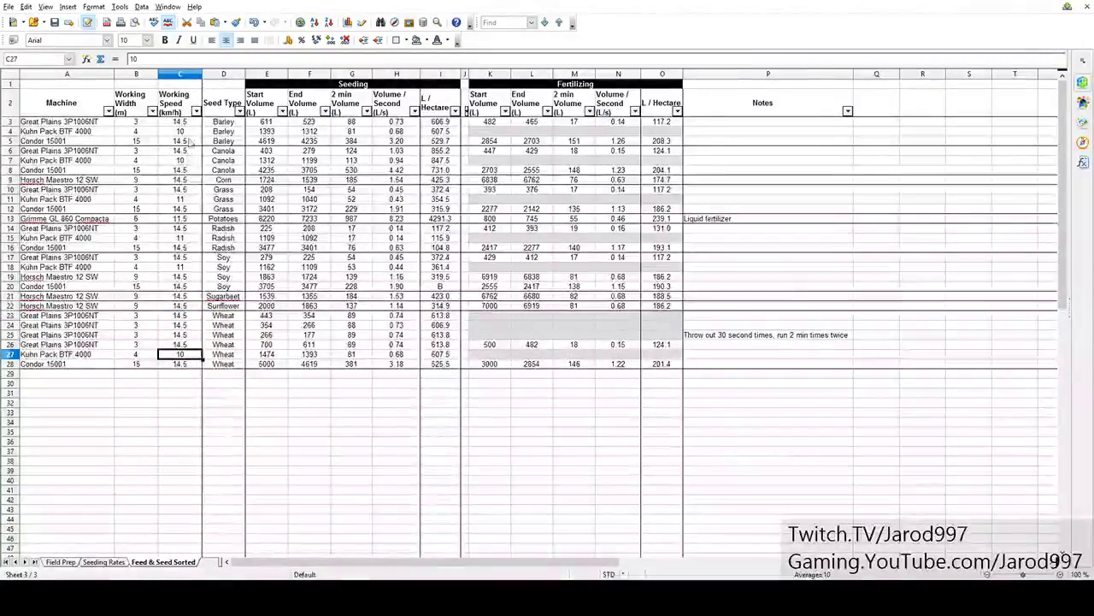
mouse_move(441, 316)
mouse_down()
mouse_move(441, 381)
mouse_move(439, 322)
mouse_up()
click(441, 386)
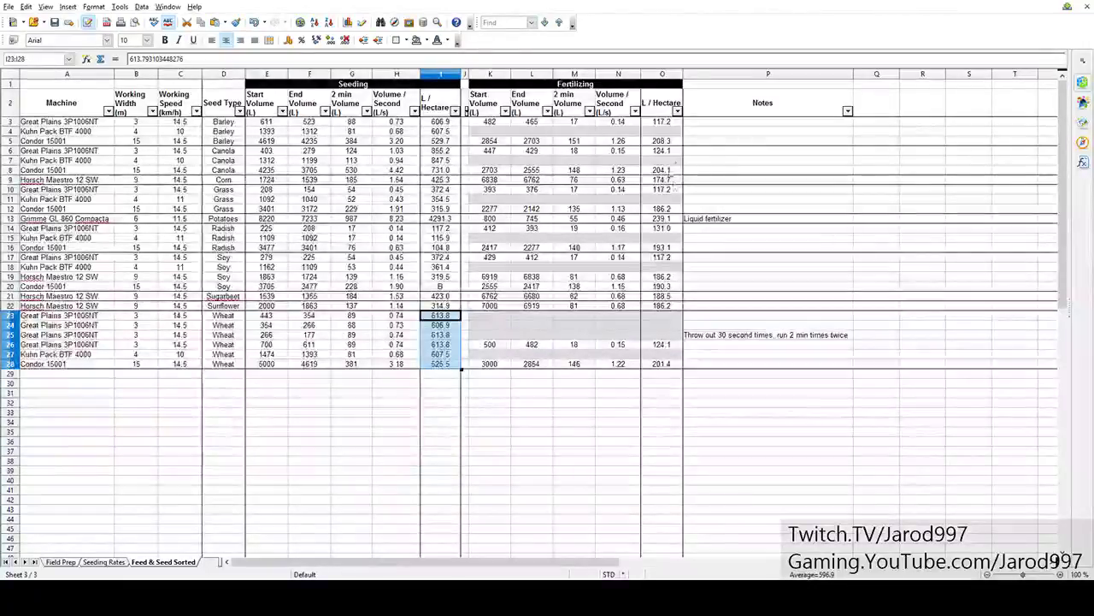
- Examine the fertilizing L / Hectare values for the barley, canola and corn rows
click(709, 132)
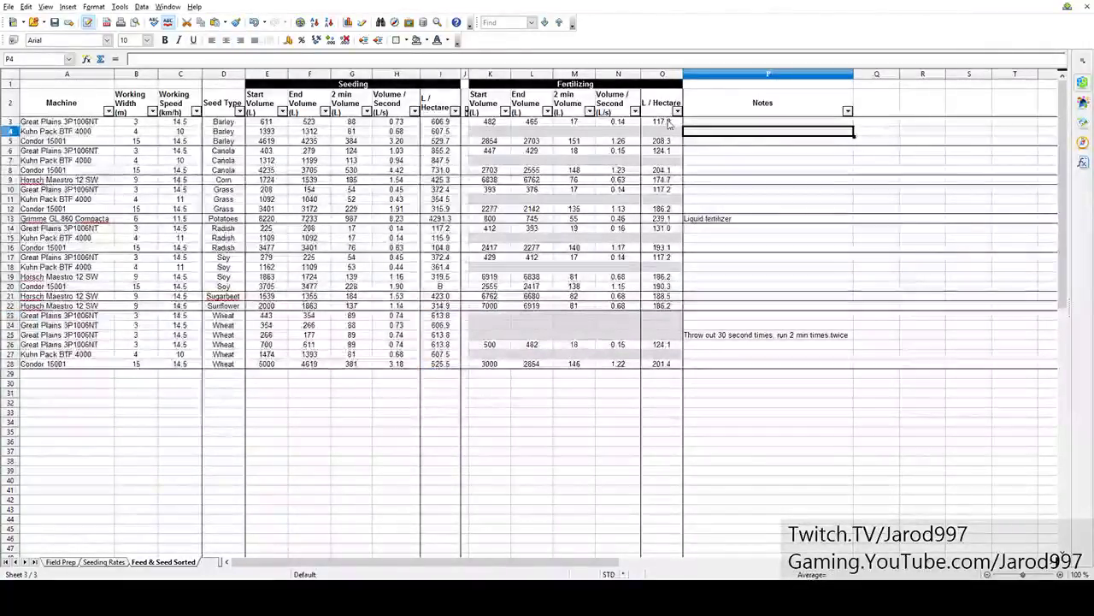
drag(670, 124, 673, 143)
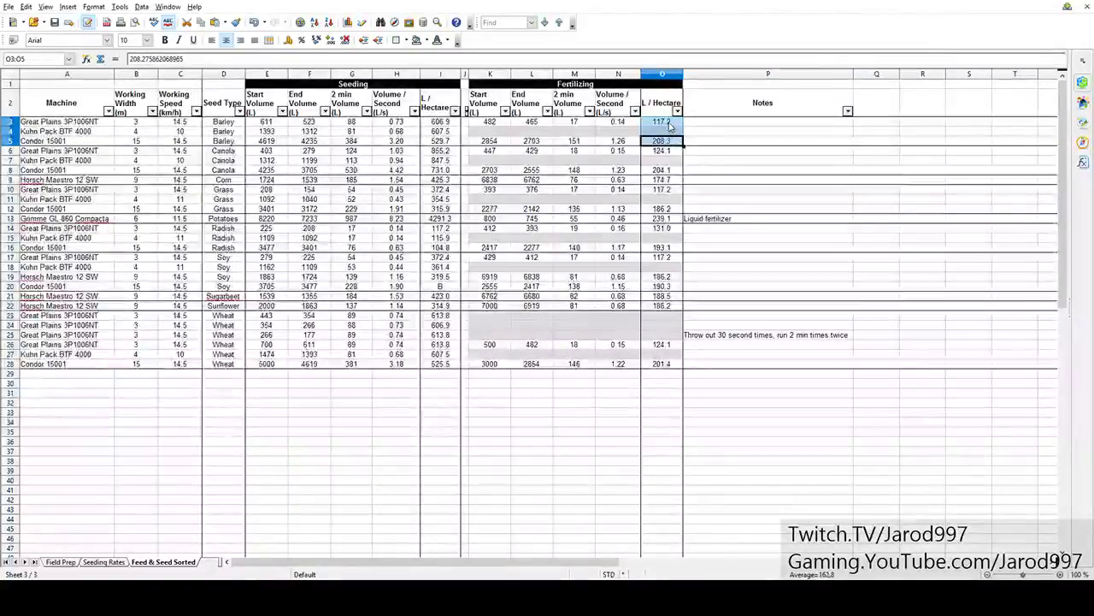
click(672, 125)
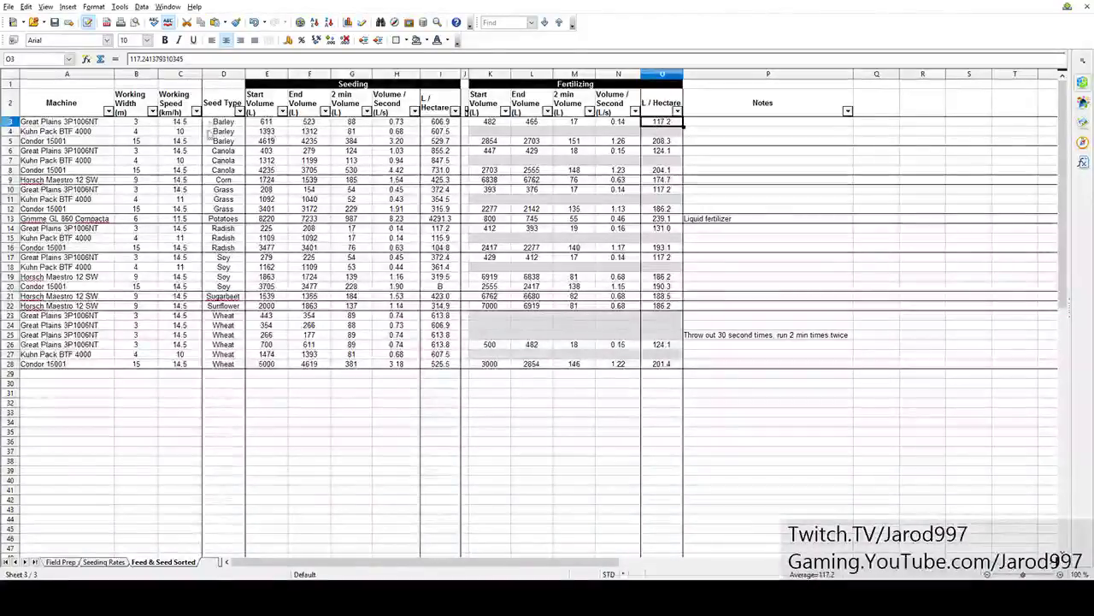
click(668, 142)
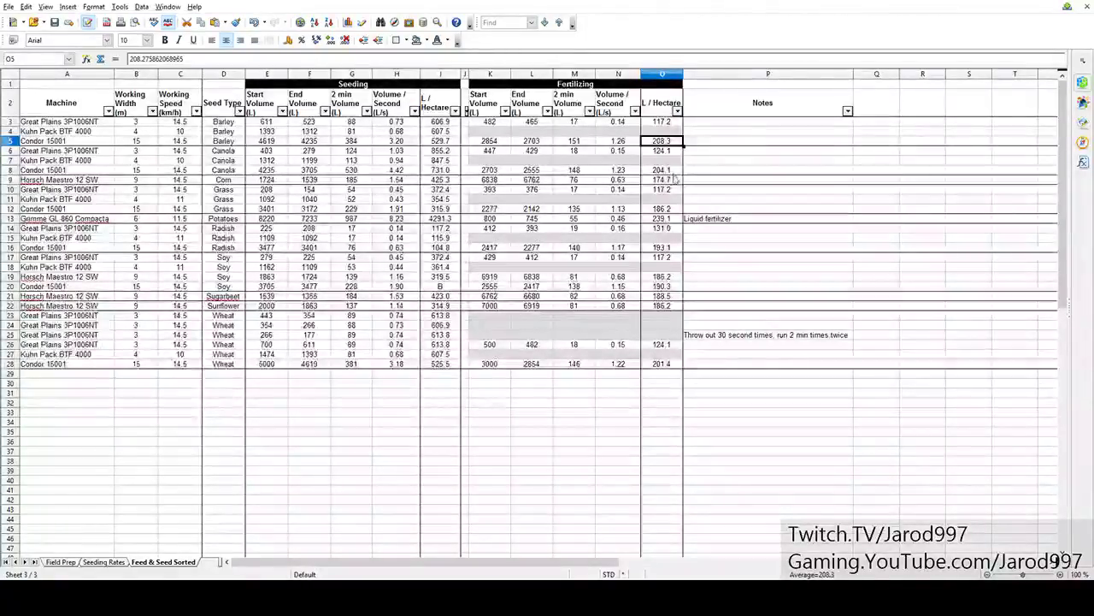
drag(663, 151, 670, 170)
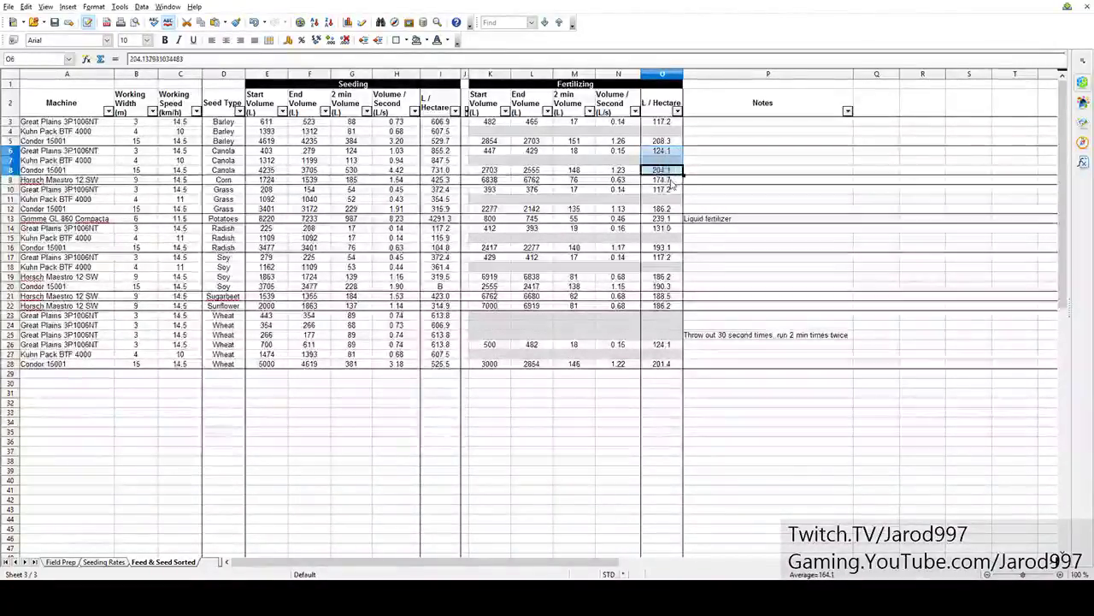
click(672, 181)
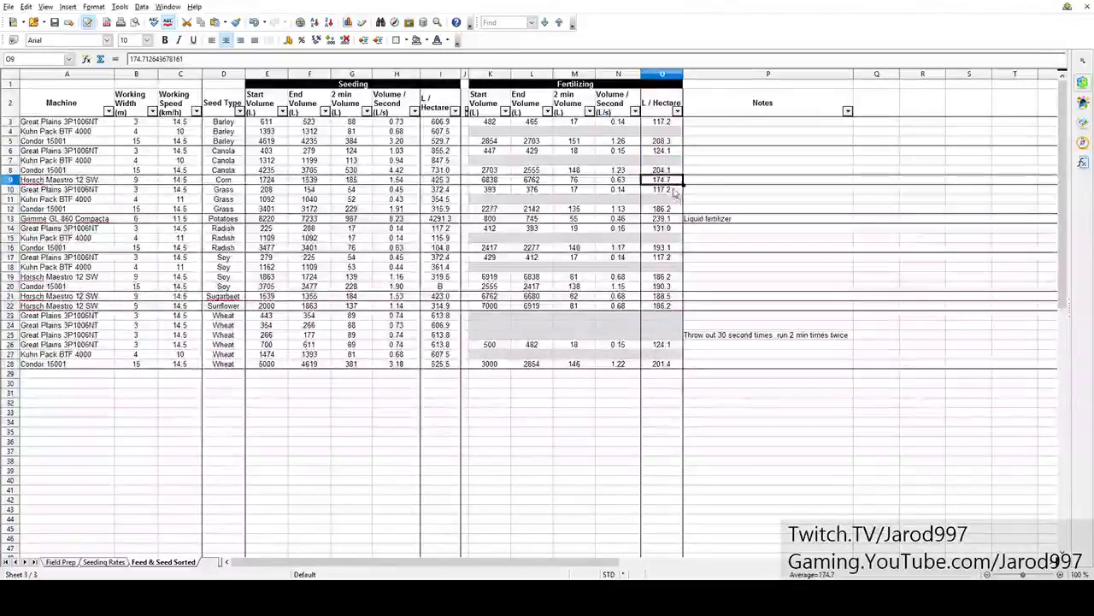
- Examine the fertilizing L / Hectare values for the grass, potatoes, radish and soy rows
drag(674, 193, 674, 207)
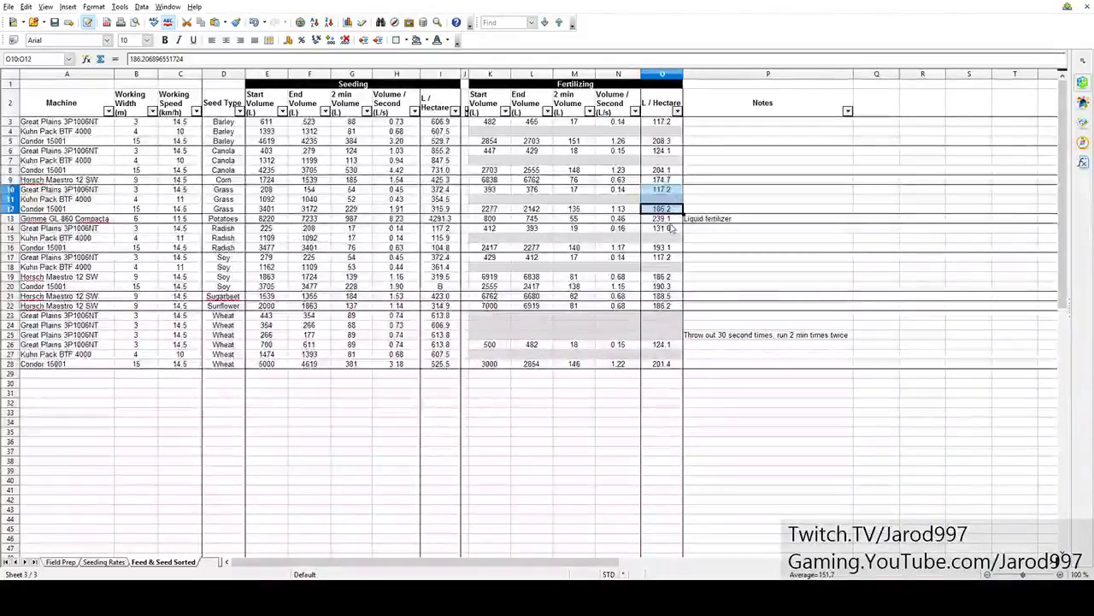
key(Down)
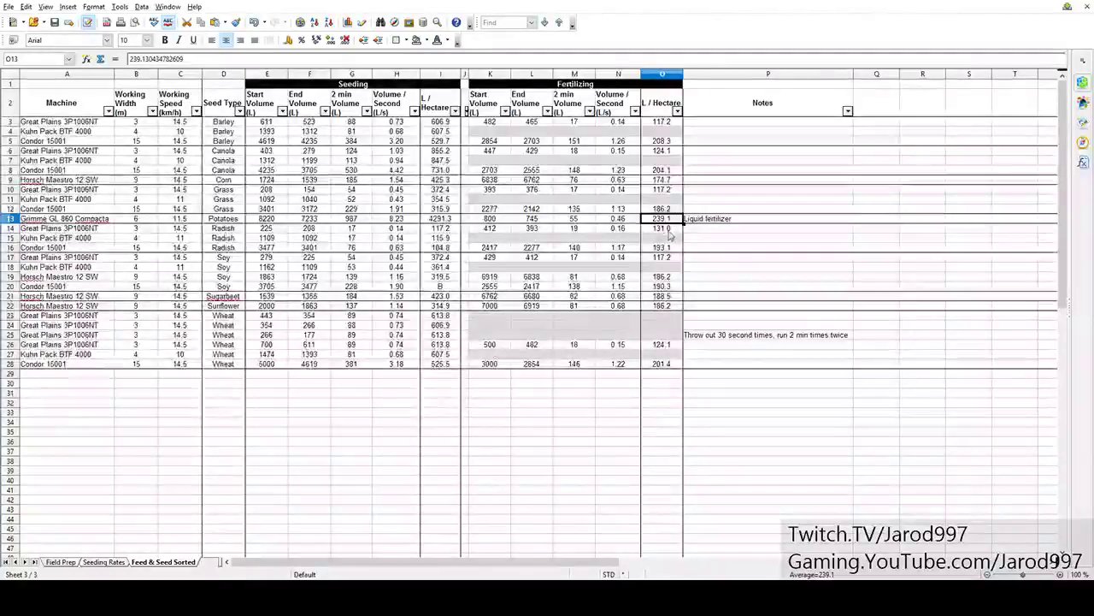
drag(661, 227, 667, 248)
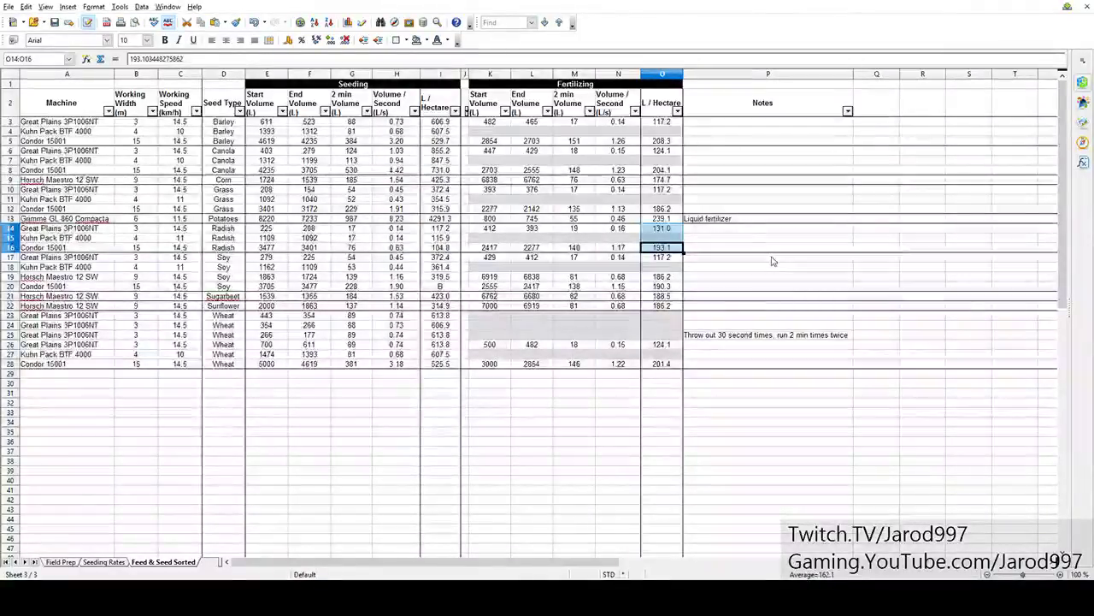
drag(663, 256, 666, 287)
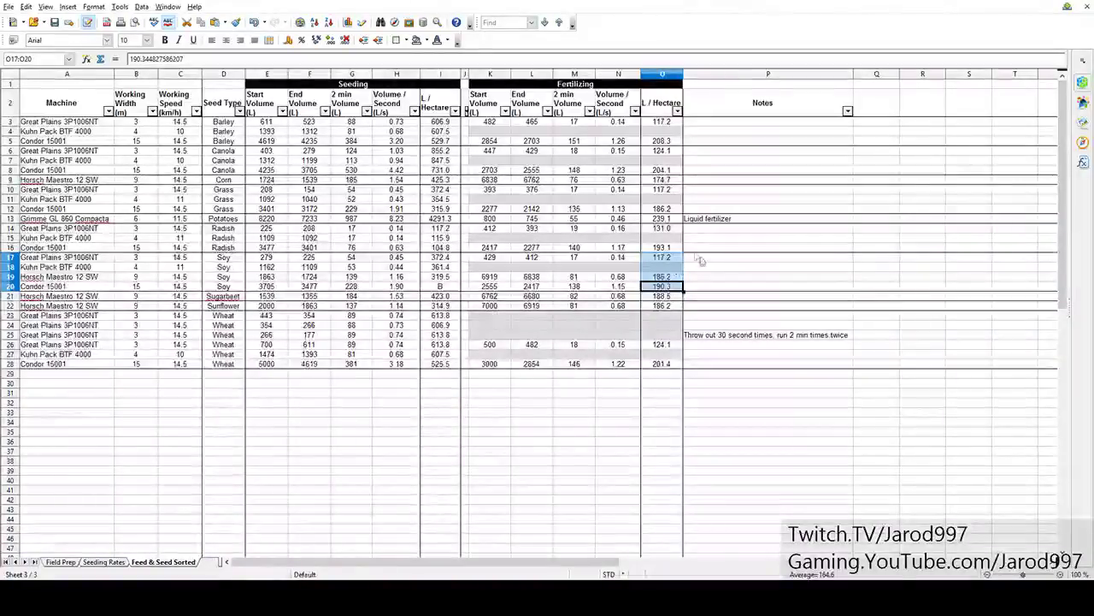
click(667, 286)
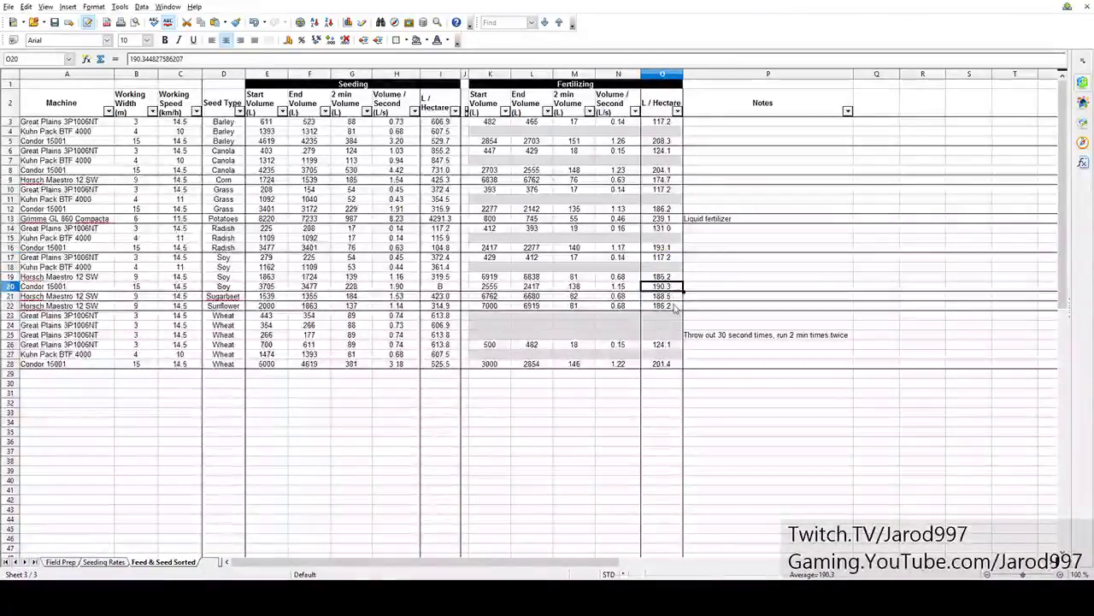
- Compare the wheat rows' fertilizing L / Hectare values, and check the Condor 15001's wheat seeding rate against its fertilizing rate
drag(673, 317, 670, 366)
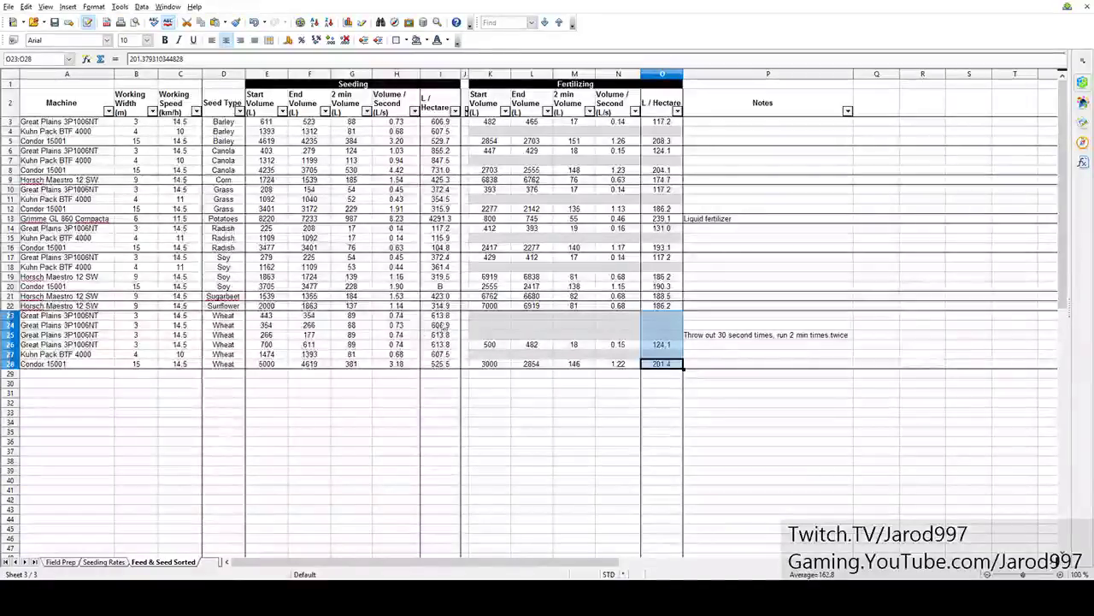
click(663, 345)
click(664, 365)
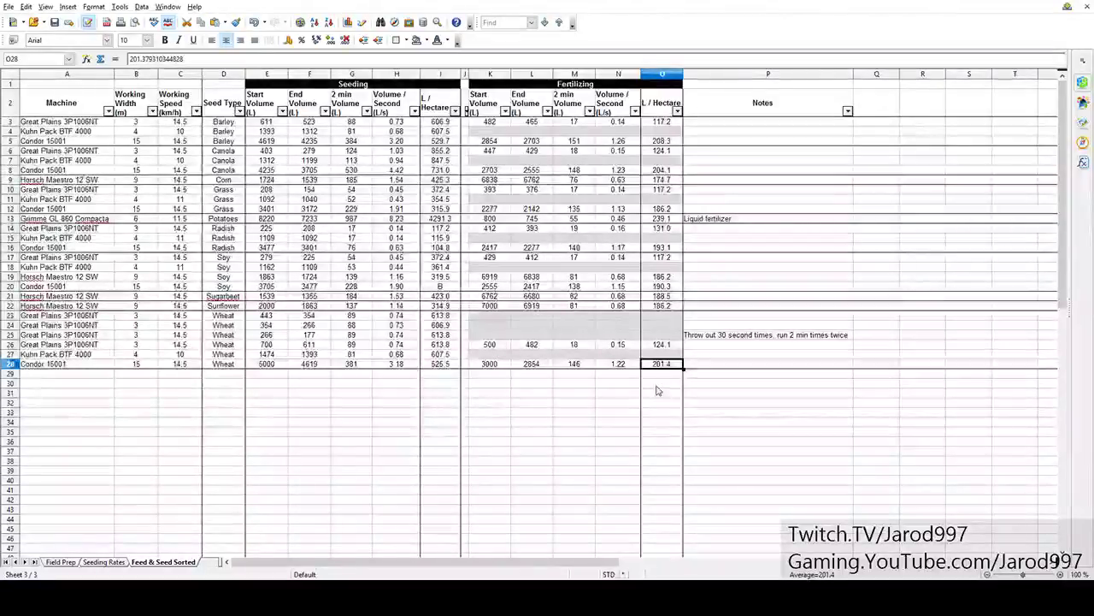
click(440, 364)
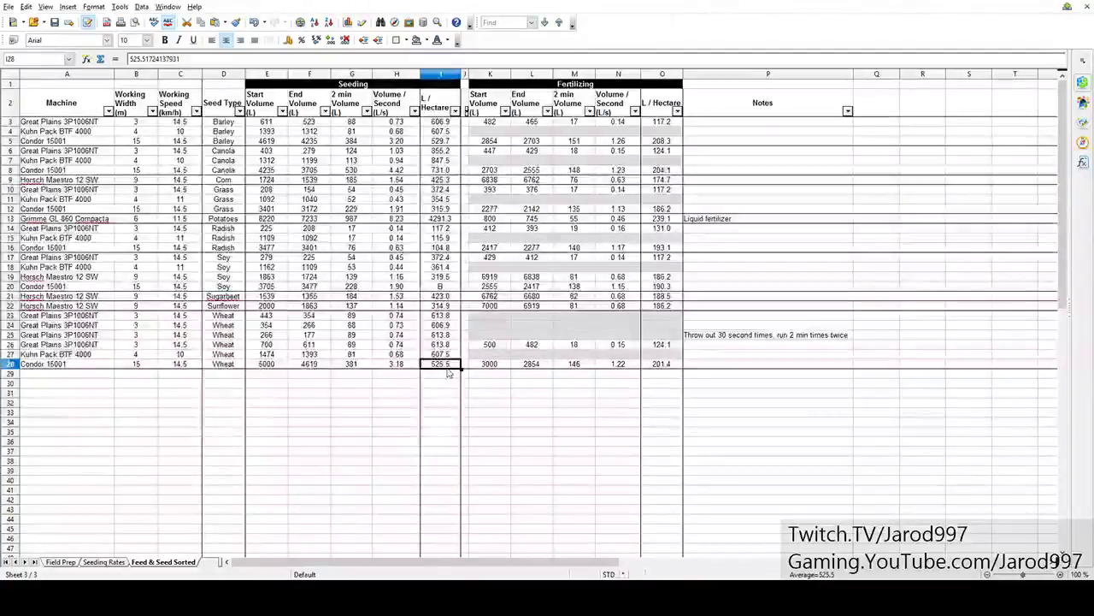
click(661, 368)
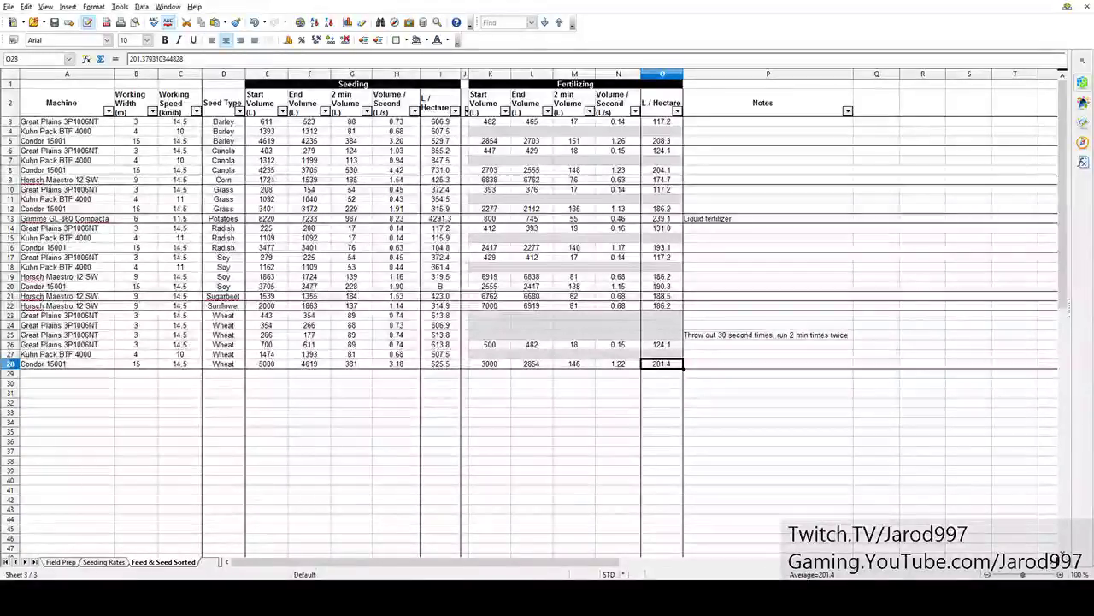
- Review the Field Prep sheet's time for 1 hectare for the Kuhn 4 m set and the Salford and Amazone set
click(63, 562)
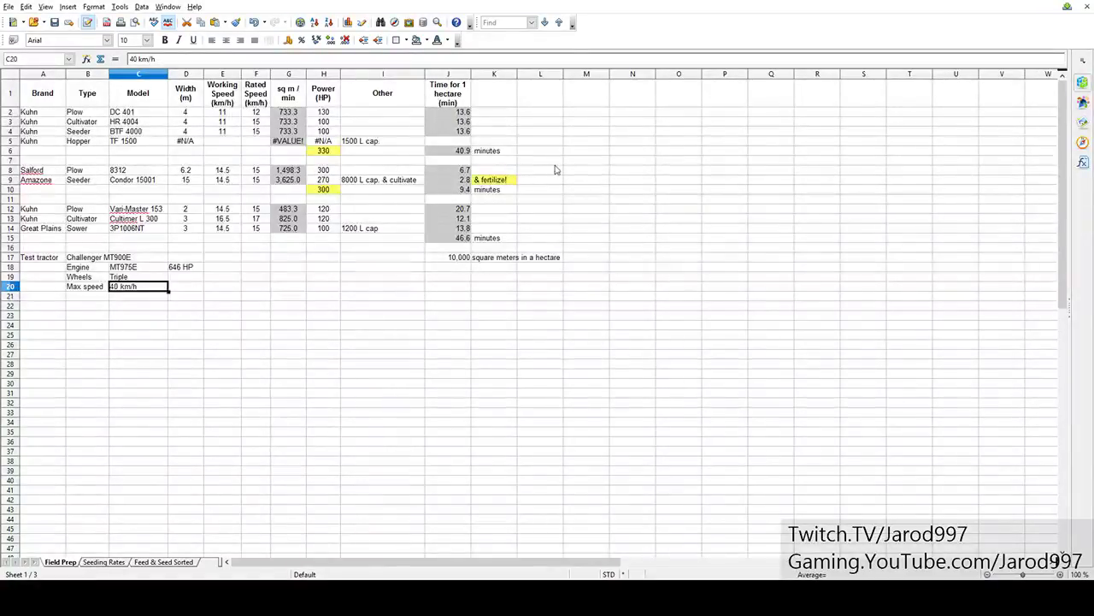
click(455, 151)
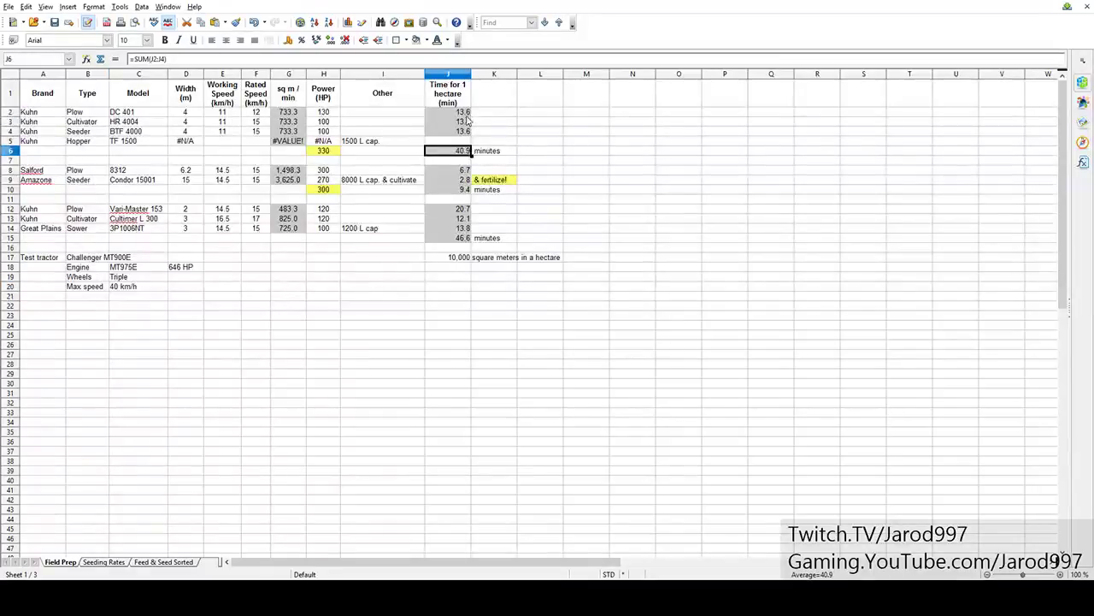
click(467, 122)
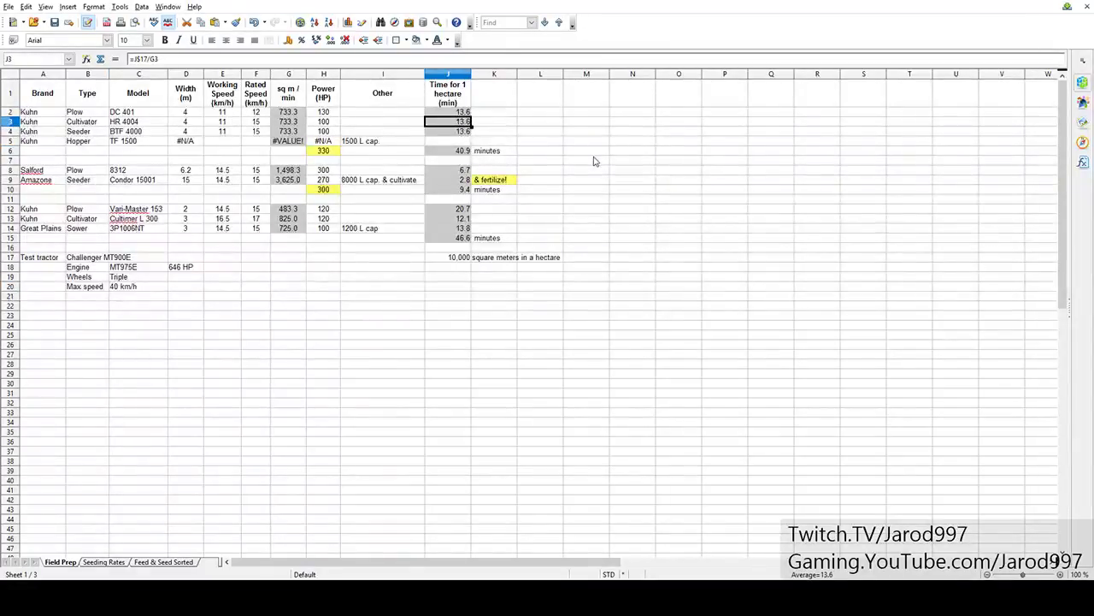
click(462, 191)
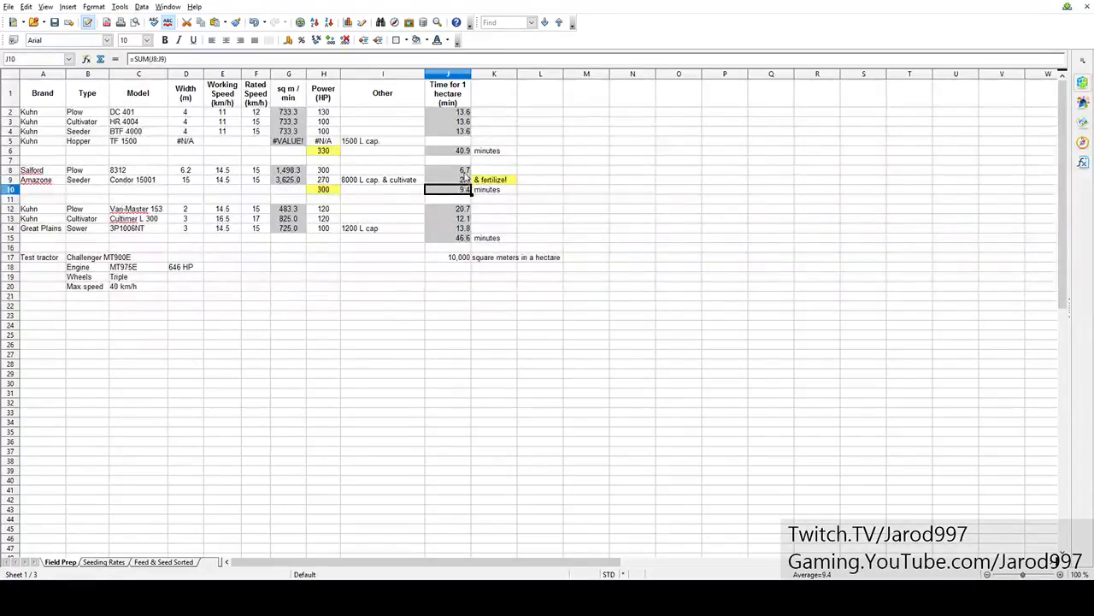
- Look through the seeding and fertilizing measurements grouped by machine on the Seeding Rates sheet
click(104, 562)
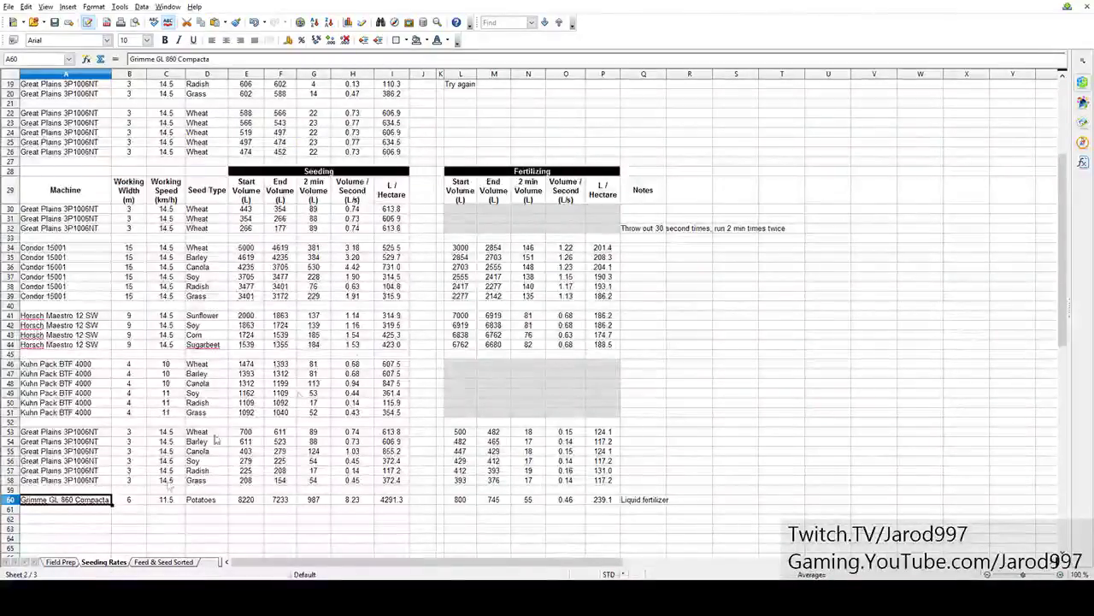
scroll(331, 377, up, 6)
scroll(331, 377, down, 5)
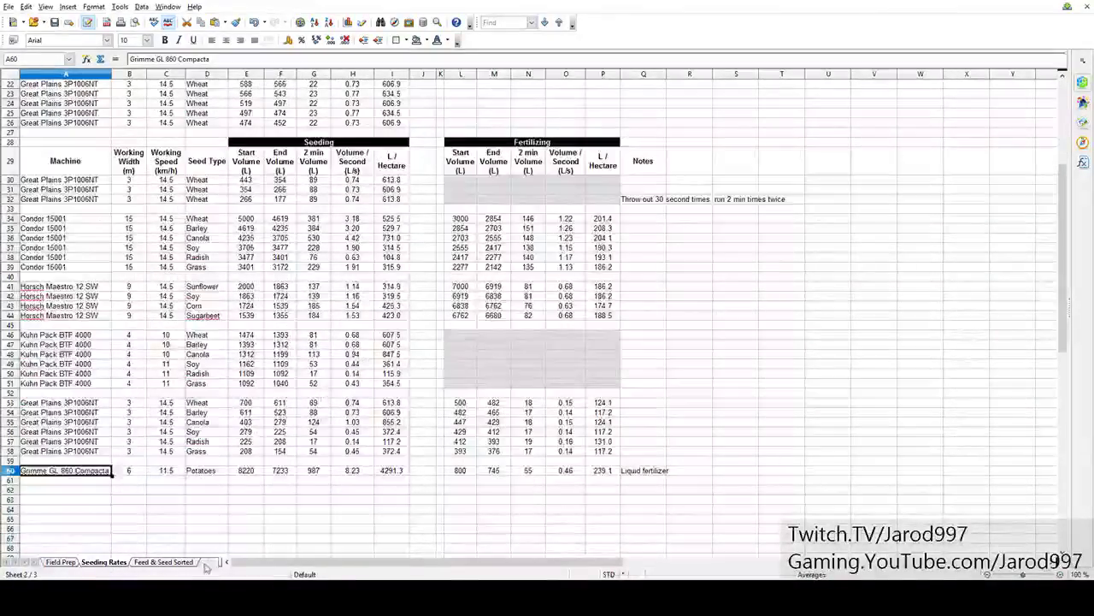
- On the Feed & Seed Sorted sheet, compare the Condor 15001's barley and wheat L / Hectare values for seeding and fertilizing
click(167, 562)
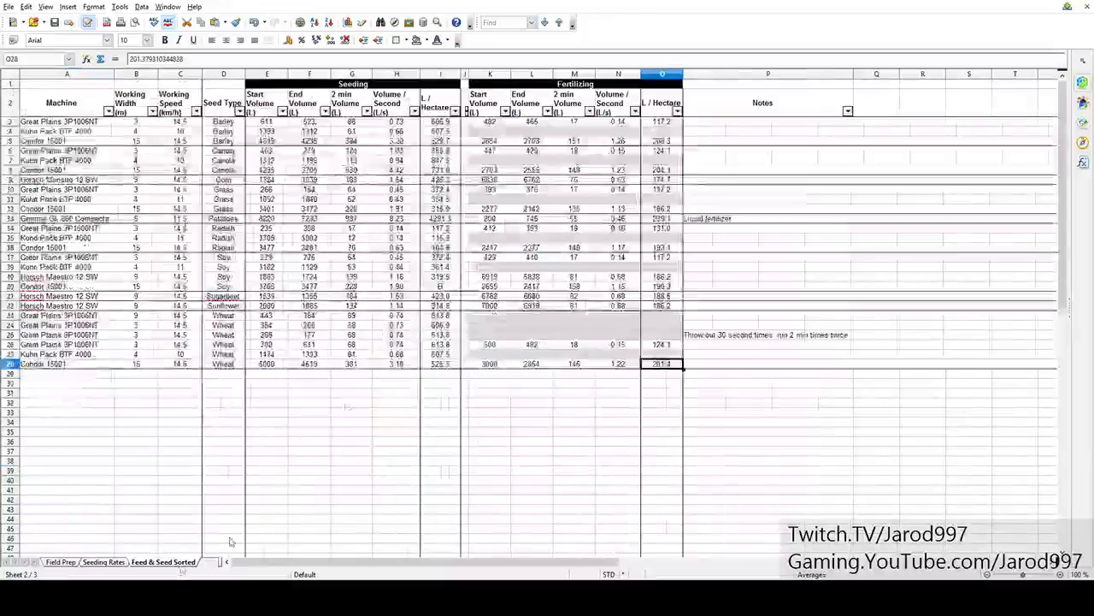
click(451, 141)
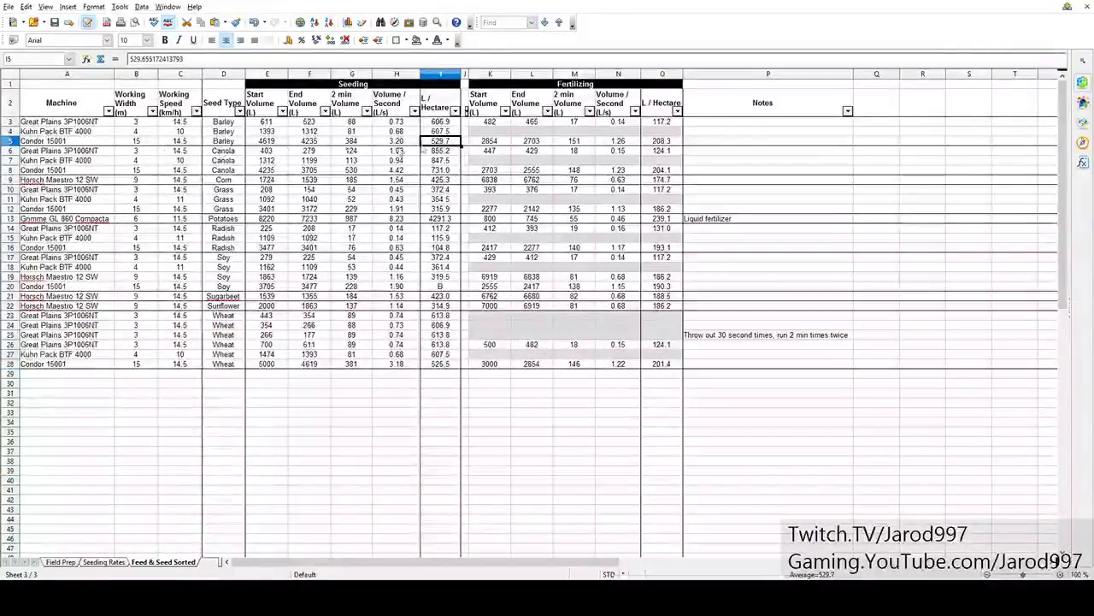
click(448, 365)
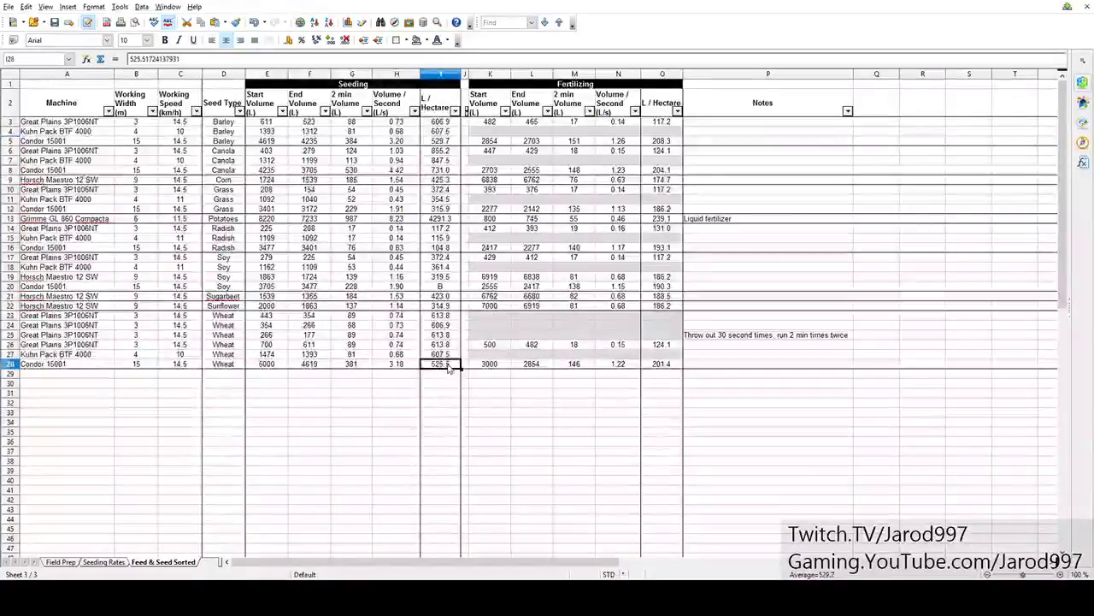
click(673, 142)
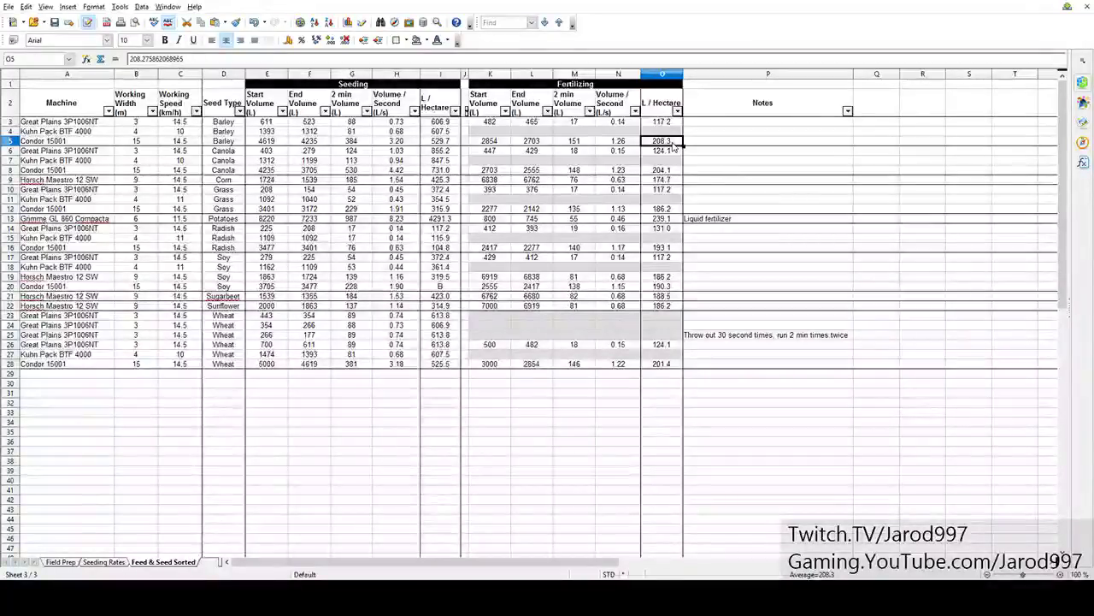
click(668, 364)
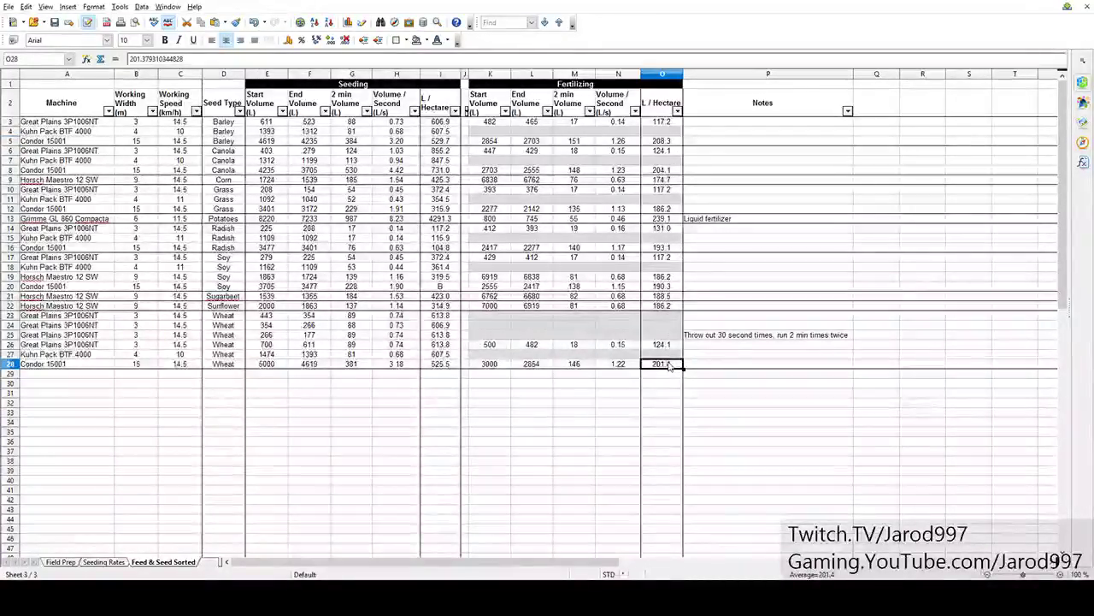